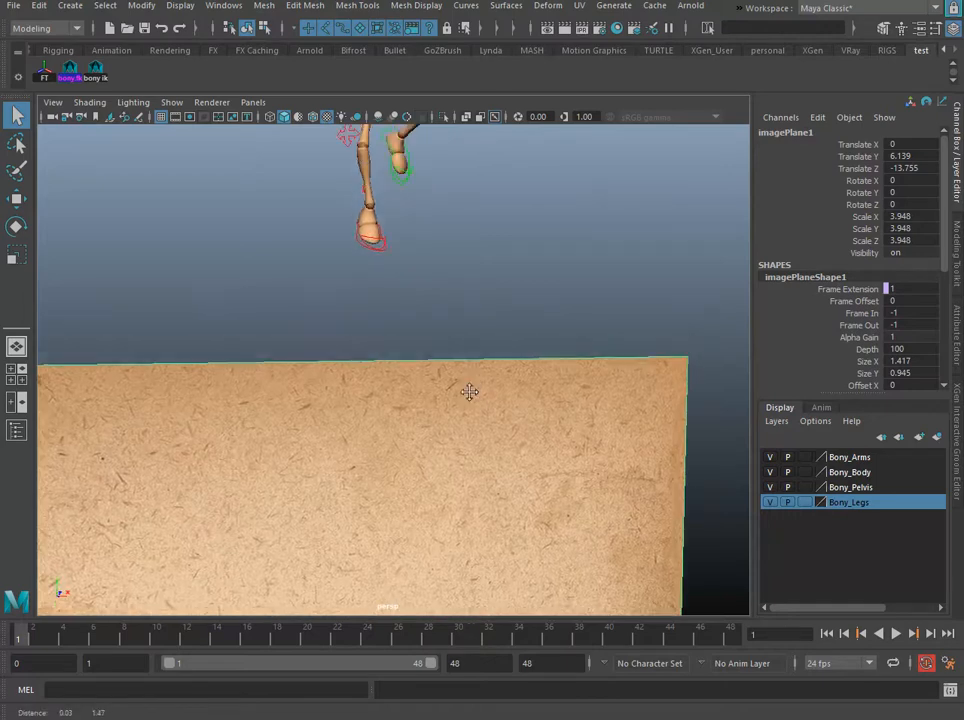
scroll(530, 585, "up", 5)
left_click_drag(513, 554, 557, 541, "alt")
middle_click_drag(559, 547, 441, 456, "alt")
scroll(466, 496, "down", 4)
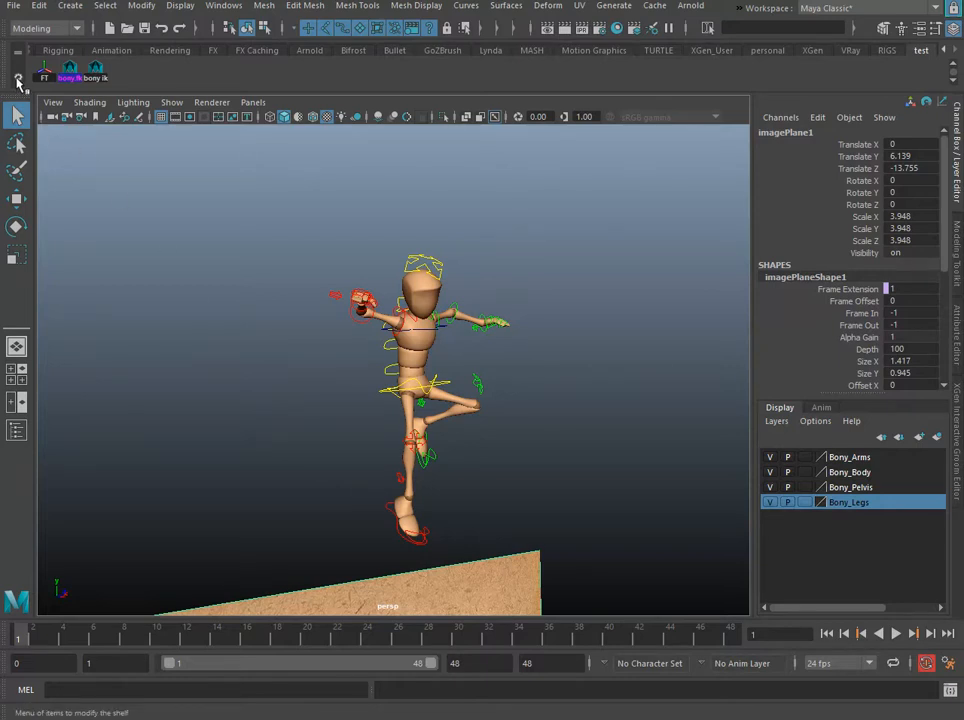
- Review the full list of Optimize Scene Size options and close them without optimizing
left_click(13, 6)
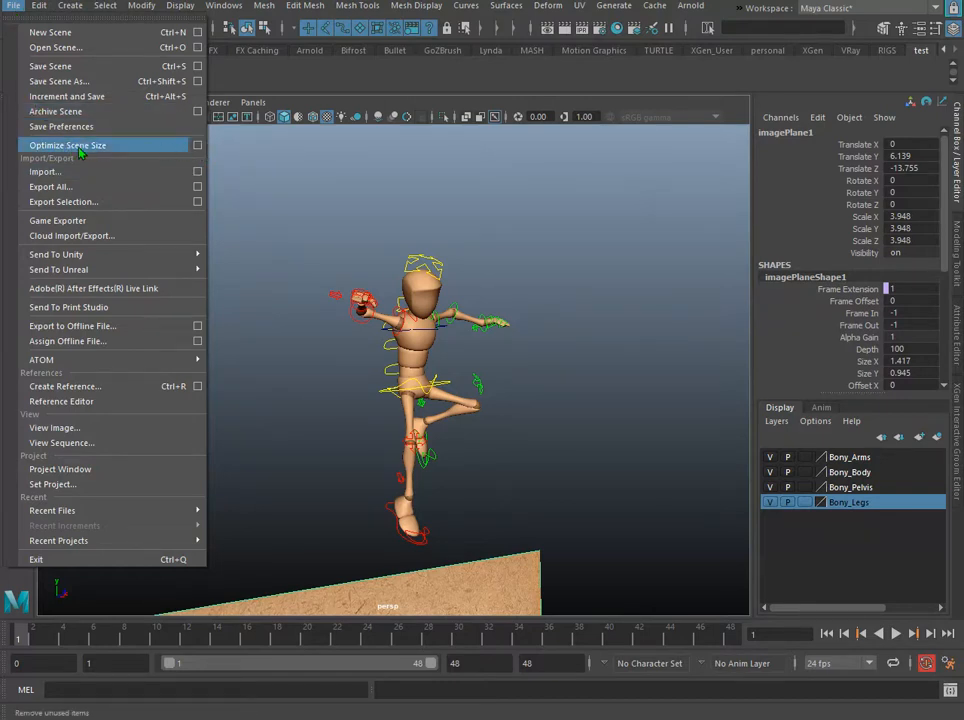
left_click(197, 145)
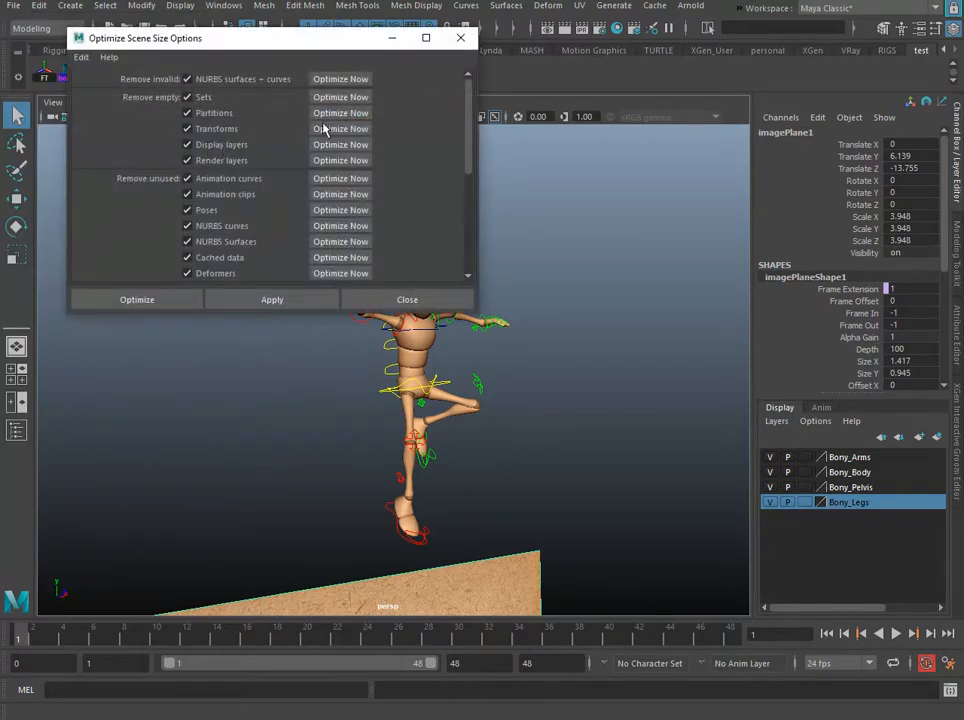
left_click_drag(469, 101, 457, 226)
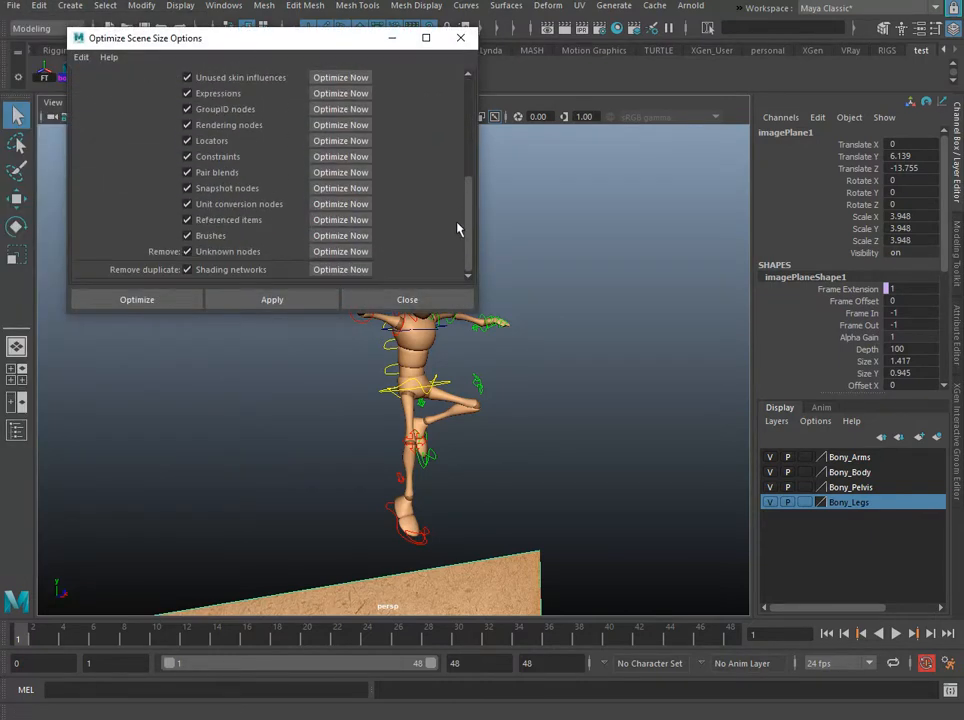
scroll(457, 229, "up", 5)
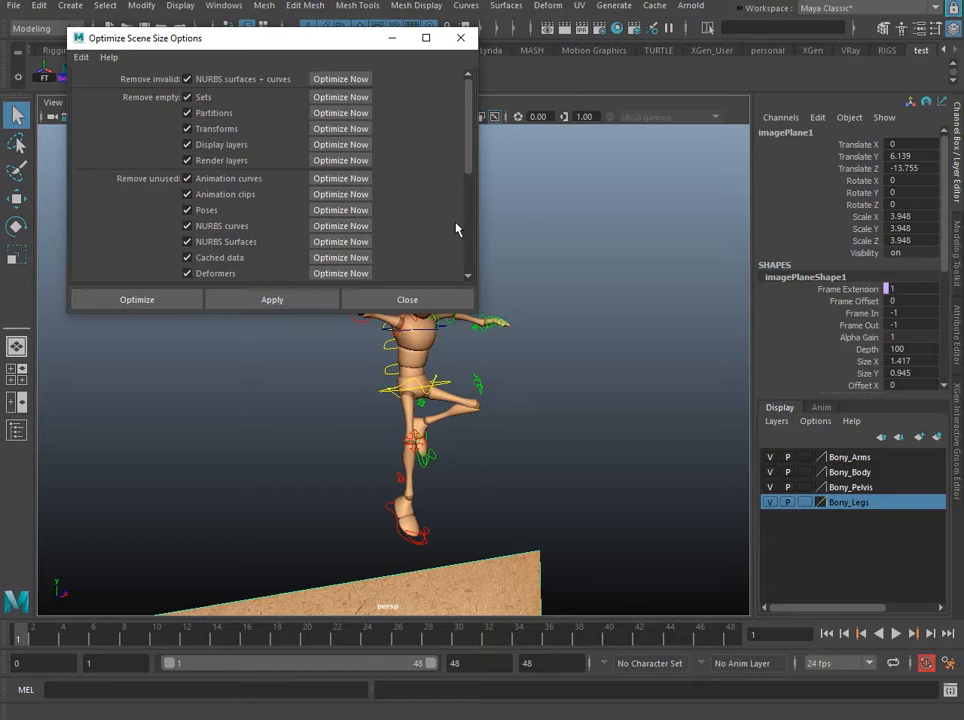
left_click(460, 38)
- Run the animation past the sketched image plane and bring the current time to frame 44
left_click_drag(527, 360, 480, 334, "alt")
scroll(435, 292, "up", 2)
left_click_drag(435, 292, 388, 310, "alt")
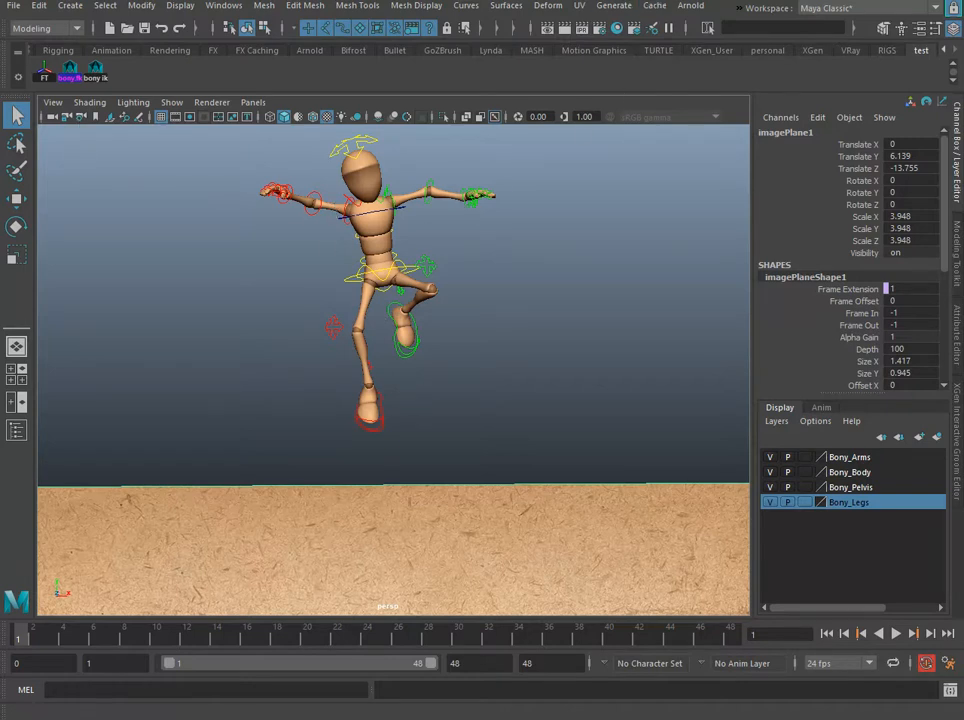
scroll(470, 257, "down", 7)
middle_click_drag(476, 344, 480, 259, "alt")
scroll(349, 421, "up", 2)
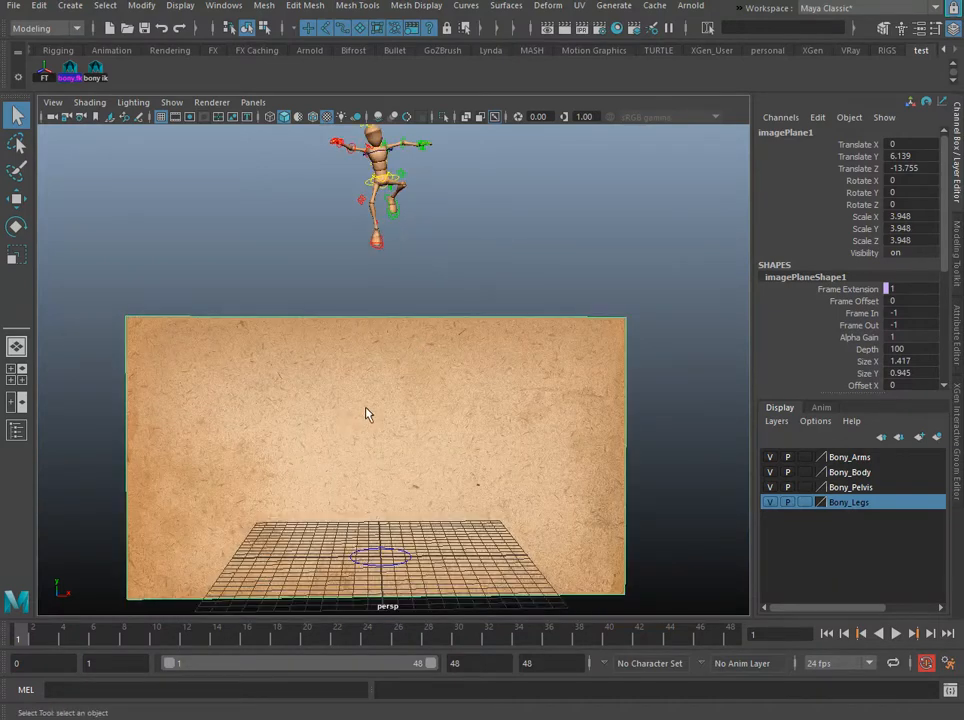
scroll(393, 318, "down", 2)
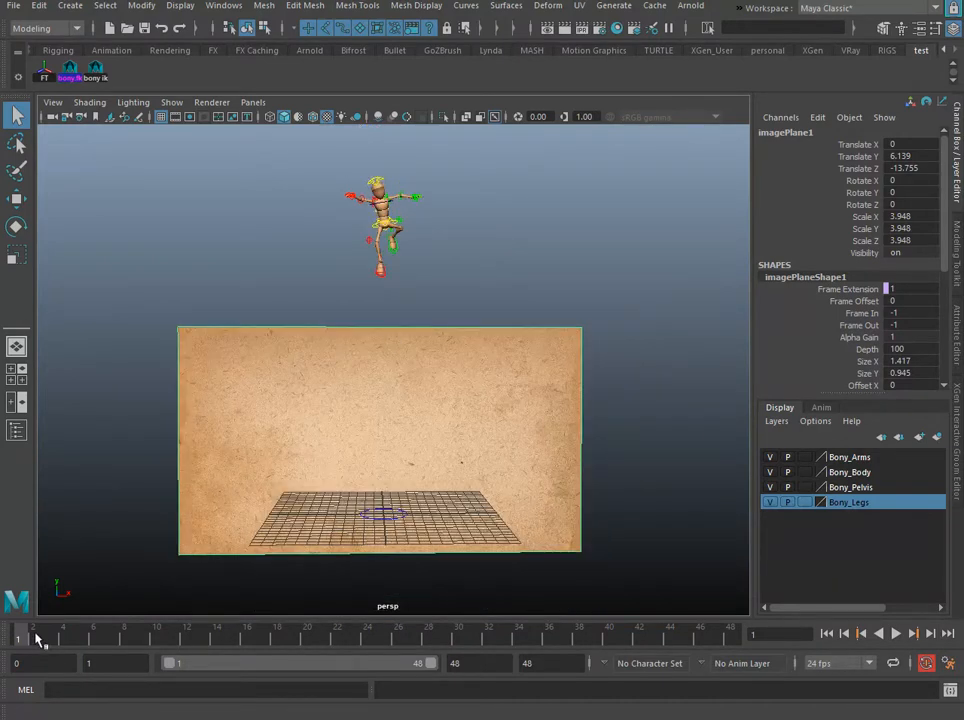
key("alt+v")
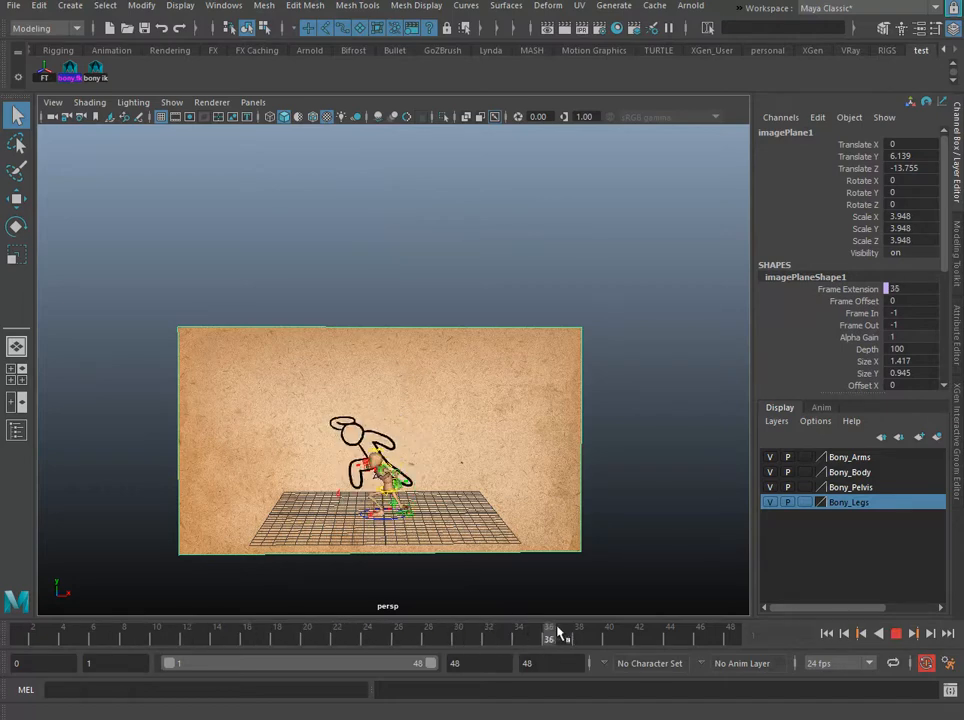
- Select all the character's controls with the saved bony fk script and set a keyframe at frame 44
scroll(214, 235, "up", 8)
middle_click_drag(229, 327, 248, 246, "alt")
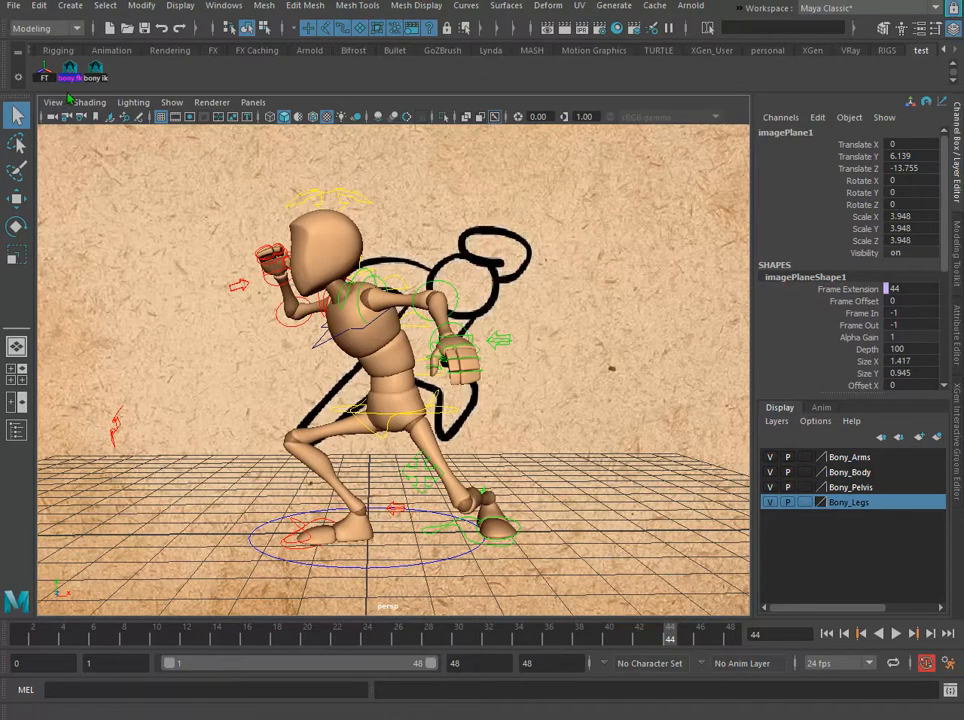
left_click(66, 68)
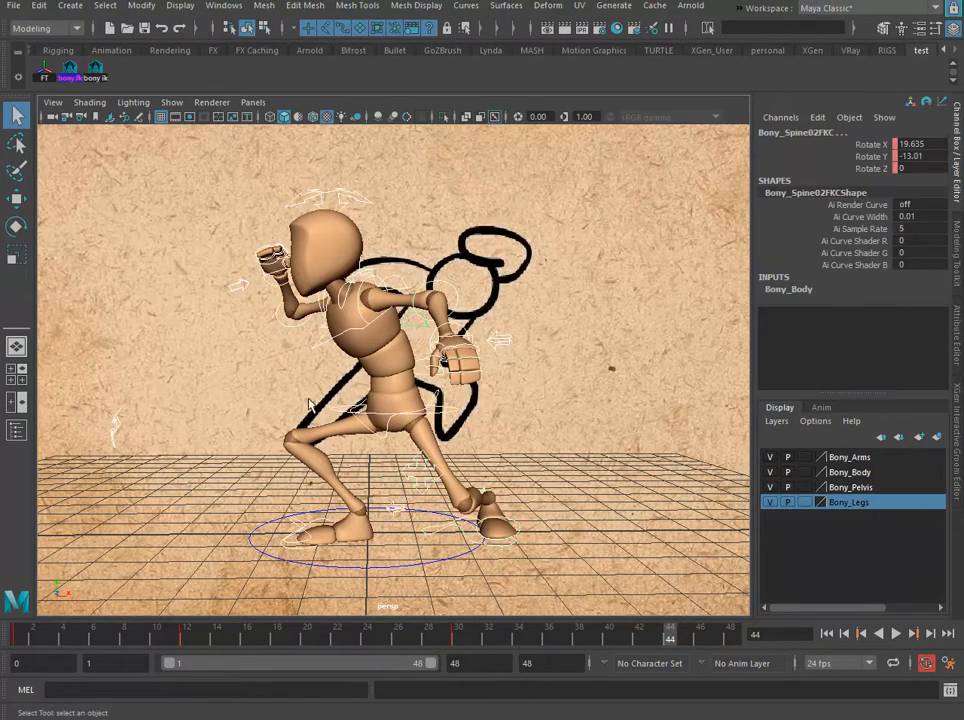
key("s")
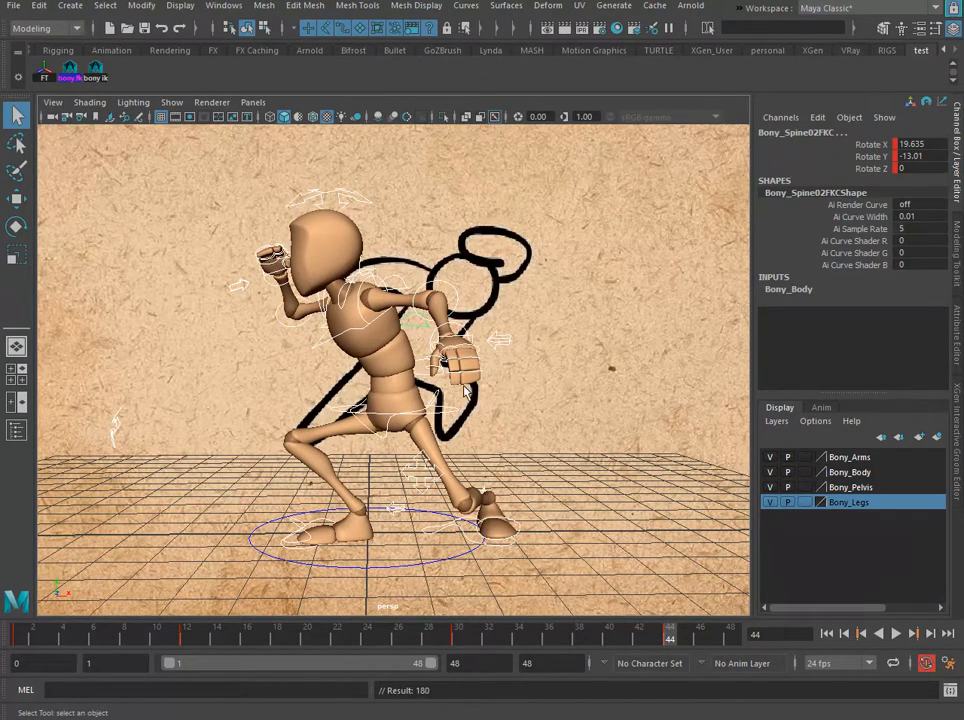
- Set Translate X, Y, Z and Rotate X, Y of the character's root control to 0 at frame 44
left_click(385, 420)
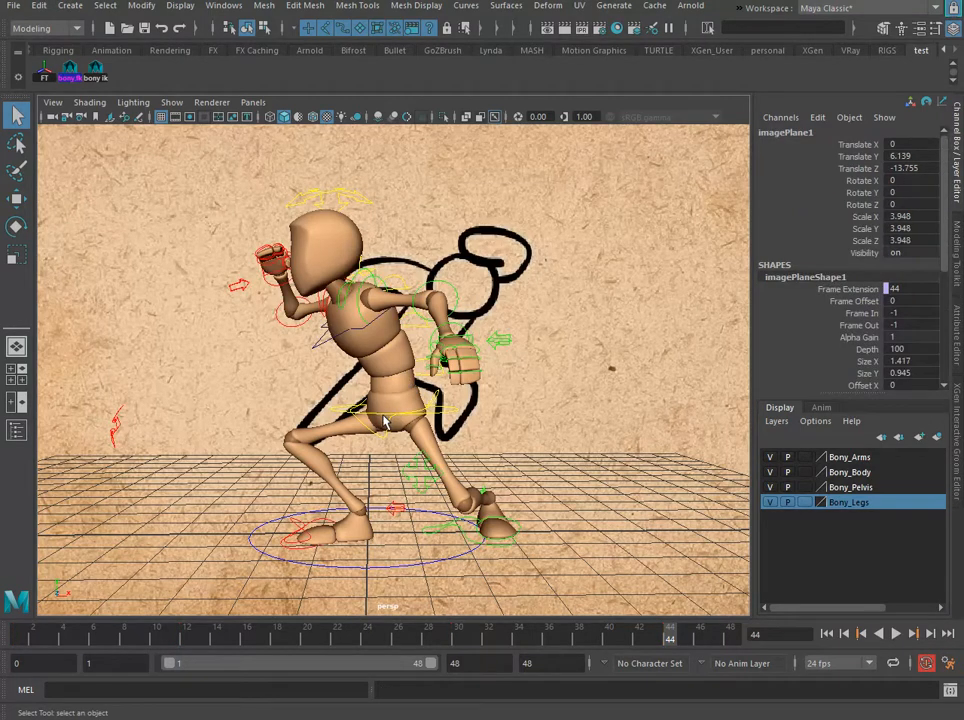
left_click(388, 422)
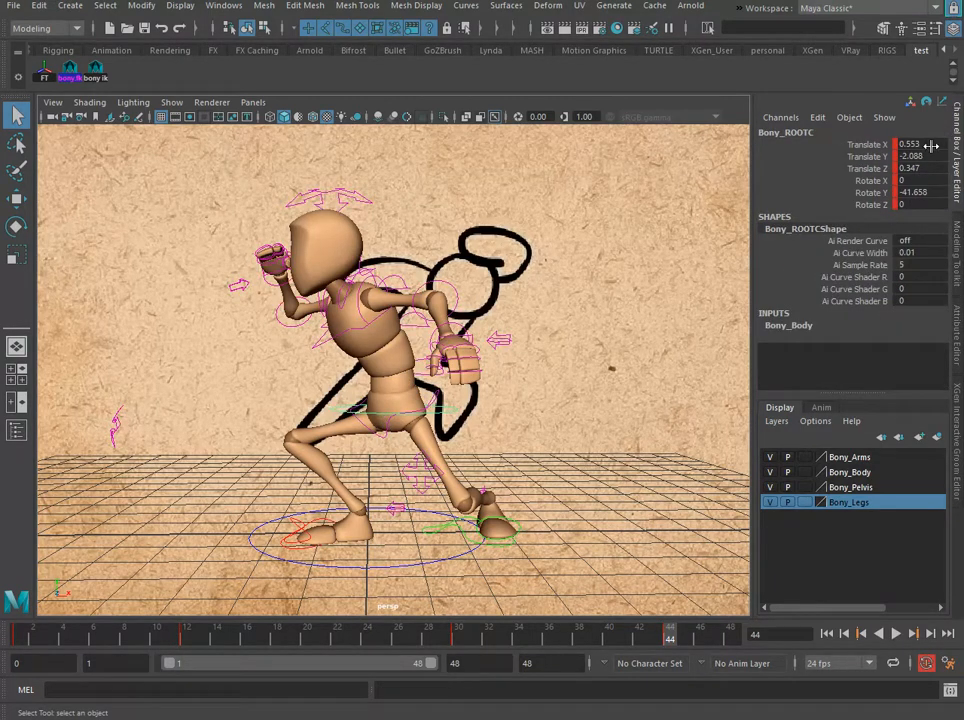
left_click_drag(931, 146, 915, 192)
key("Return")
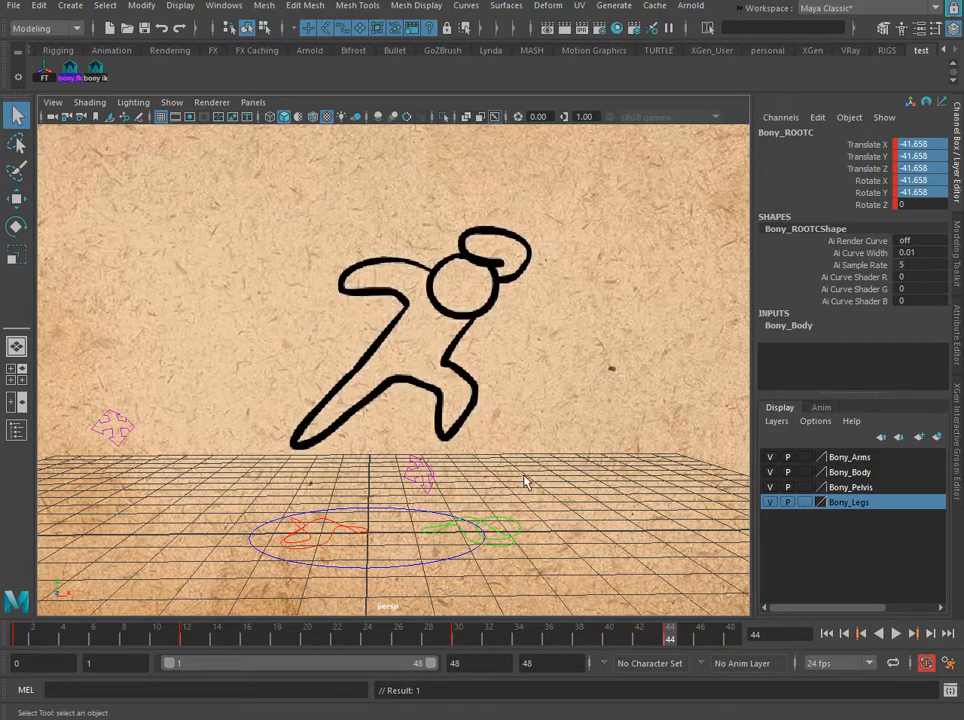
scroll(314, 415, "down", 5)
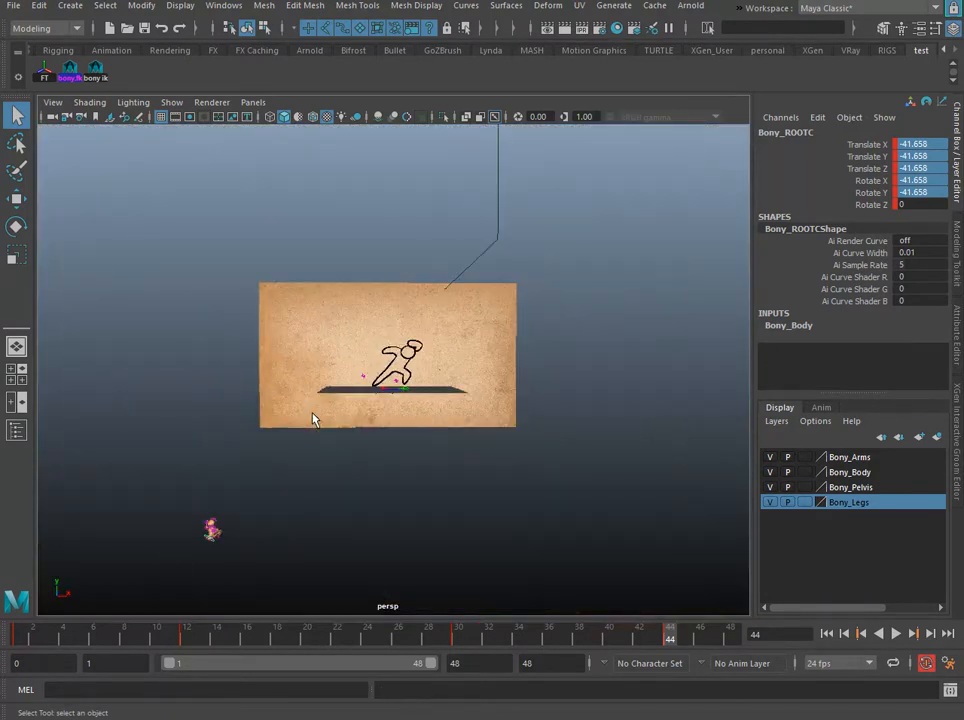
scroll(313, 418, "up", 2)
type("0")
key("Return")
scroll(475, 385, "up", 2)
scroll(475, 385, "up", 6)
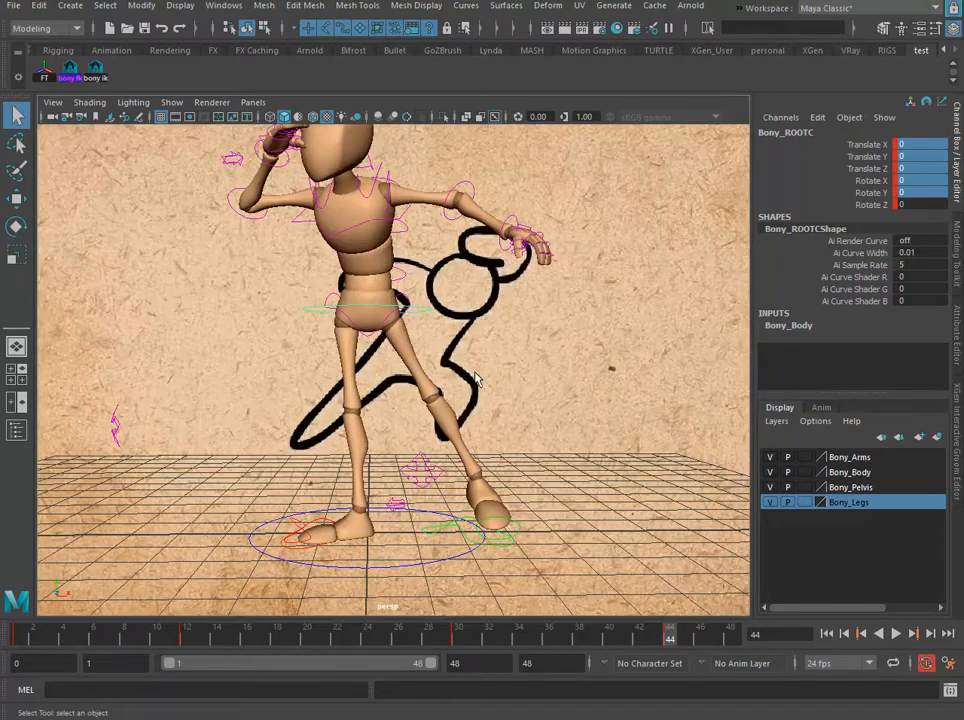
- Zero the left foot IK control's translation and its X and Y rotation, and set the left toe control's Rotate X and Y to 0
left_click(441, 512)
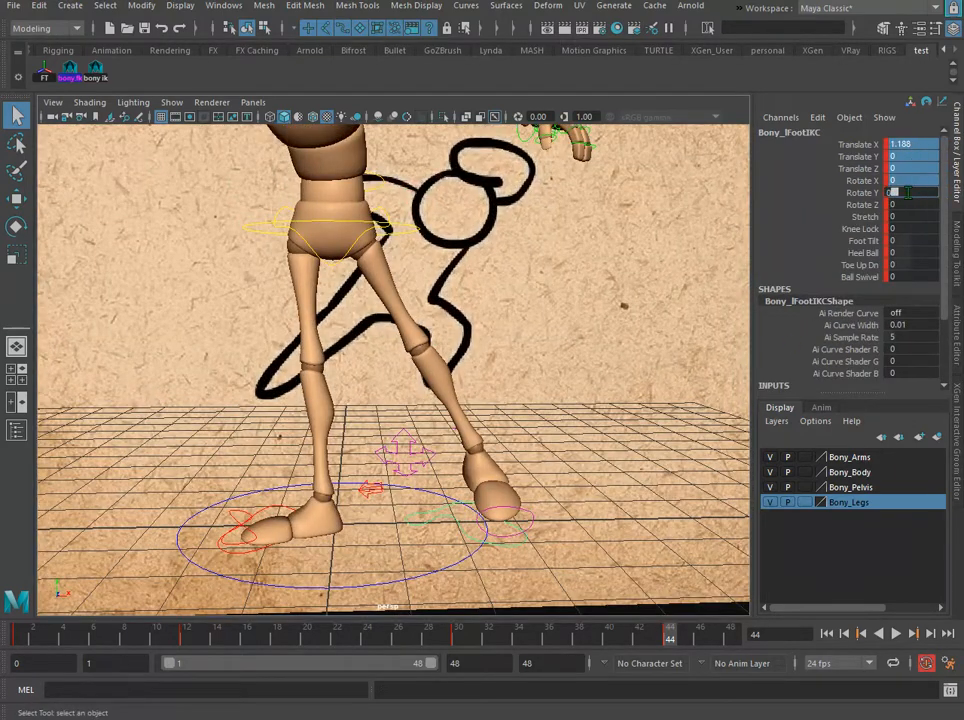
key("Return")
left_click(384, 540)
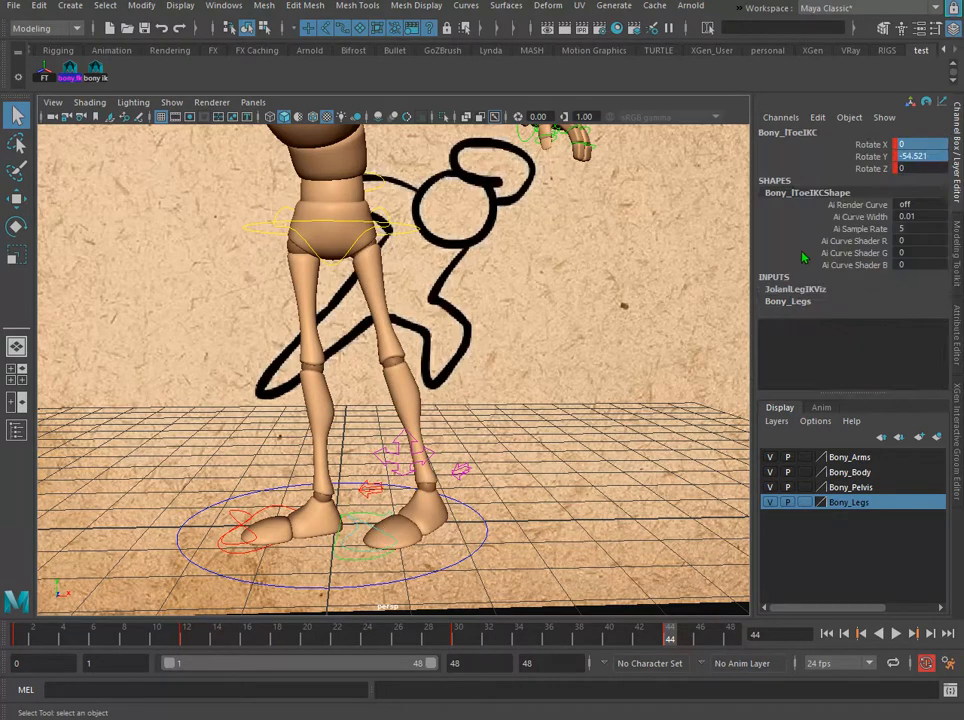
type("0")
key("Return")
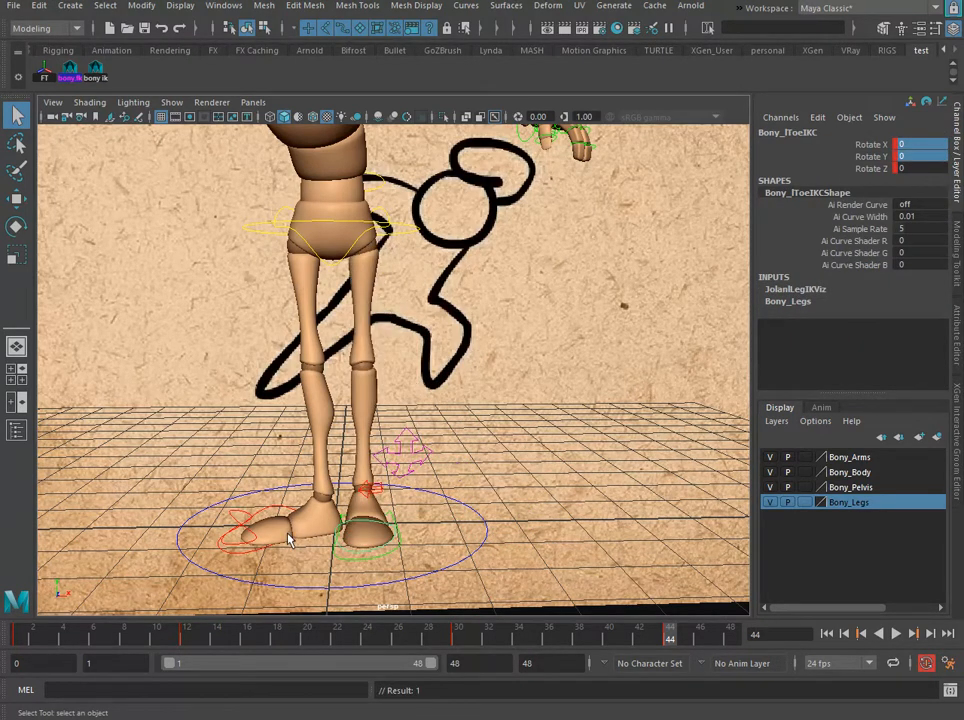
- Set Rotate X and Rotate Y of the right foot IK controls to 0
left_click(307, 512)
type("0")
key("Return")
scroll(387, 352, "down", 5)
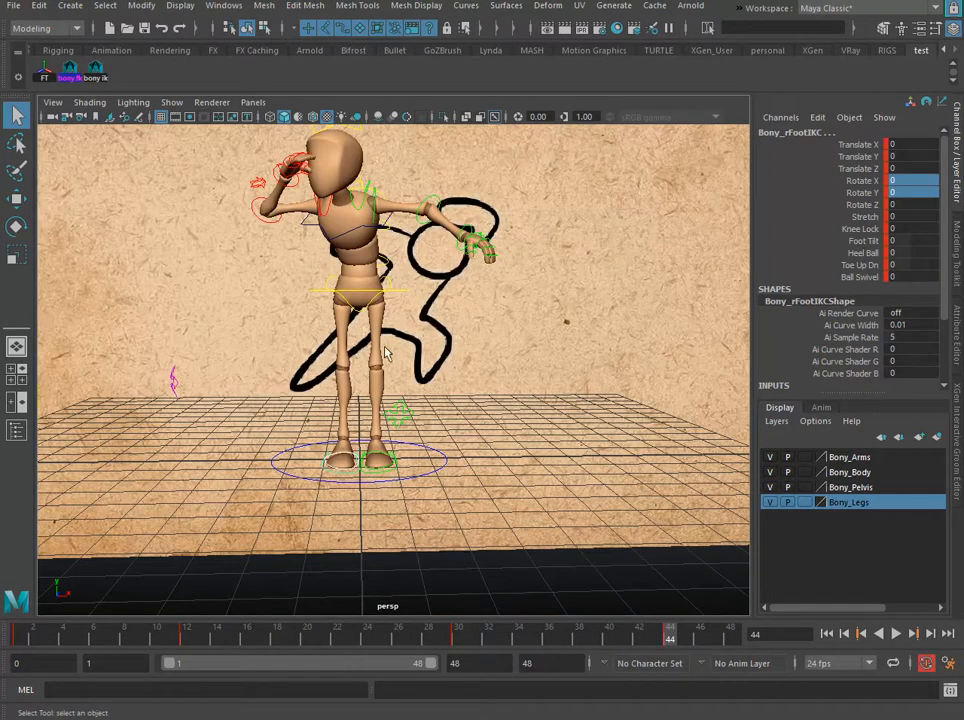
- Set Translate X, Y and Z of the right and left knee IK controls to 0
middle_click_drag(357, 314, 387, 386, "alt")
left_click_drag(225, 407, 195, 485)
left_click_drag(917, 144, 923, 164)
type("0")
key("Return")
left_click_drag(463, 454, 433, 482)
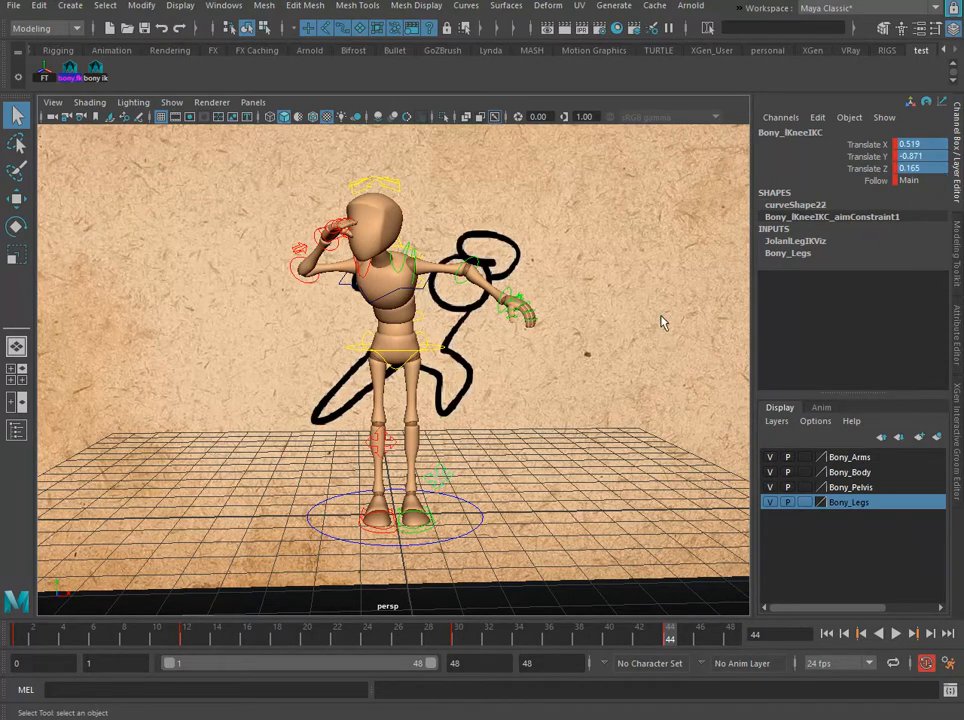
type("0")
key("Return")
- Select the left arm's FK controls, including the elbow, and set their Rotate Y to 0
left_click_drag(468, 255, 403, 272)
left_click(932, 131)
type("0")
key("Return")
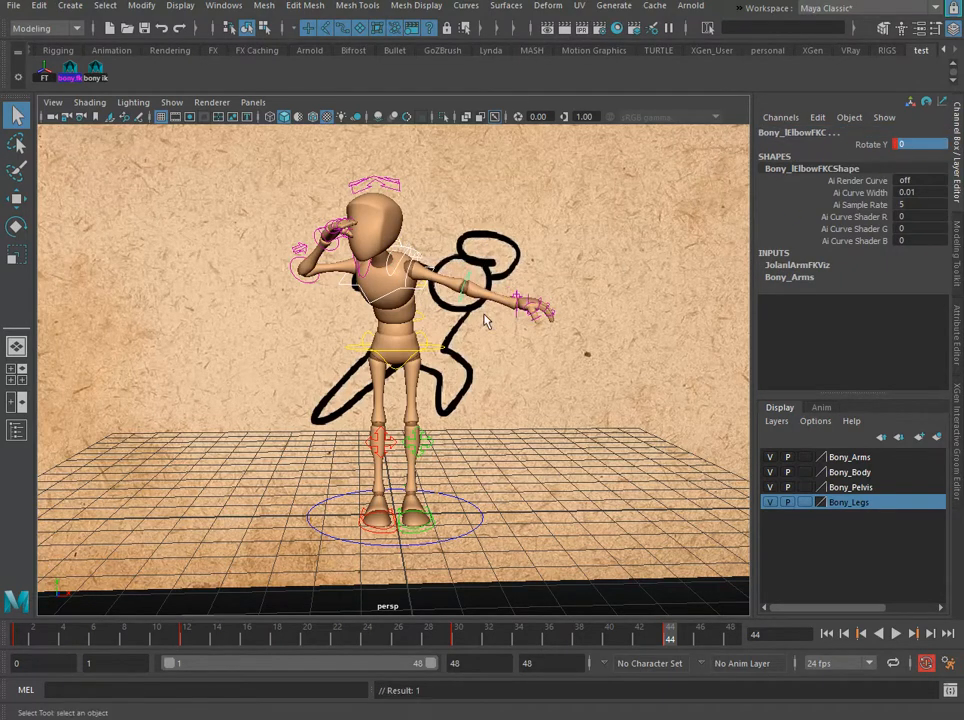
- Select the left hand's finger and thumb controls and set Rotate X, Y and Z to 0
left_click_drag(499, 320, 497, 324)
scroll(596, 267, "up", 3)
scroll(718, 247, "down", 1)
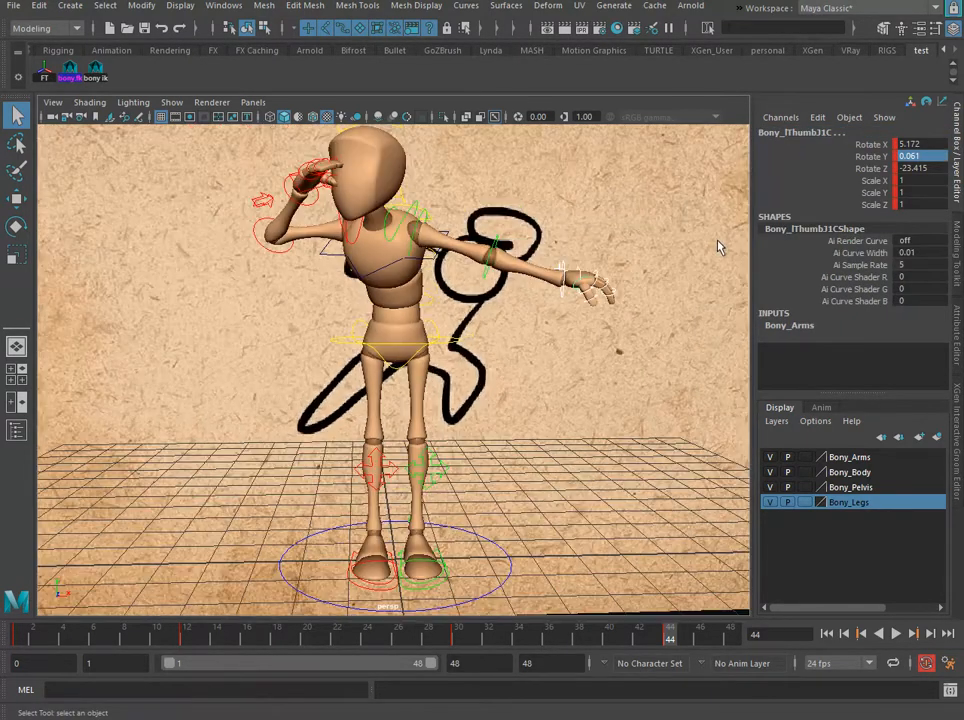
left_click_drag(932, 145, 932, 168)
type("0")
key("Return")
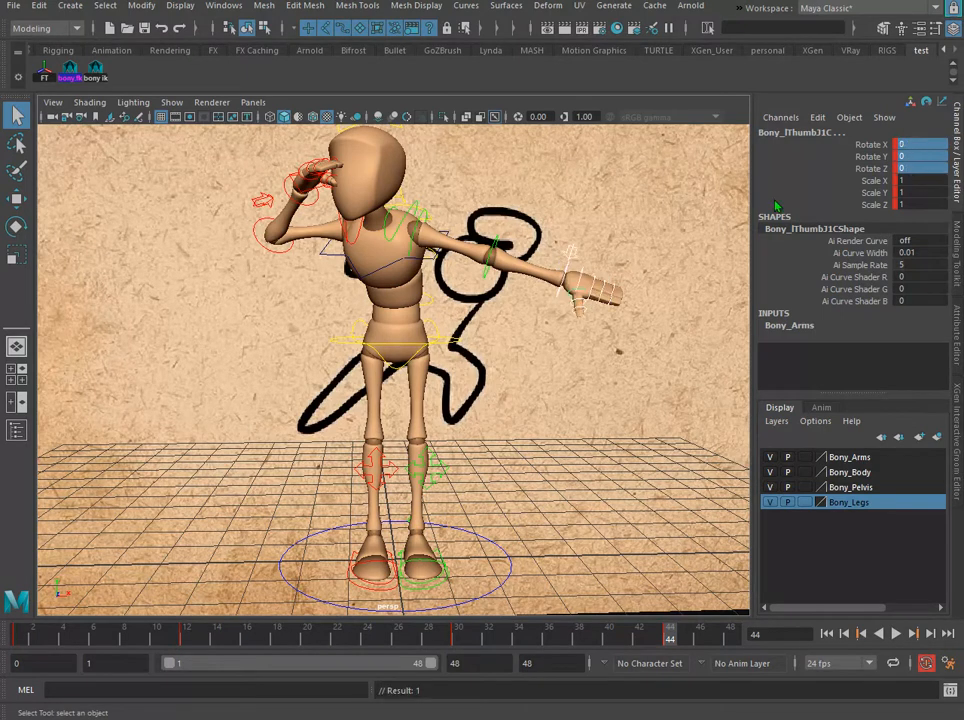
- Select the right arm and hand FK controls without the IK/FK switch, and set Rotate X, Y and Z to 0
left_click_drag(229, 171, 308, 257)
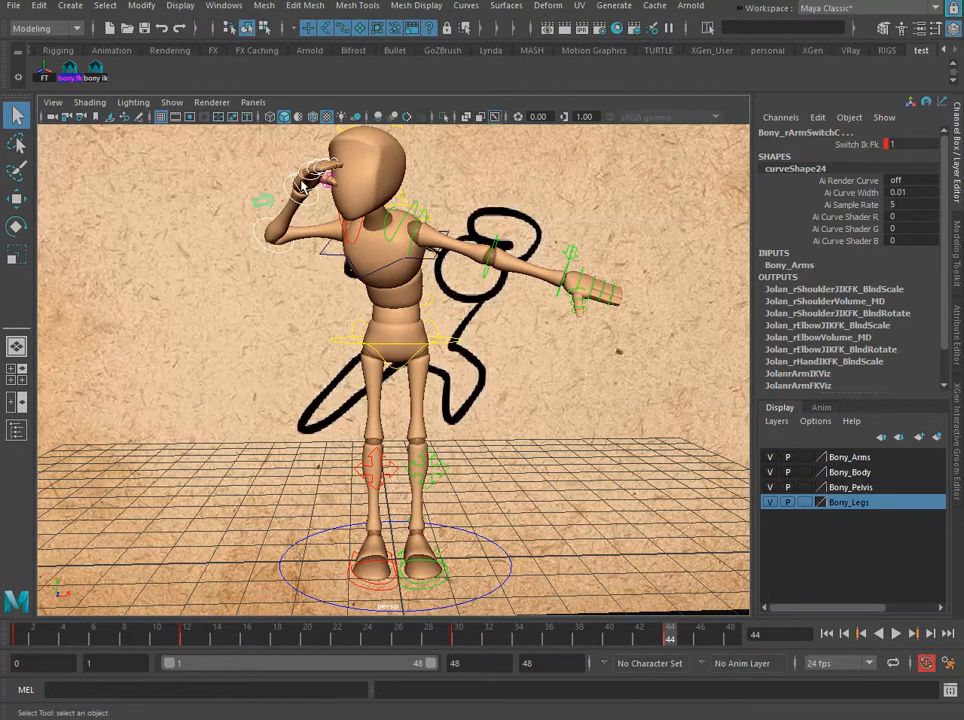
left_click(261, 206)
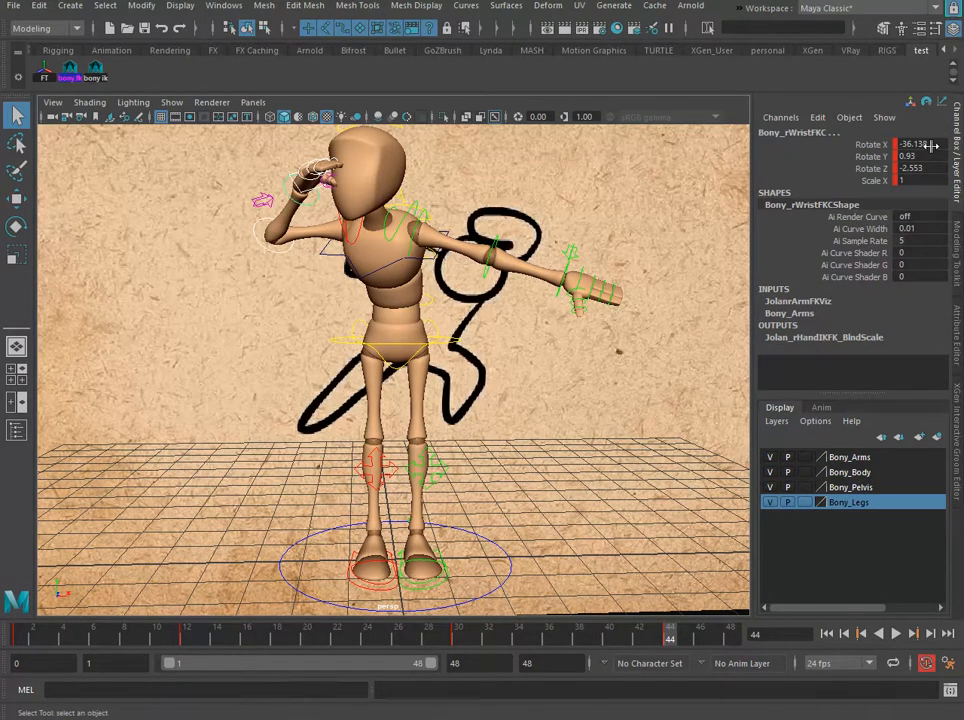
left_click_drag(932, 145, 932, 168)
type("0")
key("Return")
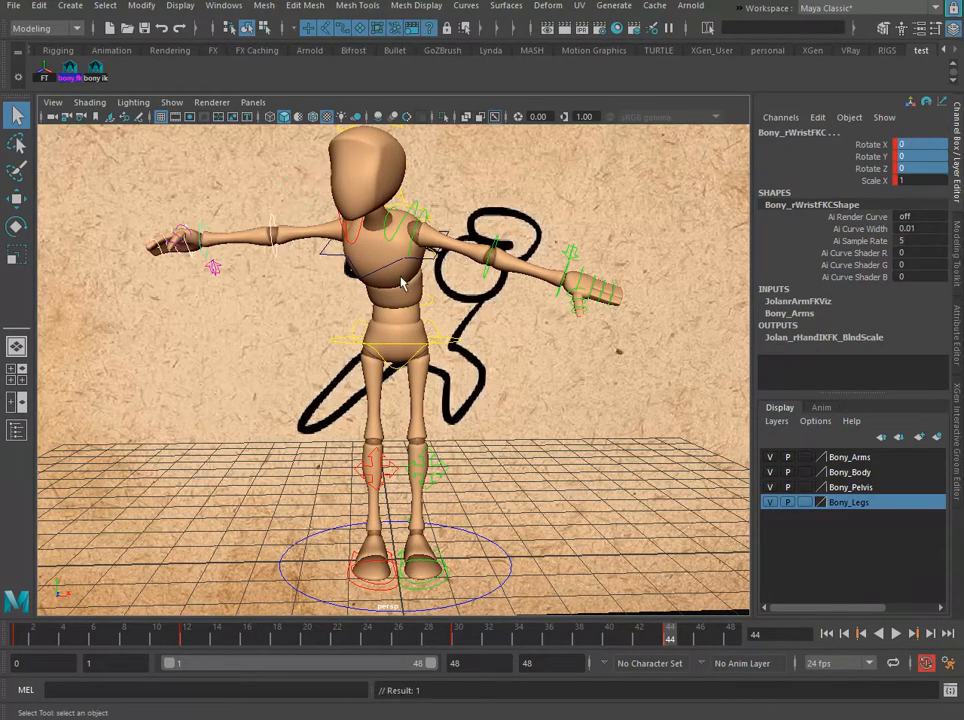
- Set Rotate X, Y and Z of the top spine IK control and the left shoulder controls to 0
left_click(430, 230)
type("0")
key("Return")
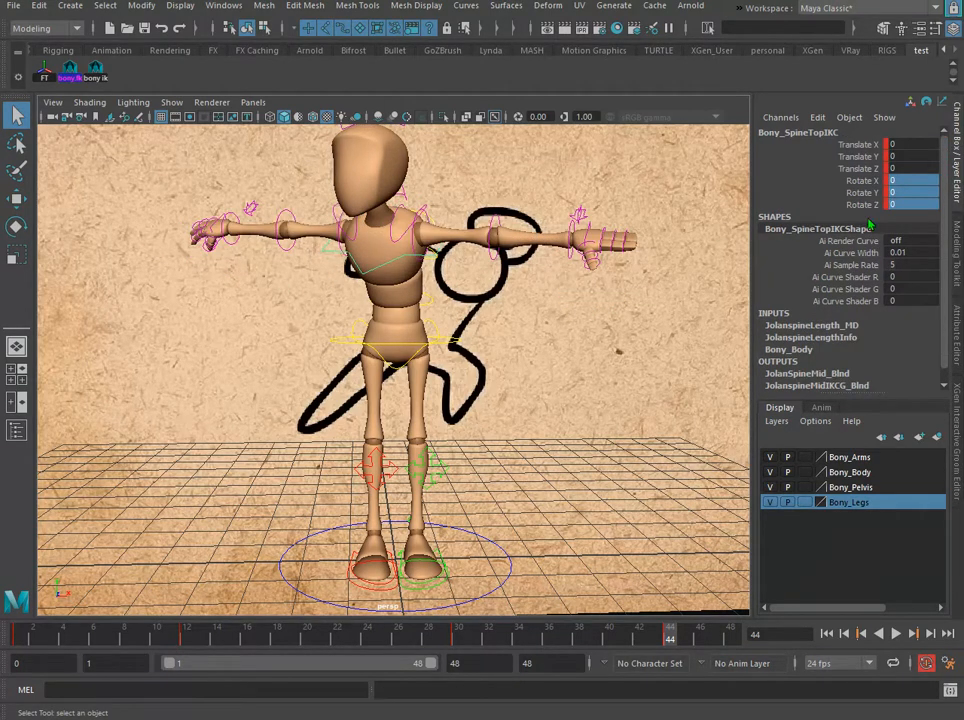
left_click(375, 257)
left_click(396, 230)
left_click(395, 225)
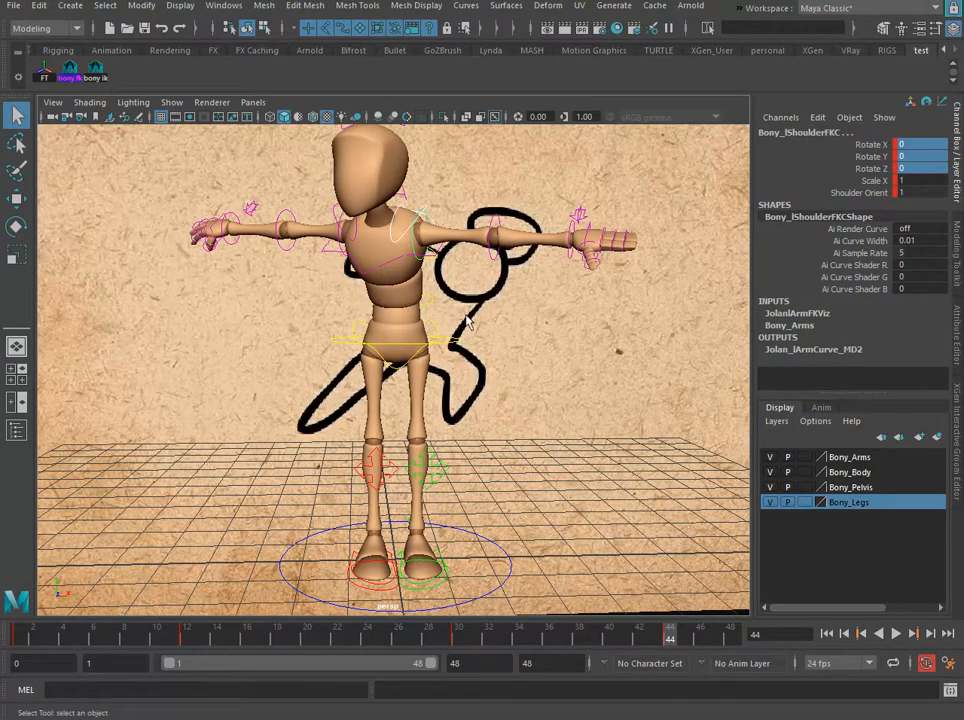
- Select the FK controls along the character's back and set their rotations to 0 to straighten the spine
left_click_drag(466, 320, 340, 268, "alt")
left_click(338, 265)
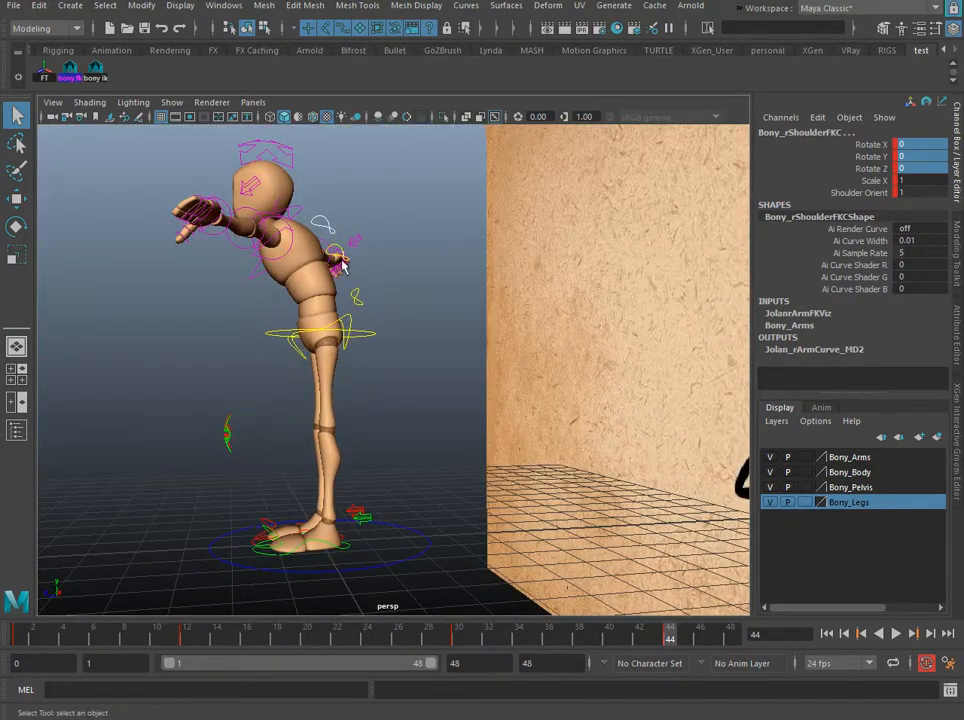
left_click(356, 297)
left_click_drag(927, 154, 925, 172)
type("0")
key("Return")
- Set Rotate X, Y and Z of the head control to 0
scroll(413, 327, "up", 3)
left_click_drag(247, 335, 290, 449, "alt")
left_click(430, 250)
left_click_drag(918, 150, 918, 182)
type("0")
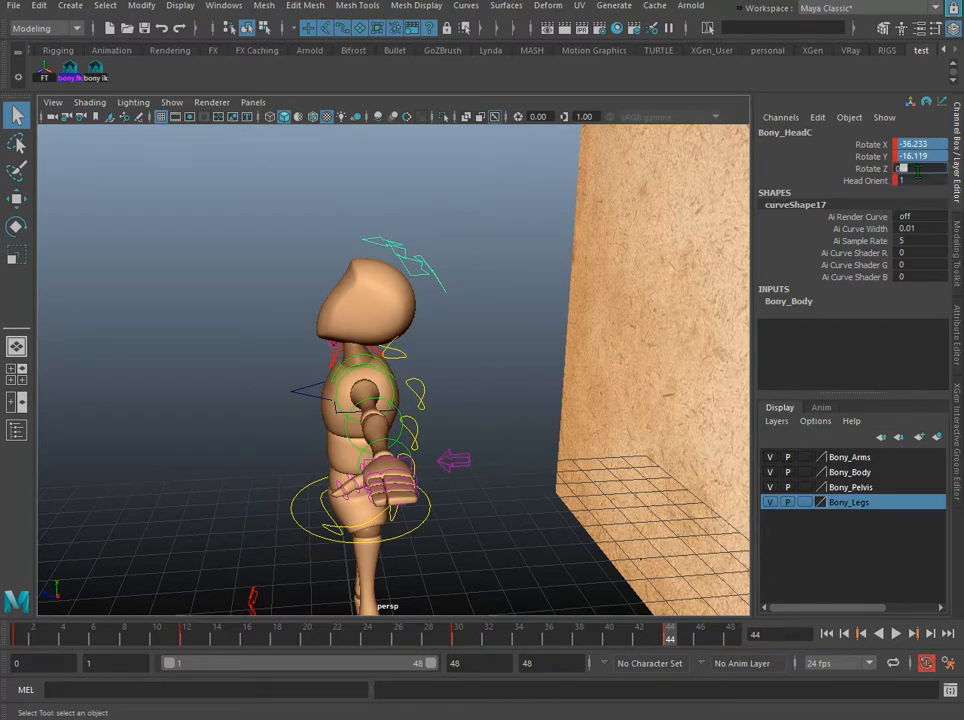
key("Return")
- Check the legs and the right foot IK control at frame 44, and play back the animation
left_click_drag(436, 388, 350, 533, "alt")
middle_click_drag(350, 533, 308, 466, "alt")
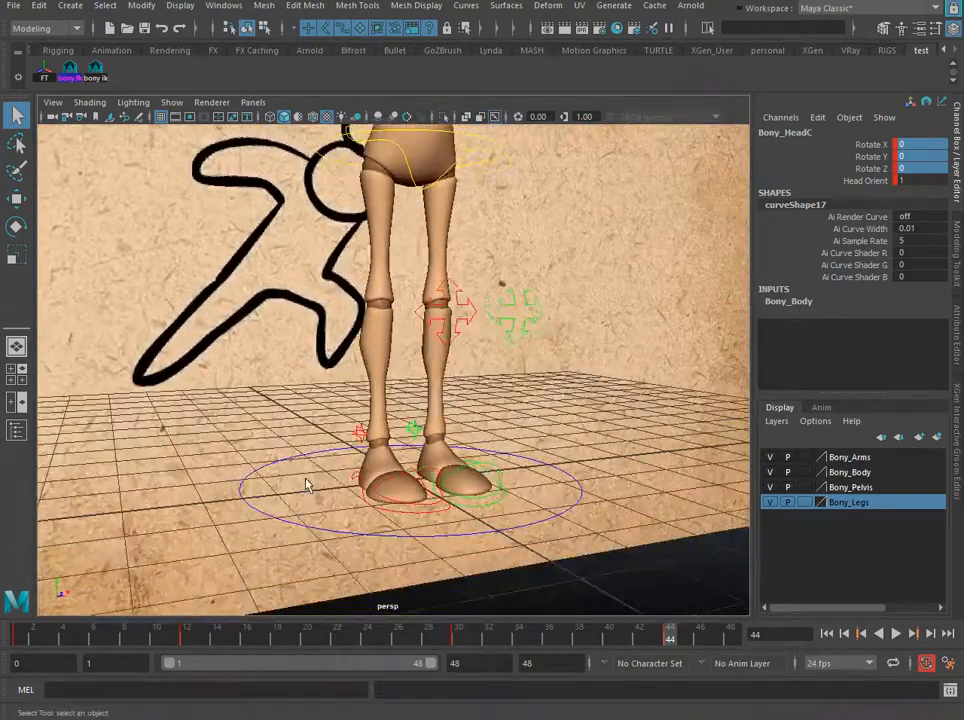
left_click_drag(305, 517, 304, 484, "alt")
left_click(268, 362)
left_click(348, 483)
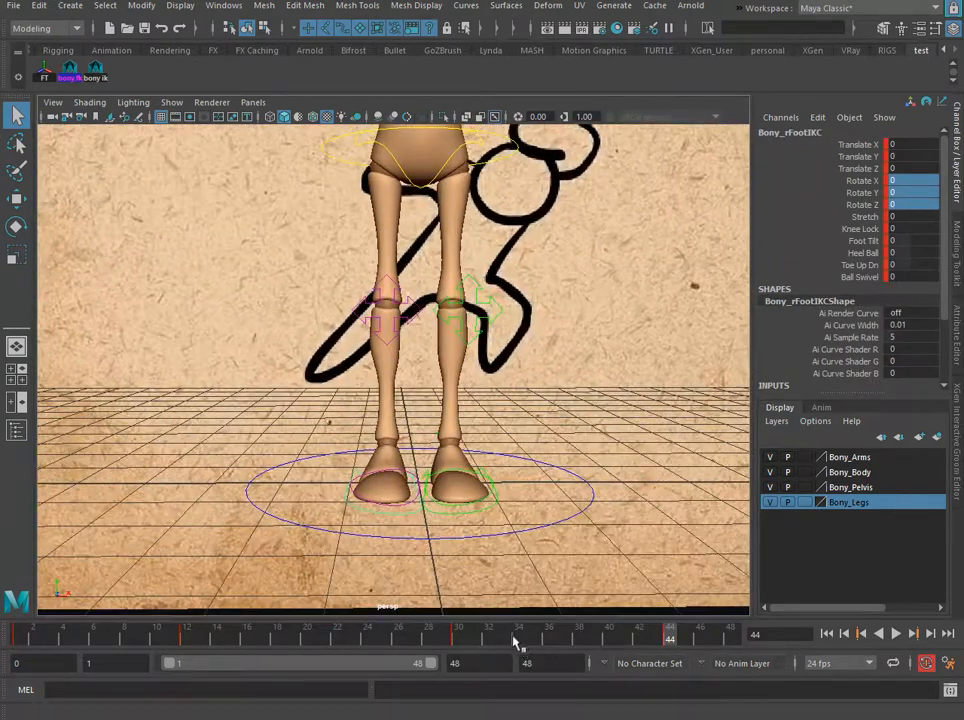
key("alt+v")
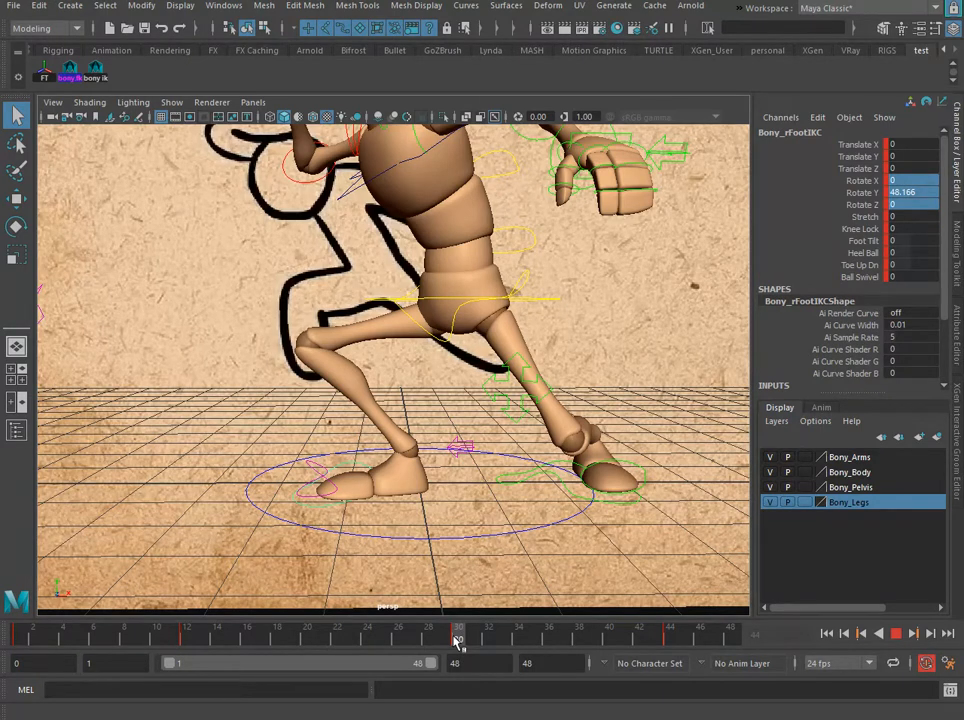
- Compare frames 30 and 44, and key the Translate X, Y and Z channels of the right foot IK control at frame 44
left_click(457, 638)
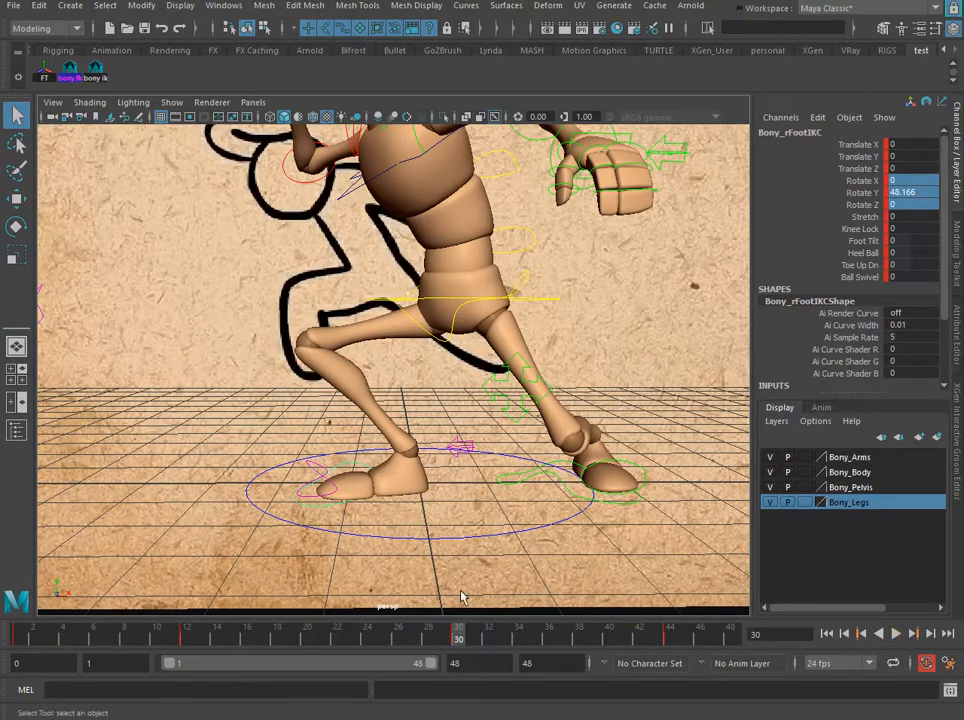
left_click(668, 638)
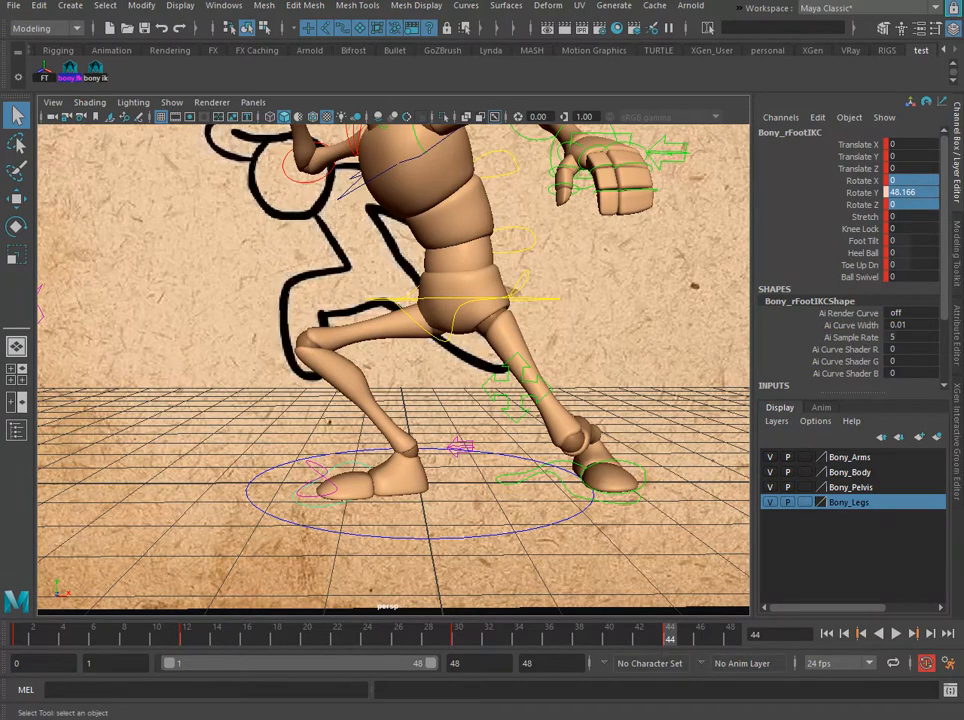
left_click(327, 514)
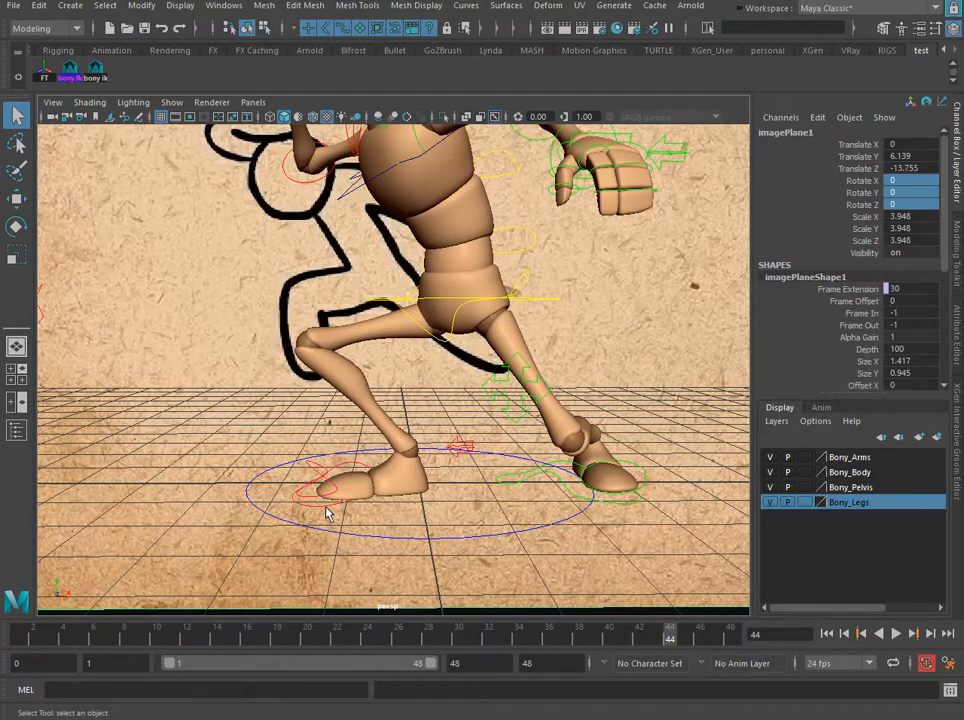
left_click(350, 513)
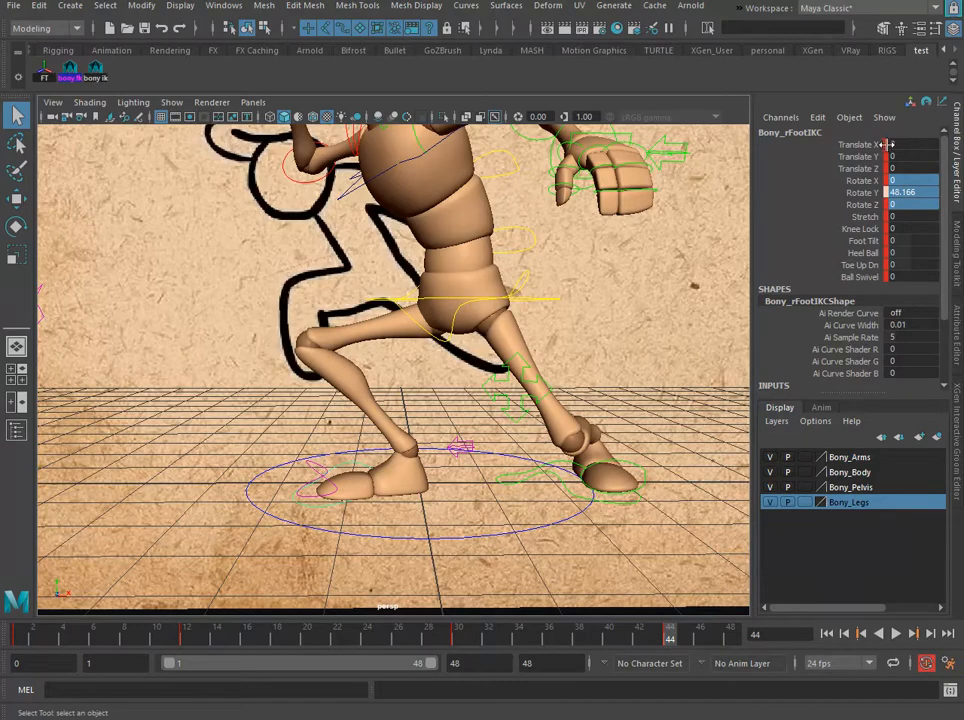
left_click_drag(886, 144, 877, 170)
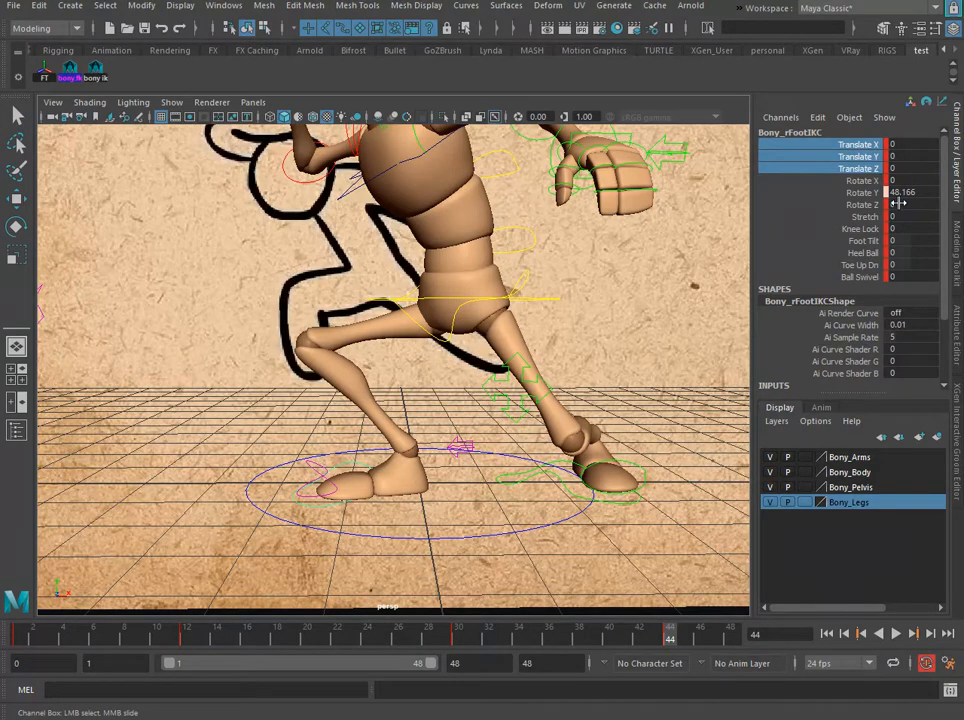
left_click_drag(367, 479, 501, 503, "alt")
right_click(863, 158)
left_click(848, 182)
- Key the Translate X, Y and Z channels of the left foot IK control at frame 44
left_click(537, 458)
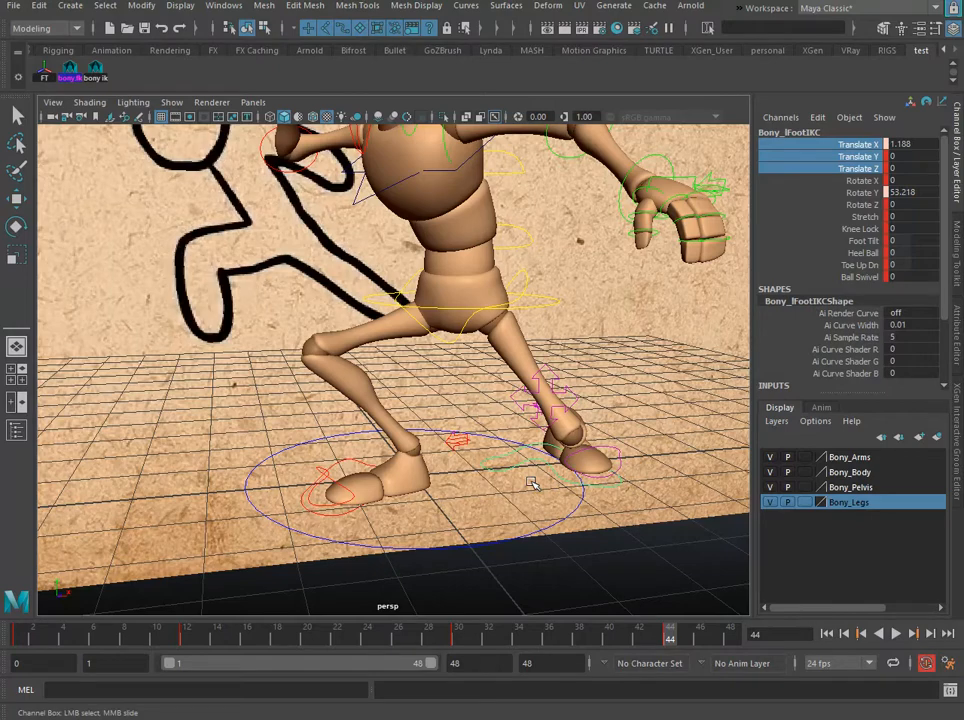
right_click(885, 144)
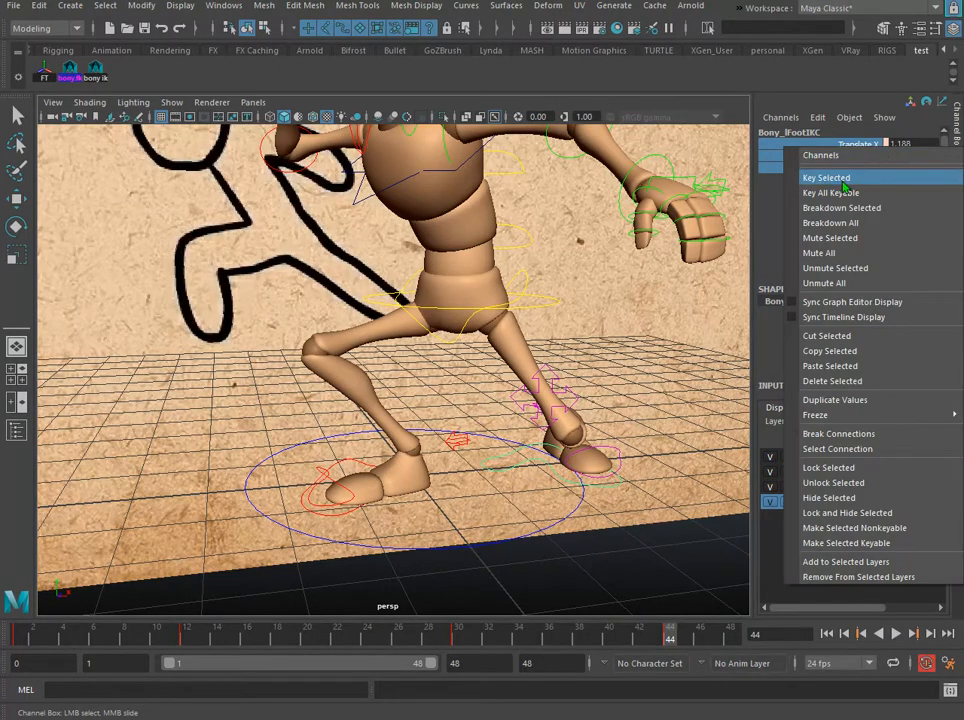
left_click(790, 180)
- Check the foot and toe IK controls along the timeline and reset their rotations to 0 at frame 44
left_click_drag(446, 328, 566, 464, "alt")
key("[")
key("q")
left_click(309, 475)
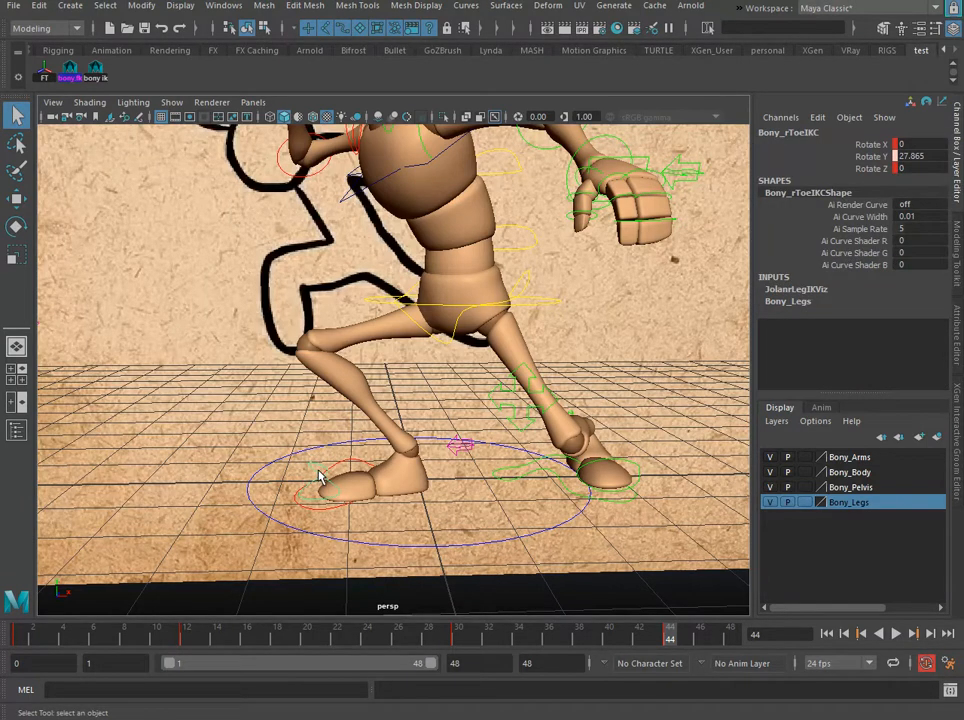
left_click(617, 490)
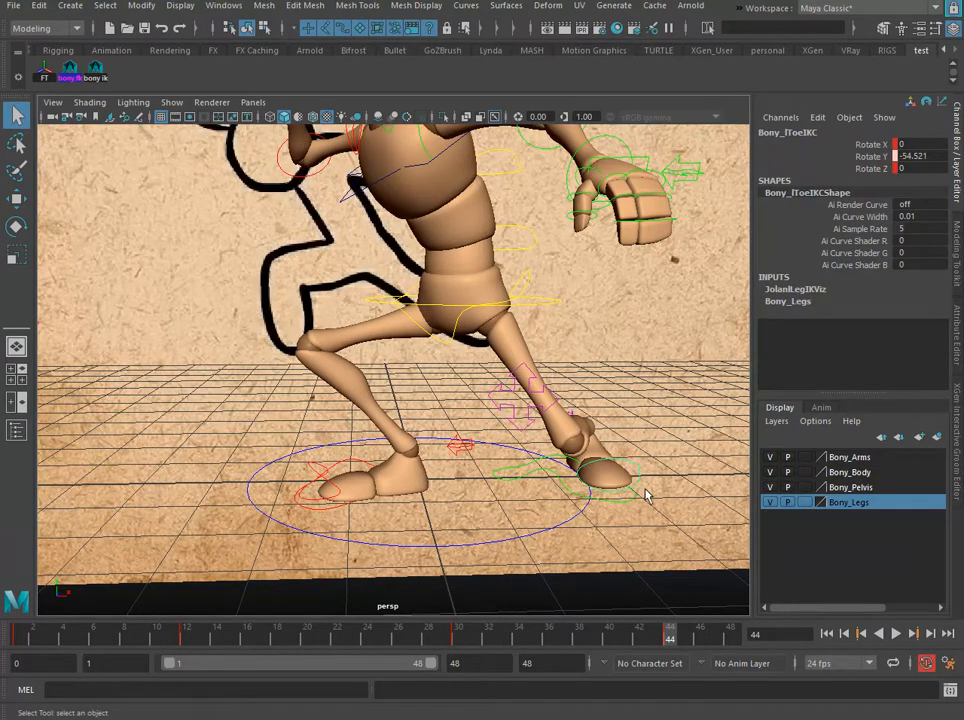
left_click_drag(431, 642, 673, 645)
left_click(359, 468)
left_click_drag(577, 458, 400, 643, "alt")
mouse_move(412, 565)
left_mouse_down("alt")
mouse_move(402, 630)
mouse_move(316, 641)
mouse_move(542, 641)
mouse_move(667, 656)
mouse_move(467, 638)
mouse_move(669, 630)
left_mouse_up("alt")
left_click_drag(430, 540, 470, 541, "alt")
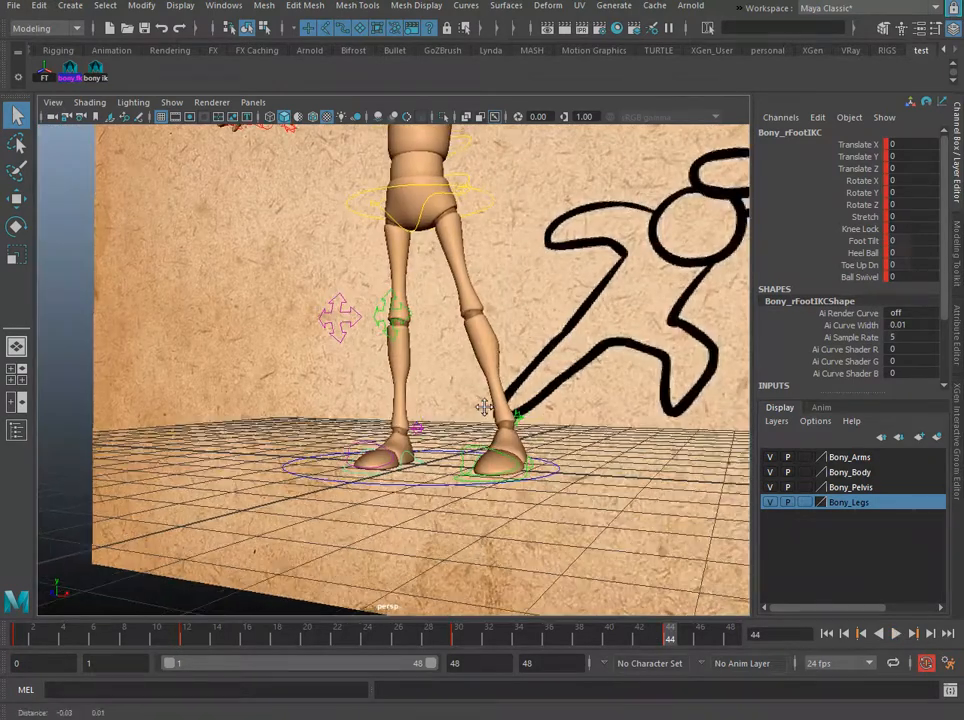
- Move the root control in the shaded front view to about 1.79 in X and -0.98 in Y
middle_click_drag(480, 404, 485, 478, "alt")
left_click_drag(460, 400, 516, 408, "alt")
left_click(486, 282)
key("space")
key("space")
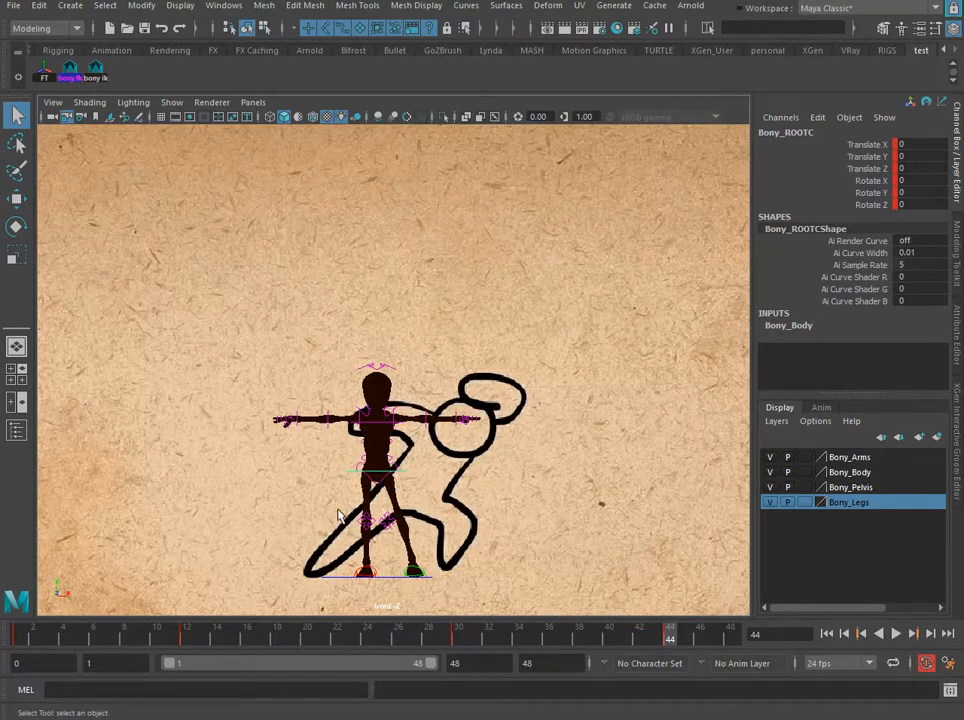
key("6")
key("5")
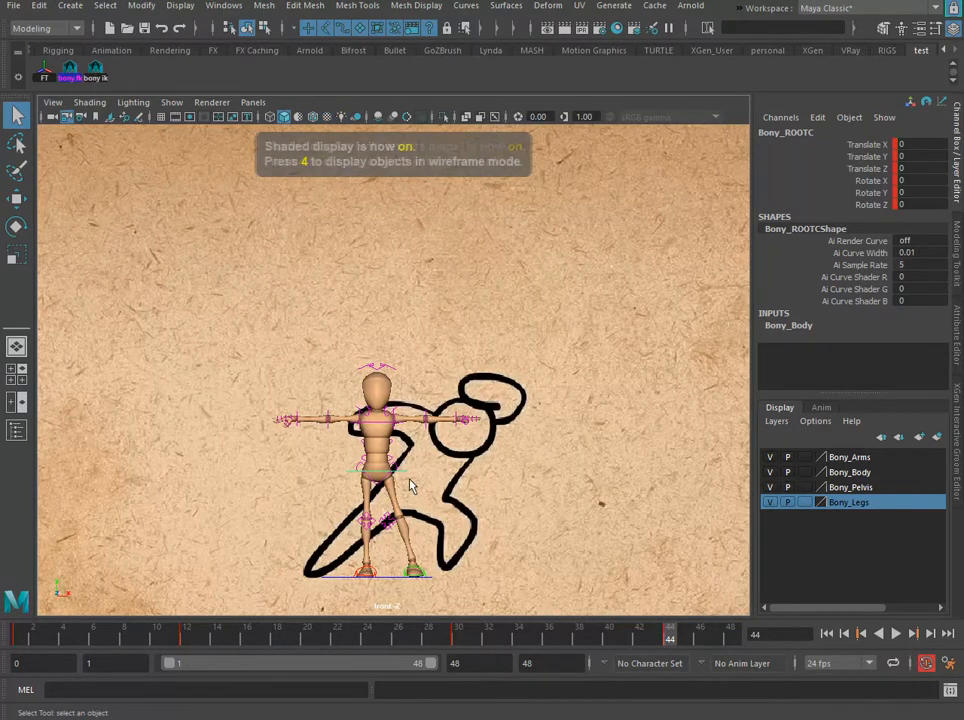
key("w")
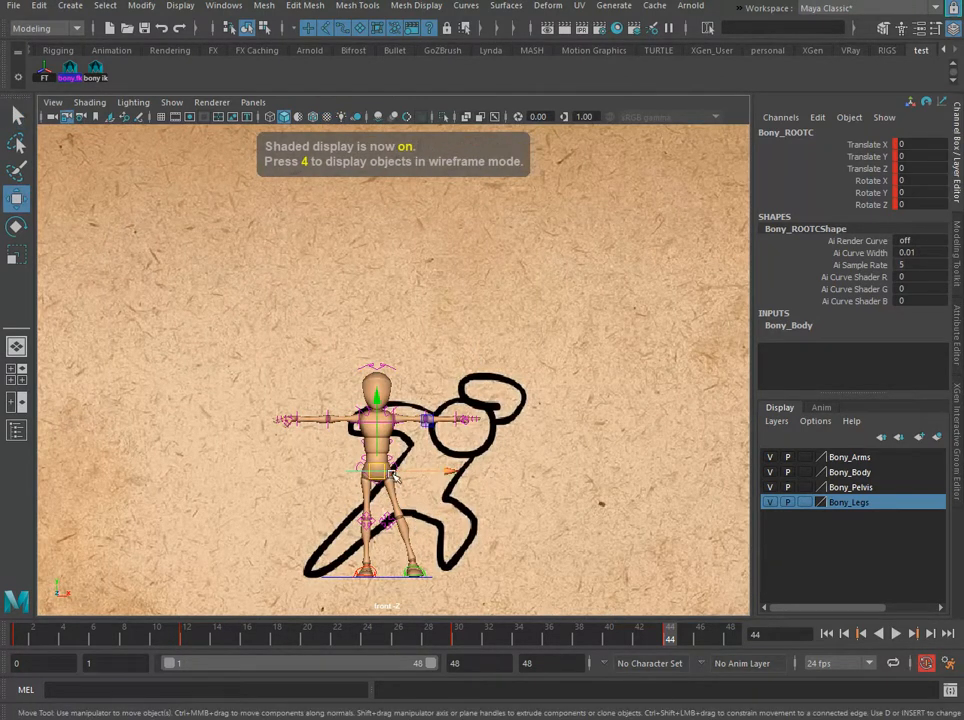
left_click_drag(381, 474, 421, 495)
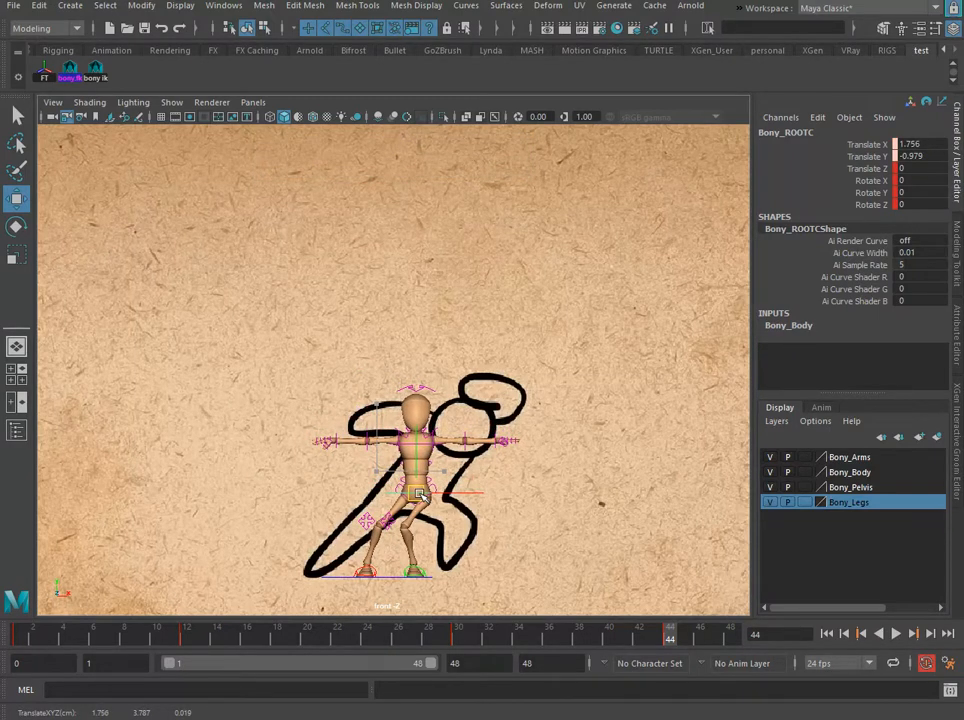
- Move the left knee IK control to about 4.73 in X and the right knee IK control to about 1.62 in X
left_click(397, 531)
left_click_drag(397, 531, 491, 533)
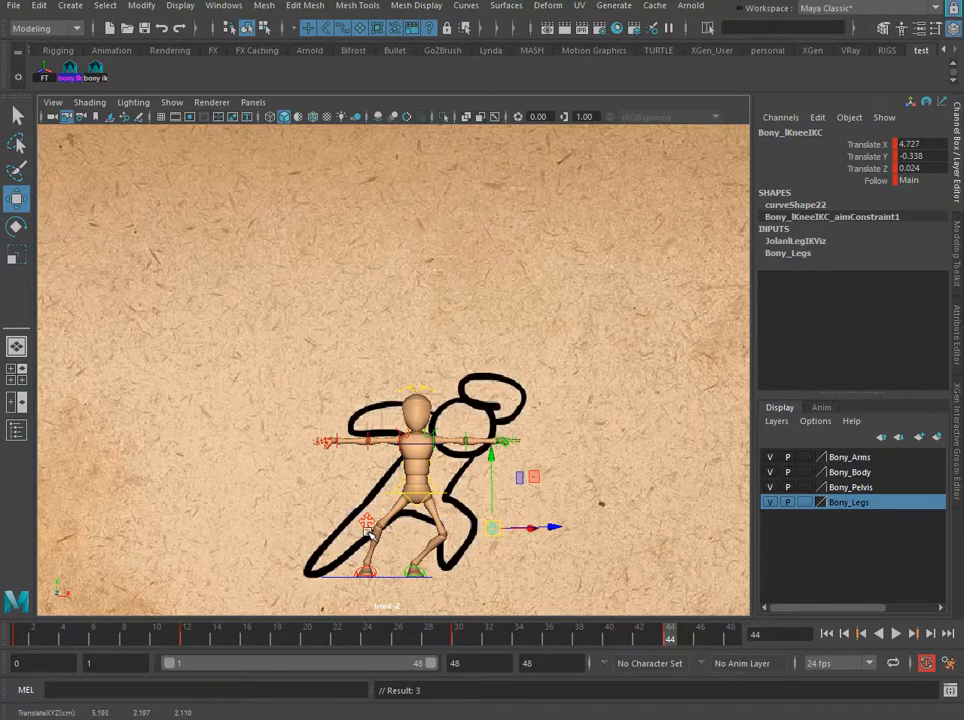
left_click(420, 545)
left_click_drag(420, 545, 437, 548)
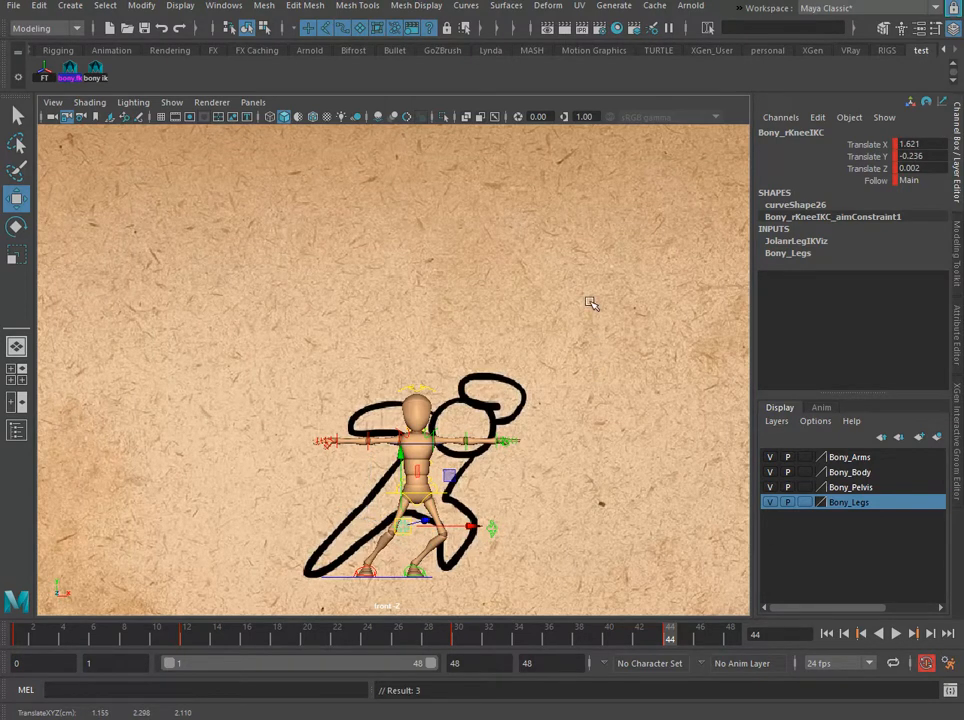
key("space")
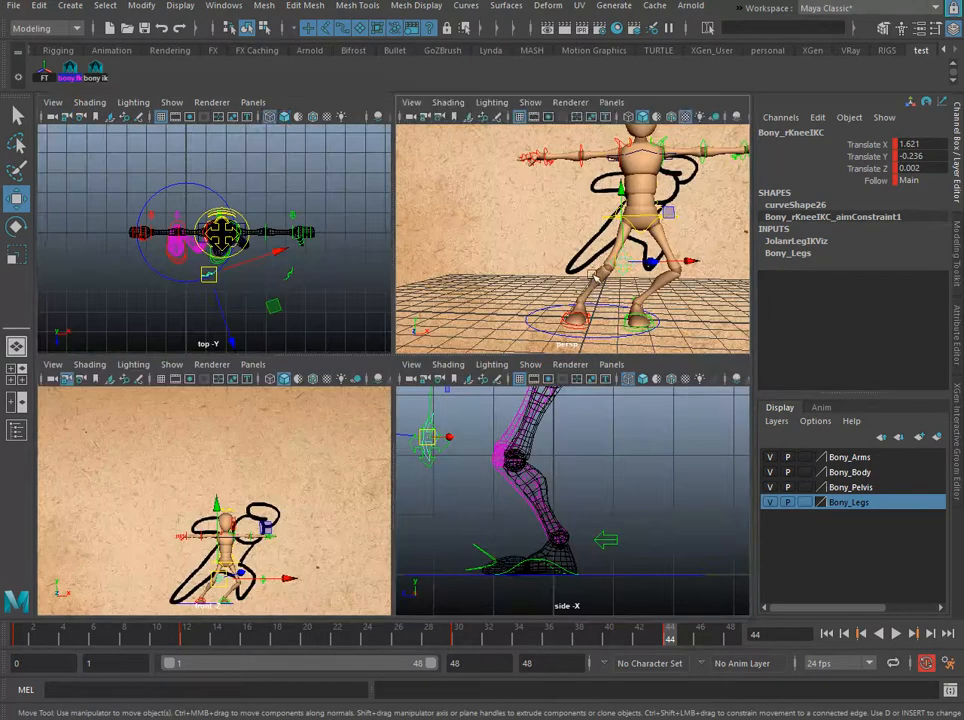
key("space")
- Try to rotate the main hip control in the perspective view
left_click(556, 346)
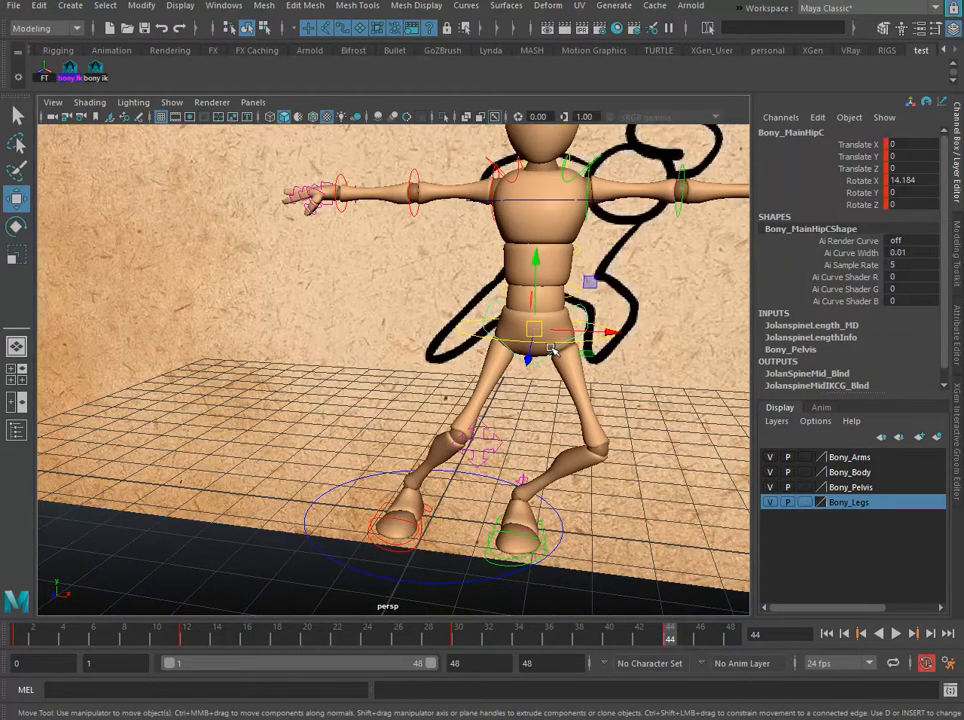
key("e")
left_click_drag(610, 346, 594, 356)
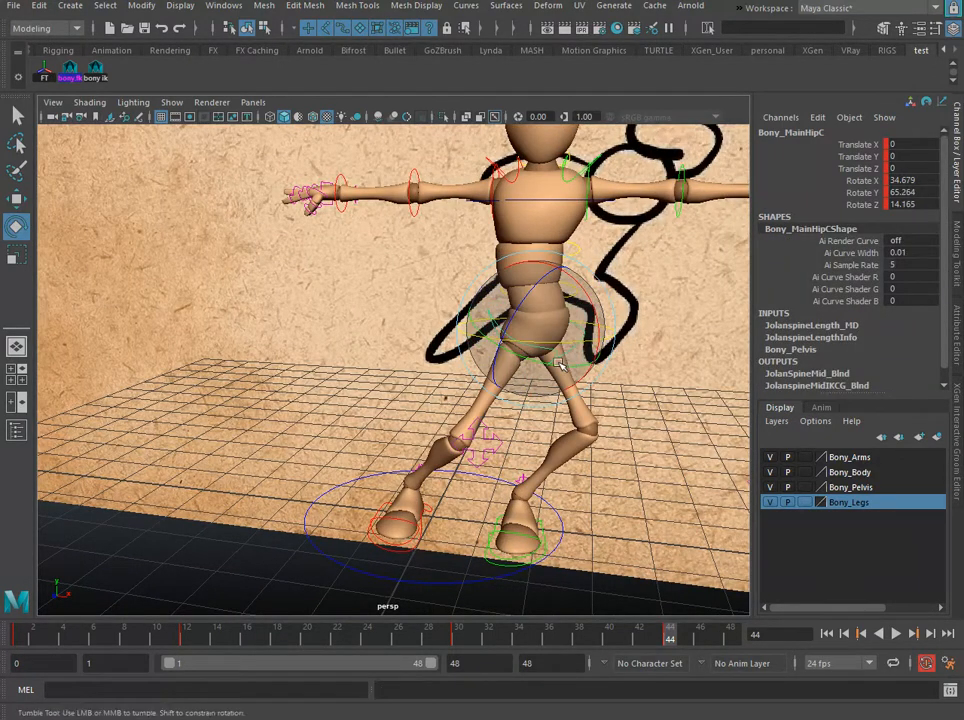
key("ctrl+z")
key("ctrl+z")
left_click(665, 372)
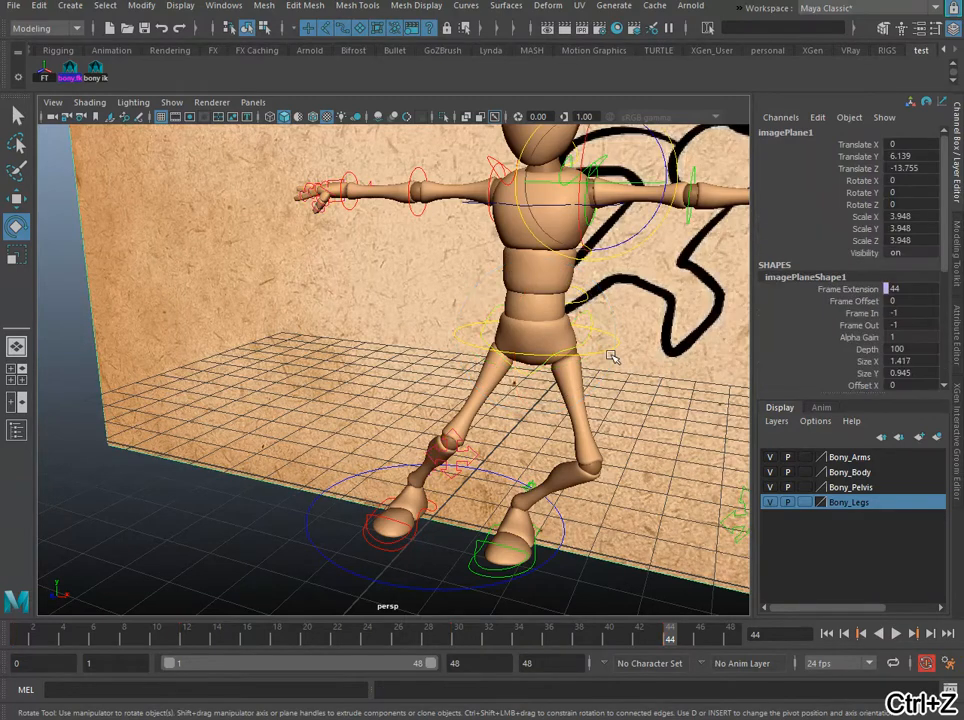
- Rotate the root control about Y to about 75 degrees to turn the body sideways like the drawing
left_click(574, 365)
left_click_drag(547, 357, 560, 316)
key("ctrl+z")
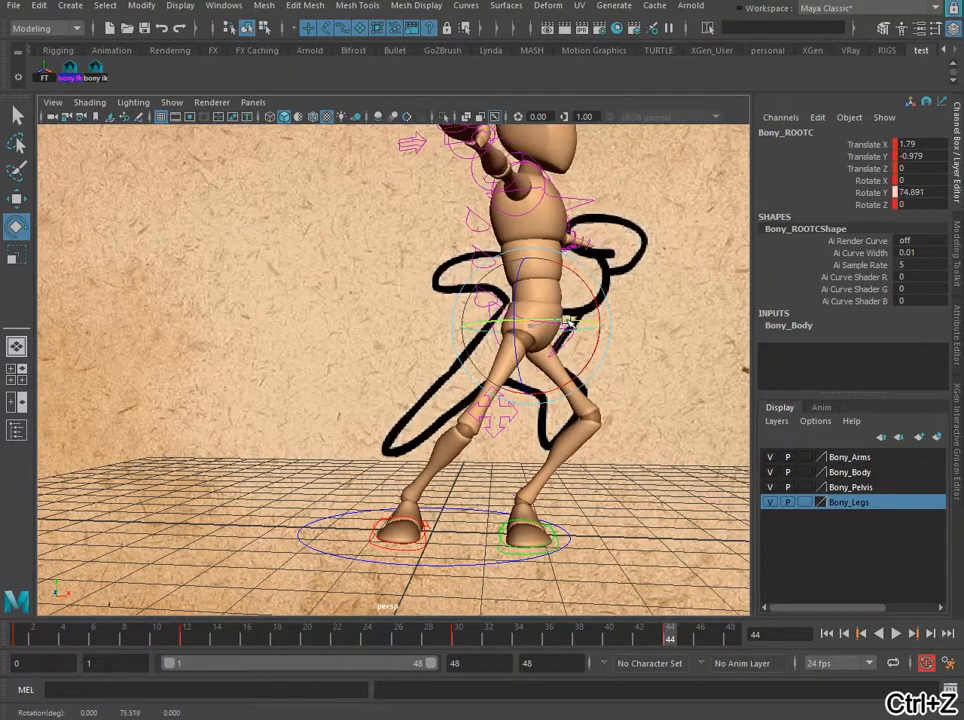
key("ctrl+z")
left_click(427, 192)
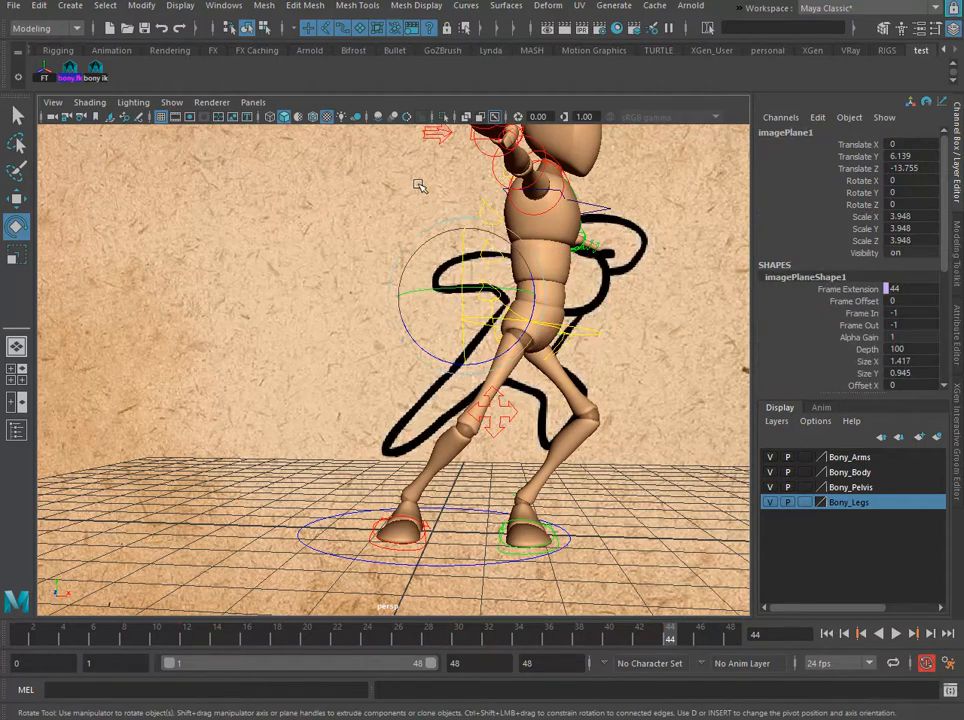
- Rotate the spine control on the character's back to bend the torso forward
left_click(478, 297)
mouse_move(598, 310)
left_mouse_down()
mouse_move(594, 334)
mouse_move(624, 338)
mouse_move(540, 368)
left_mouse_up()
scroll(547, 361, "down", 4)
scroll(550, 364, "up", 2)
left_click(586, 350)
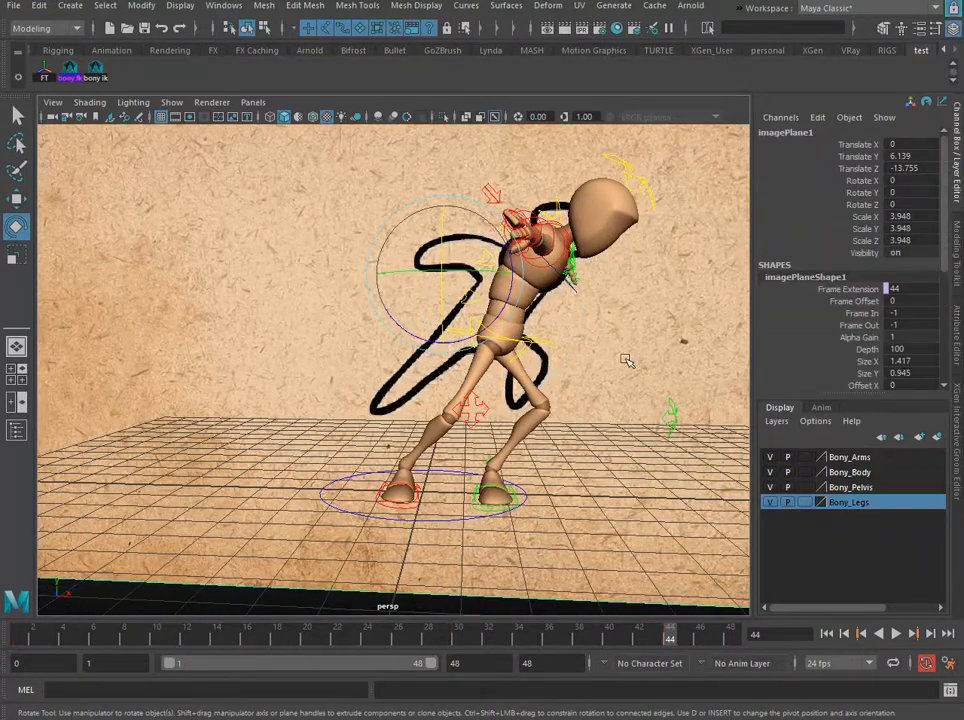
- Adjust the root control to about 7.2 in Rotate X and 76.8 in Rotate Y, and move it to about 1.42, -1.05, 0.05
left_click(508, 322)
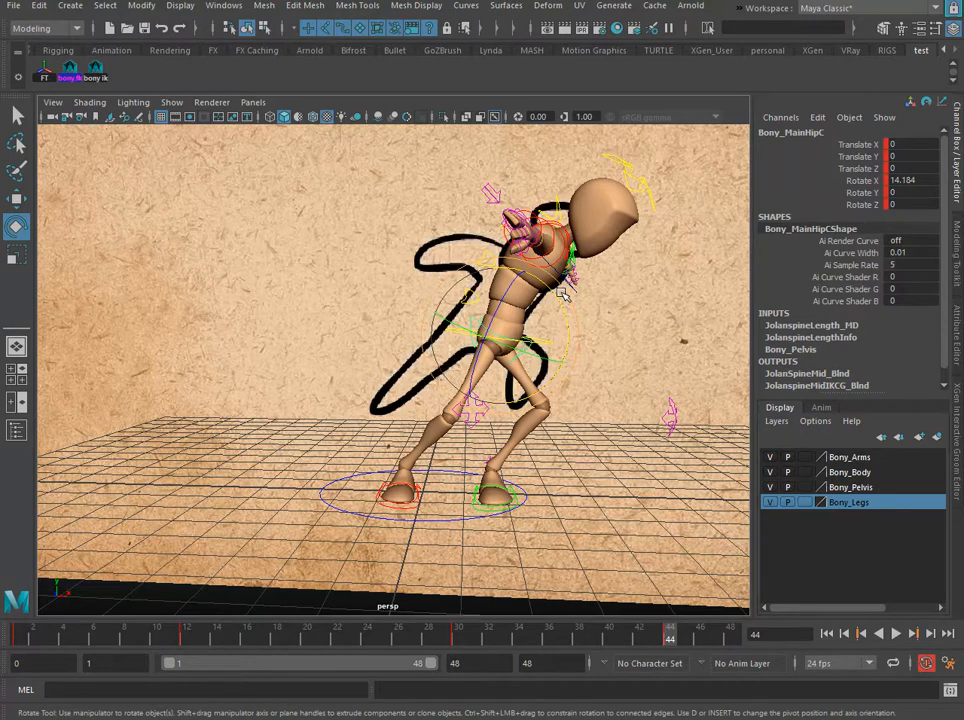
scroll(545, 308, "up", 3)
left_click_drag(594, 301, 489, 466)
key("w")
left_click(646, 320)
left_click(570, 314)
scroll(560, 340, "down", 5)
scroll(576, 425, "up", 5)
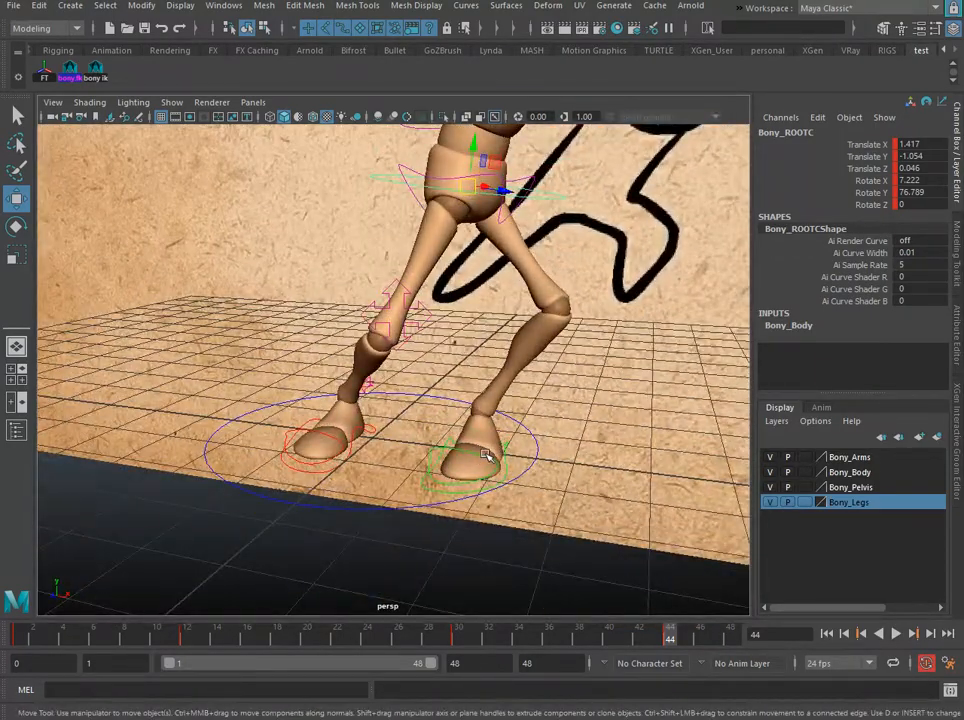
- Rotate the left toe IK control about Y to about 63.4 degrees so the foot faces the body's direction
left_click(490, 464)
key("r")
key("e")
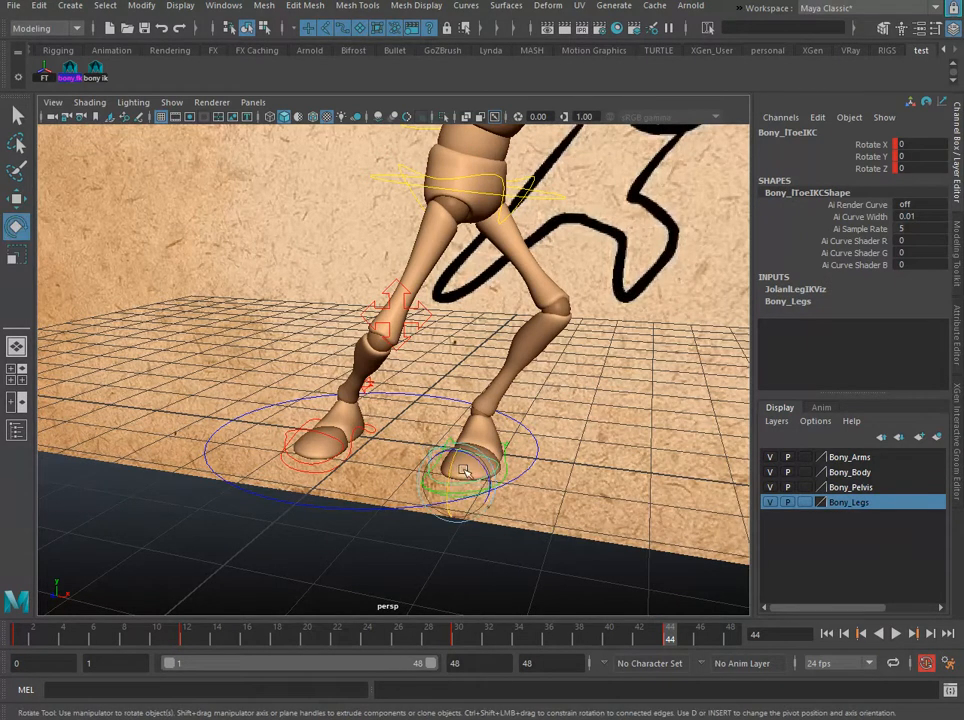
left_click_drag(470, 512, 540, 513)
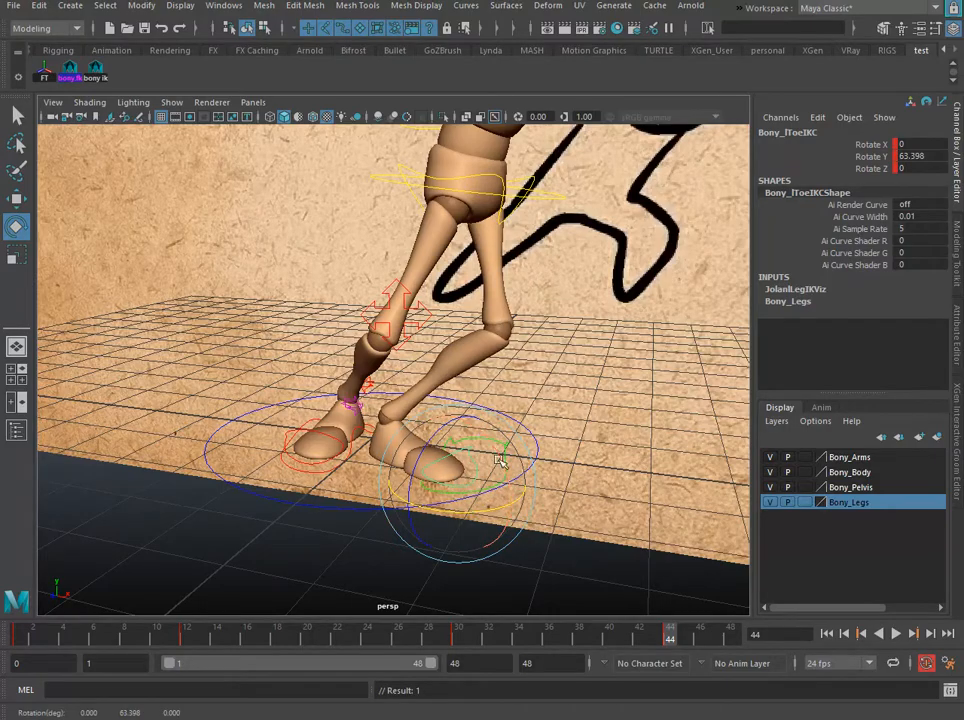
- Move the root control to about 1.29 in X and 0.61 in Z to rebalance the body over the feet
left_click_drag(525, 495, 461, 256, "alt")
left_click(464, 256)
key("w")
scroll(415, 273, "down", 5)
scroll(415, 274, "up", 5)
left_click_drag(420, 290, 510, 335, "alt")
scroll(400, 390, "up", 5)
left_click_drag(362, 408, 408, 418, "alt")
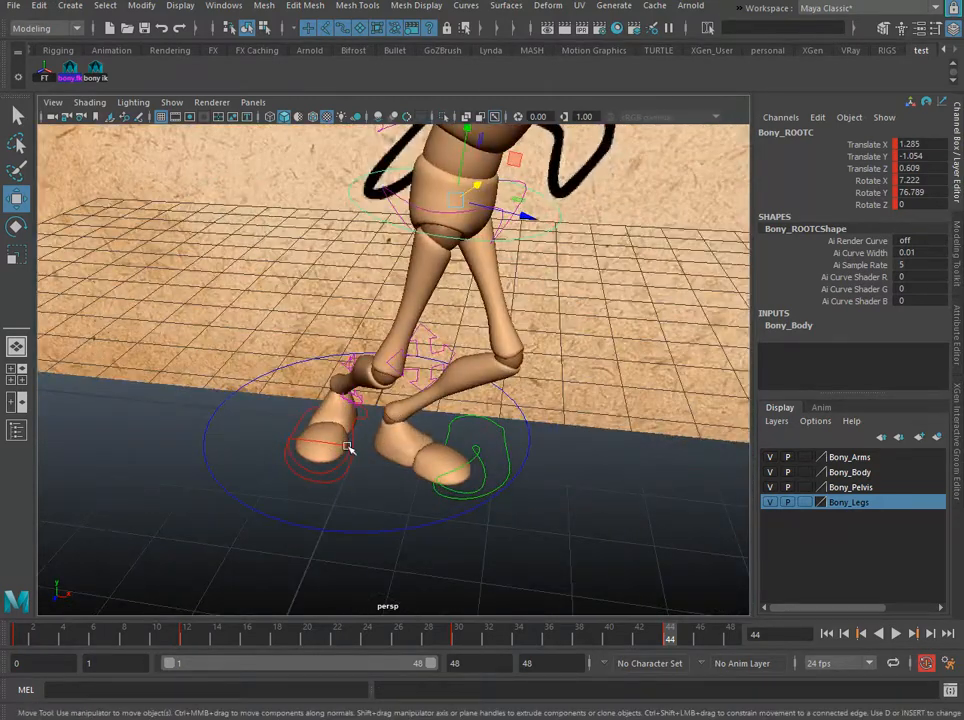
- Rotate the right toe IK control to about -66.8 degrees in Y and compare the pose with the frames leading to 44
left_click(337, 447)
key("e")
left_click_drag(338, 502, 337, 511)
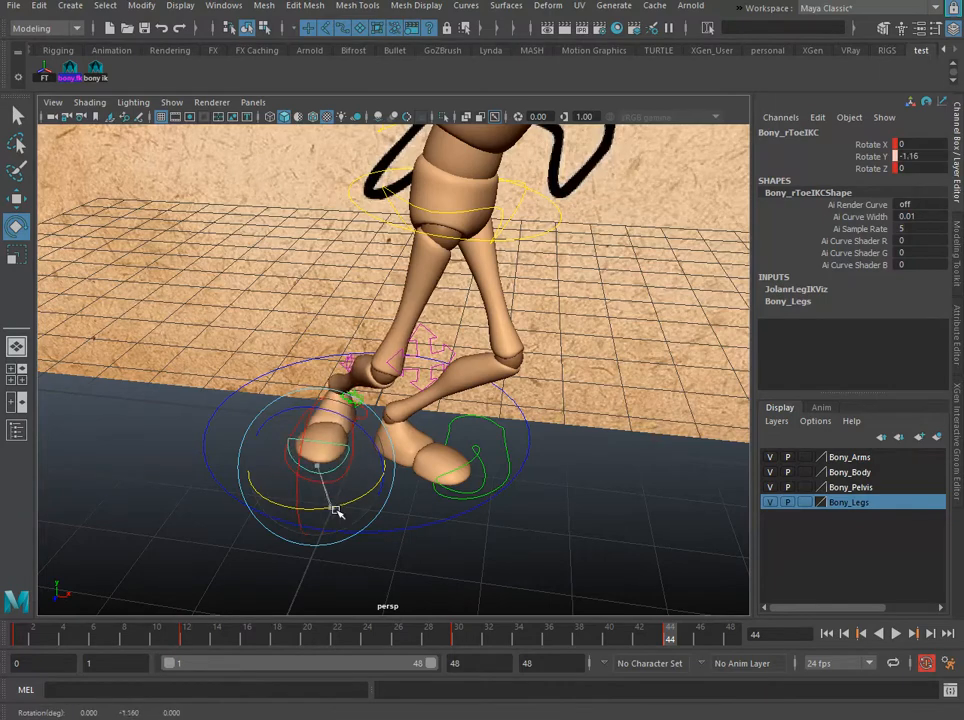
left_click_drag(398, 478, 458, 446, "alt")
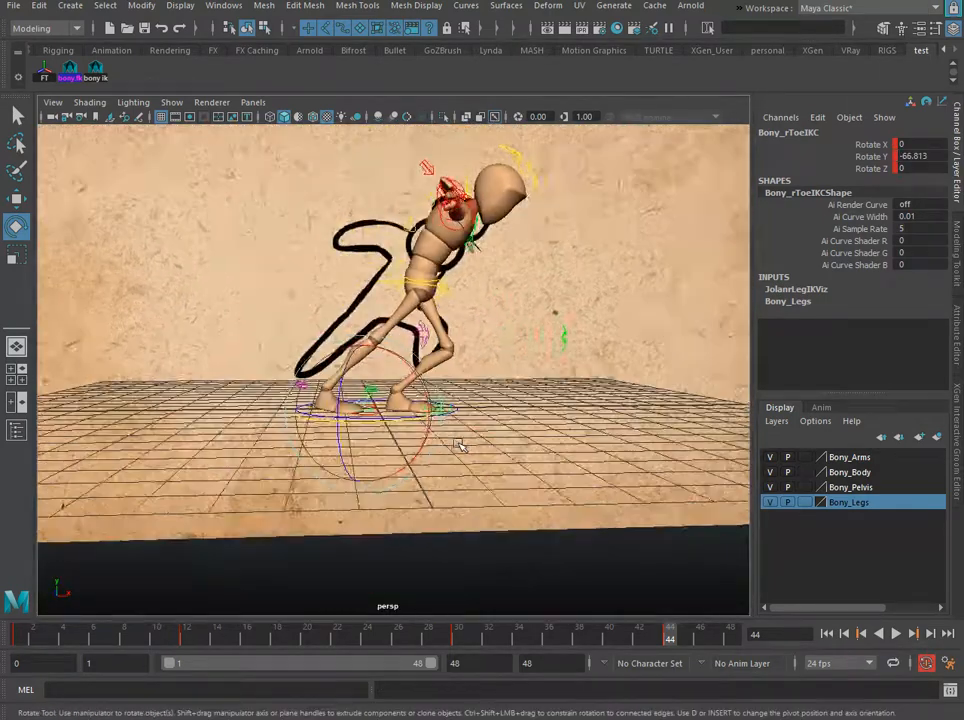
scroll(456, 448, "up", 3)
left_click_drag(491, 634, 660, 642)
right_click_drag(327, 381, 439, 508, "alt")
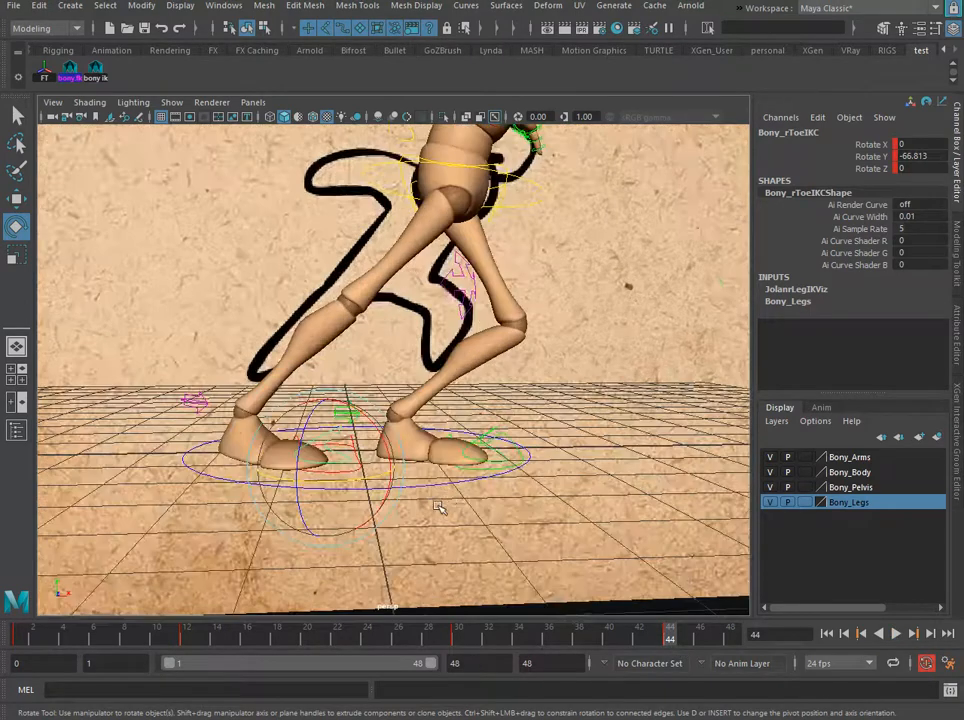
- Move the right knee IK control to about X 1.84, Y -0.91, Z -0.25 to aim the rear knee forward
left_click_drag(439, 508, 370, 540, "alt")
left_click(400, 312)
left_click(391, 304)
key("w")
left_click_drag(440, 354, 368, 329, "alt")
left_click_drag(308, 340, 555, 345, "alt")
right_click_drag(555, 345, 471, 290, "alt")
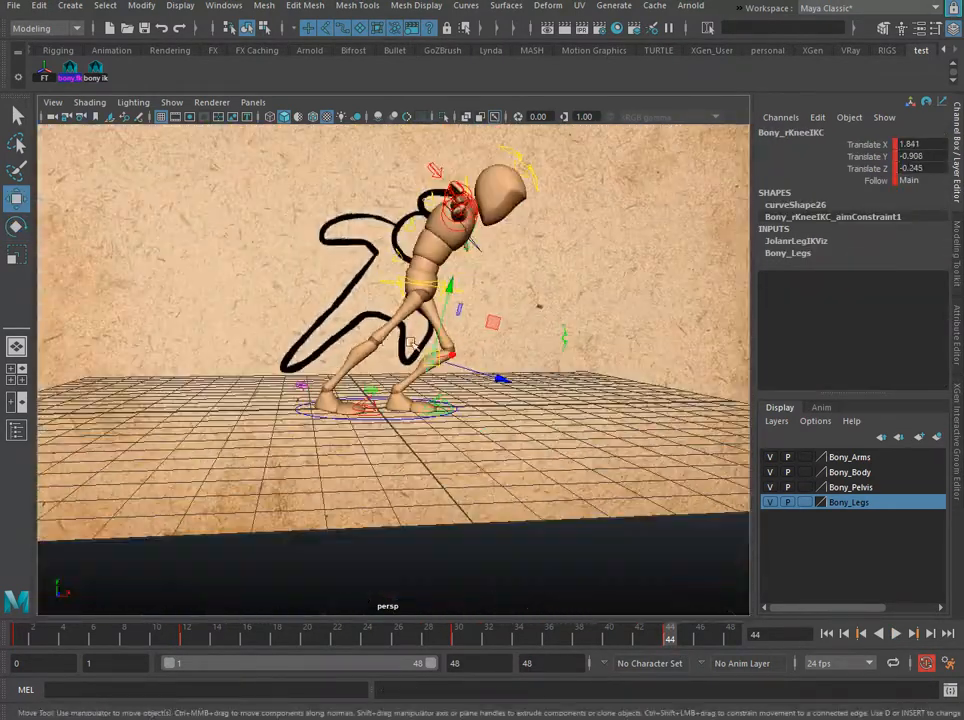
- Reposition the root control to about X 0.93, Y -1.19, Z 0.57, matching it to the drawing in the front view
left_click(461, 291)
left_click_drag(424, 288, 401, 300)
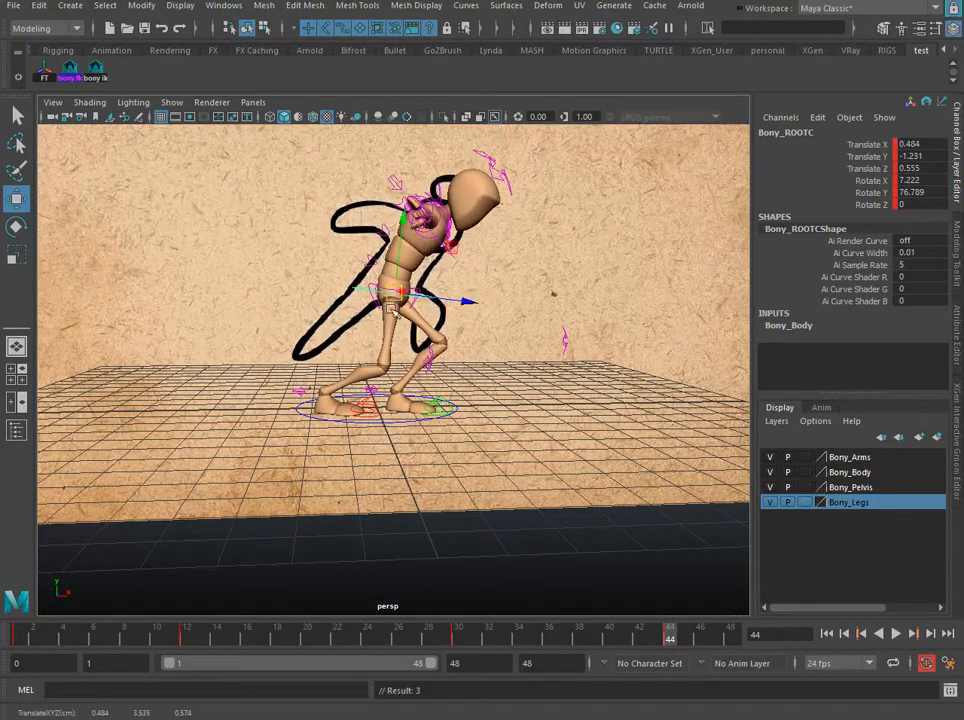
right_click_drag(398, 305, 404, 344, "alt")
middle_click_drag(404, 344, 428, 441, "alt")
left_click_drag(422, 355, 431, 356)
key("space")
key("space")
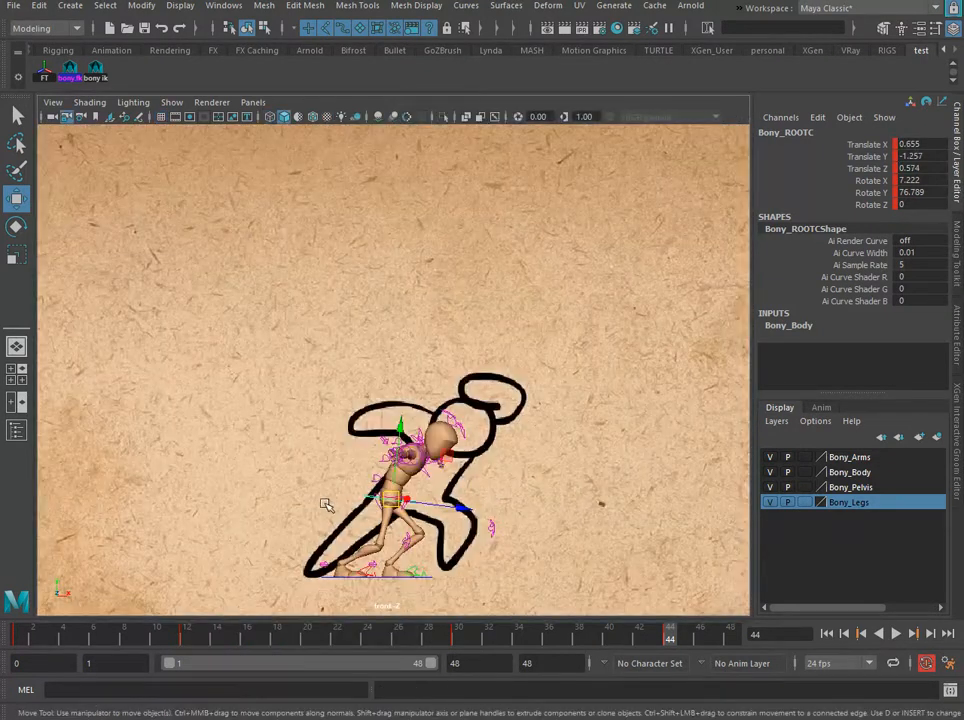
mouse_move(398, 500)
left_mouse_down()
mouse_move(412, 500)
mouse_move(400, 500)
left_mouse_up()
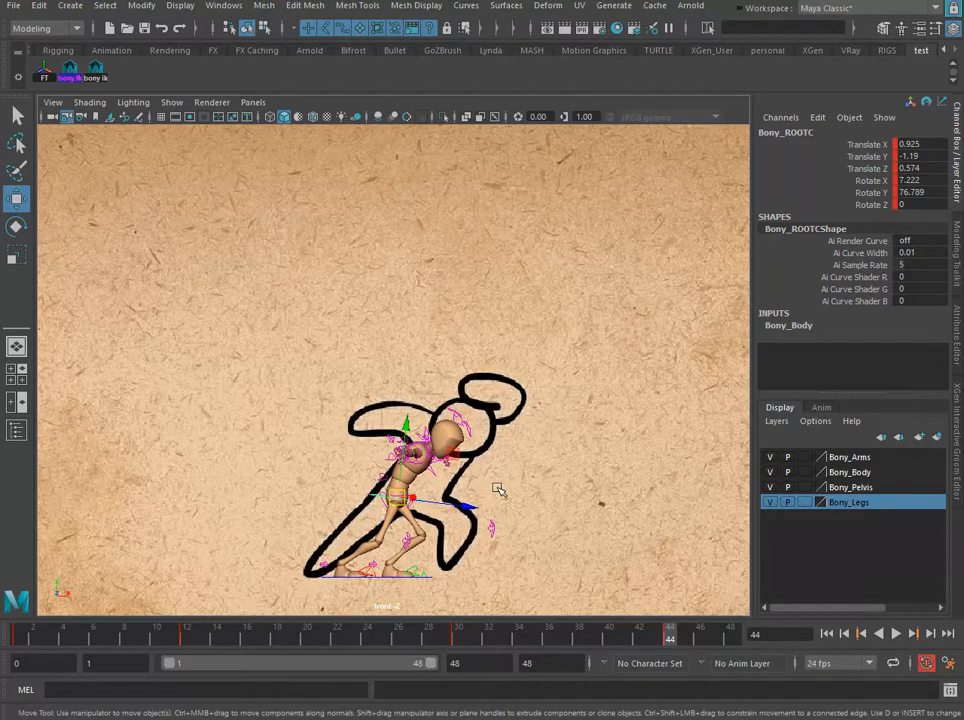
- Reset the right toe IK control's Y rotation to 0 in the perspective view
key("space")
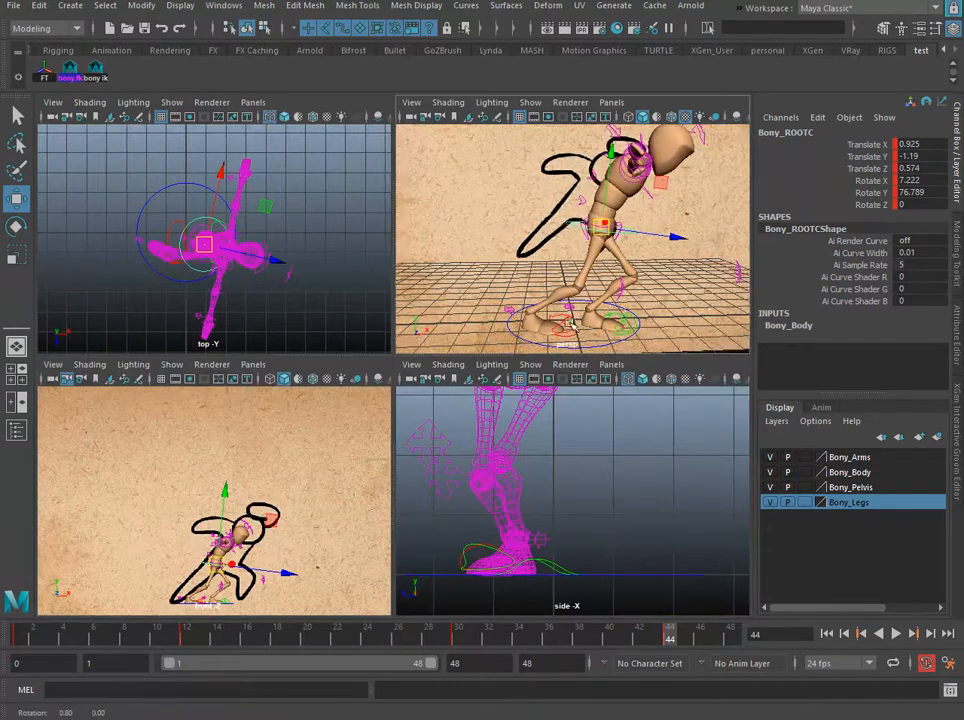
key("space")
middle_click_drag(558, 237, 560, 231, "alt")
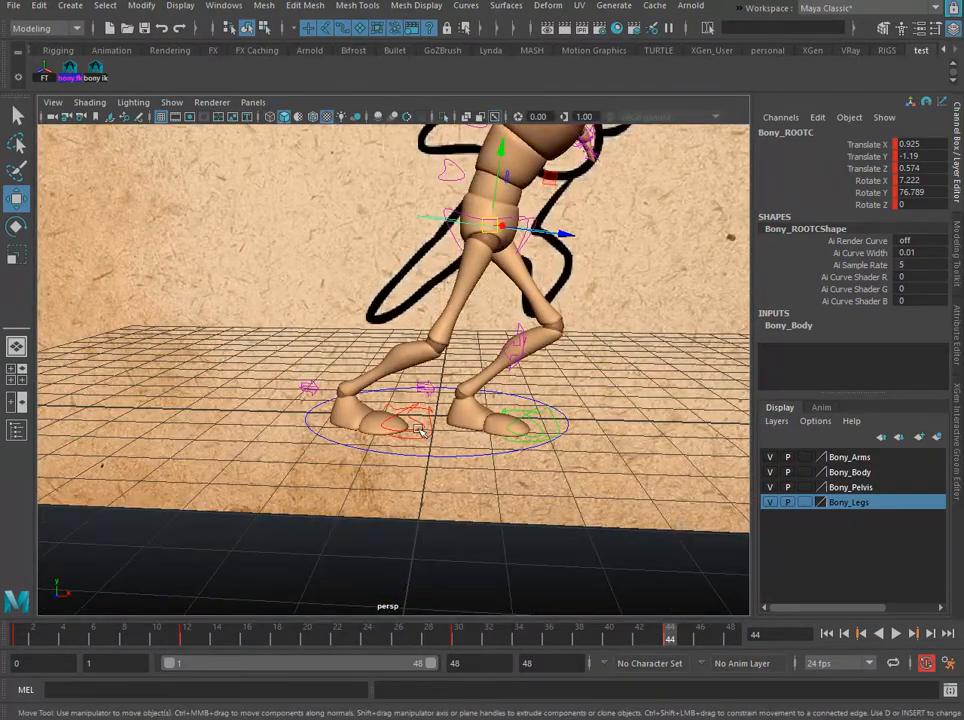
left_click(419, 430)
key("e")
left_click_drag(430, 454, 396, 481)
key("ctrl+z")
scroll(590, 410, "up", 2)
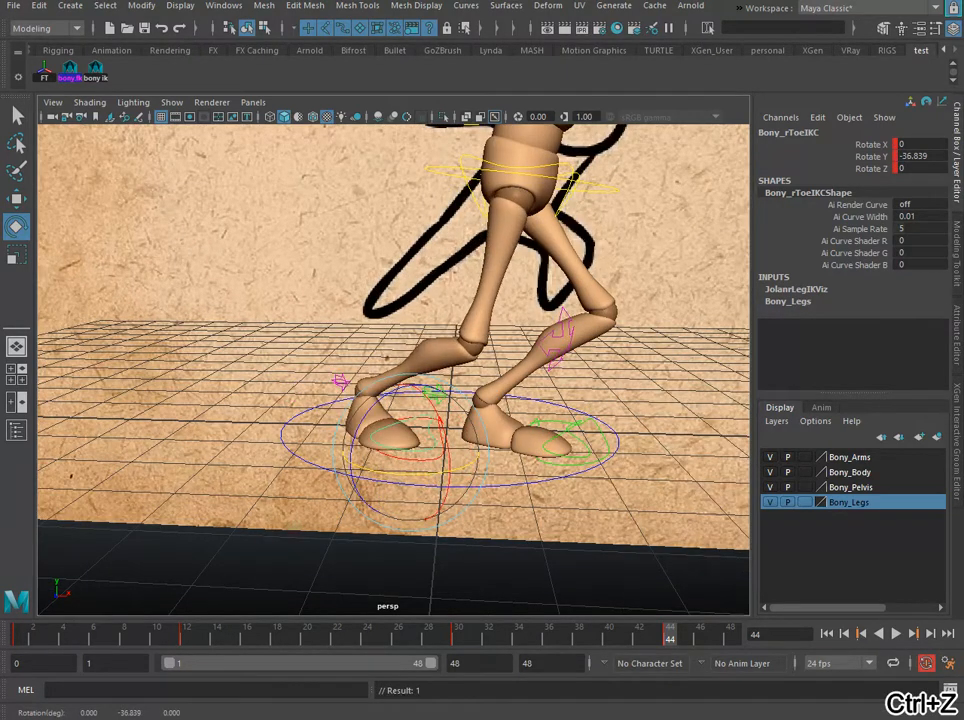
scroll(551, 530, "up", 3)
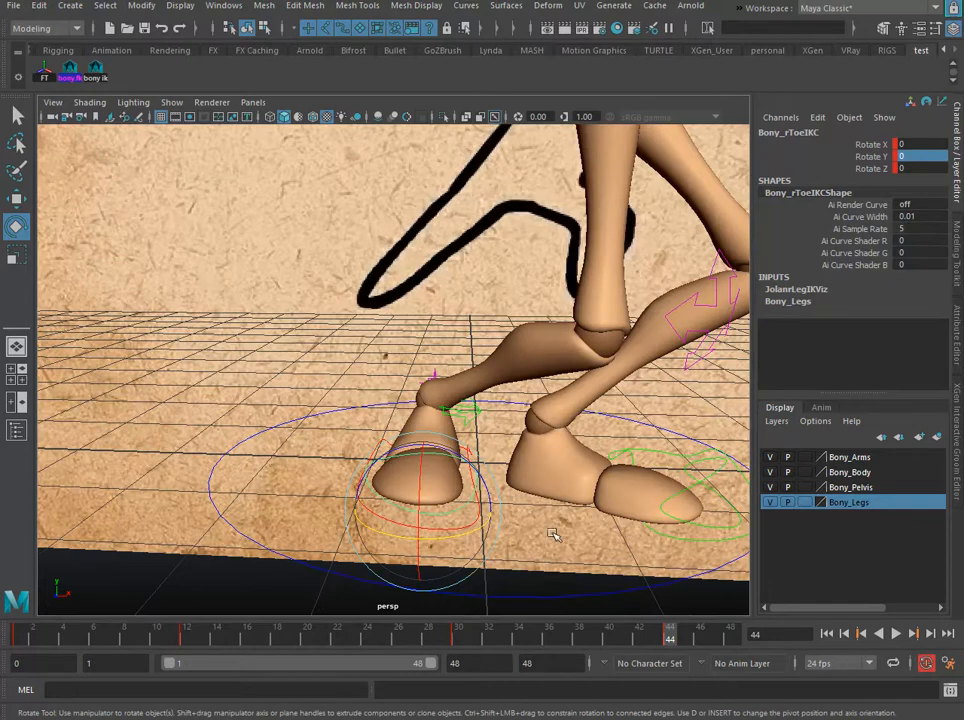
- Try rotating the right foot IK control to about -7.7 degrees in Y
left_click(490, 518)
left_click(477, 524)
left_click_drag(450, 423, 475, 420)
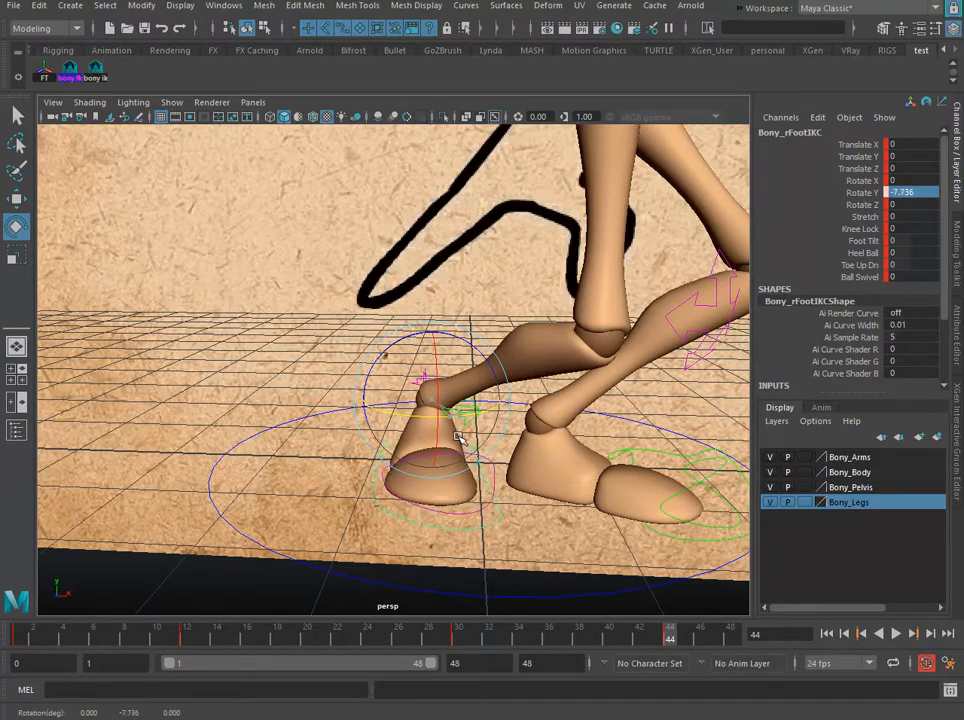
- Move the right knee IK control to about X 0.35, Y -0.72, Z 0.28
left_click_drag(463, 440, 384, 296, "alt")
left_click(581, 312)
left_click(585, 314)
key("w")
scroll(390, 320, "down", 4)
left_click_drag(397, 342, 431, 364, "alt")
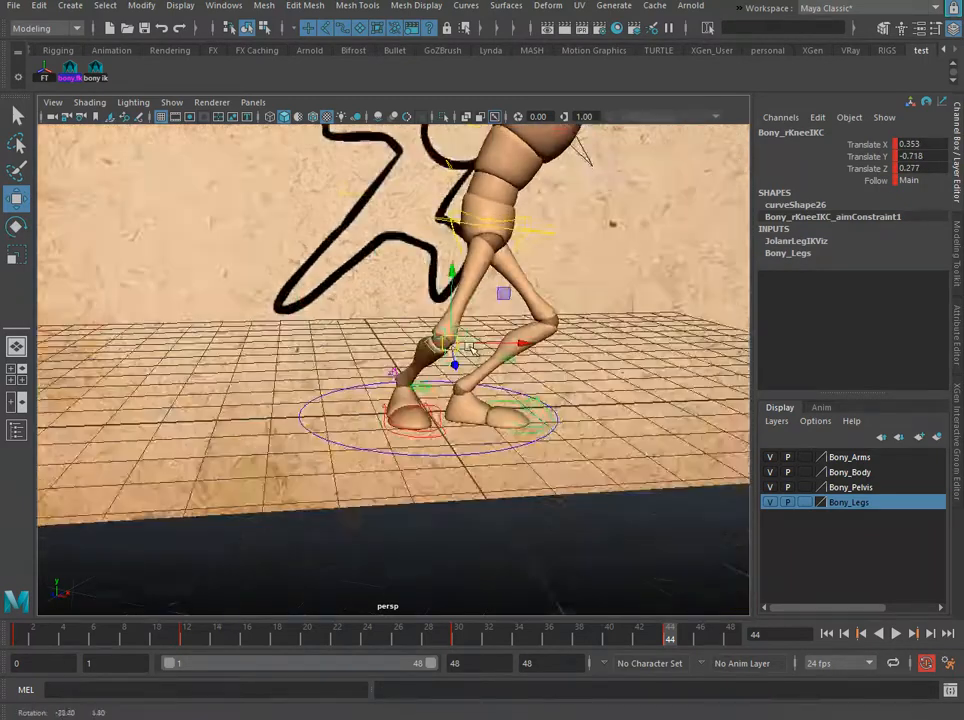
right_click_drag(431, 364, 470, 477, "alt")
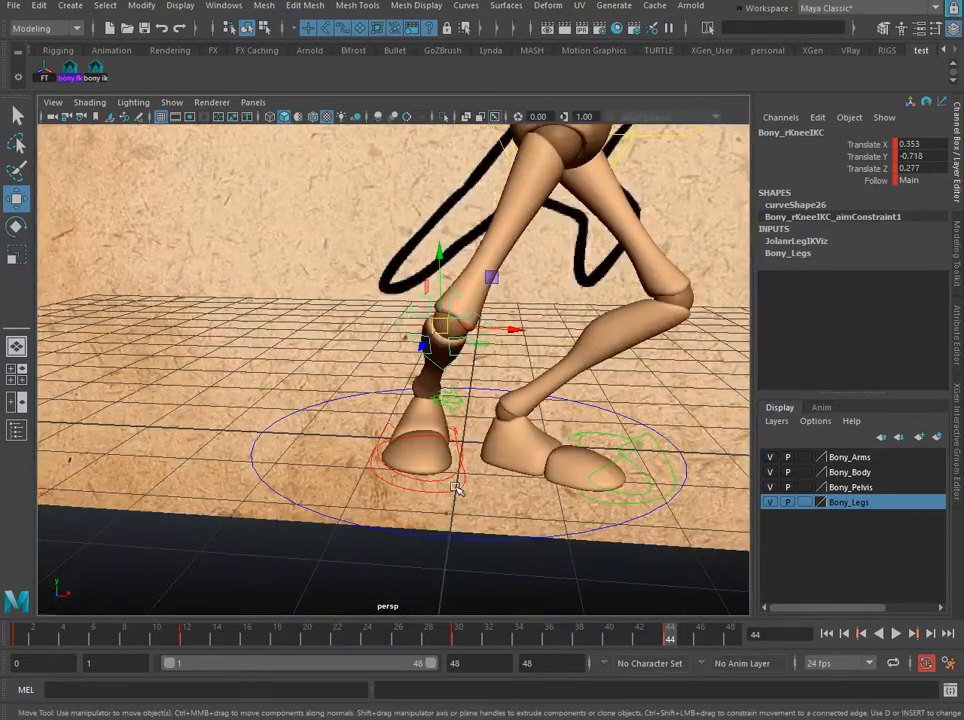
- Rotate the right toe IK control to about -56.8 degrees in Y, turning the rear foot forward
left_click(451, 482)
key("e")
left_click_drag(437, 499, 494, 507)
right_click_drag(494, 507, 436, 440, "alt")
left_click_drag(436, 440, 357, 403, "alt")
- Move the right knee IK control forward to about X 2.27, Y -0.61, Z 0.03
left_click(341, 374)
left_click_drag(346, 328, 341, 357, "alt")
left_click(395, 366)
key("w")
mouse_move(398, 344)
left_mouse_down("alt")
mouse_move(415, 411)
mouse_move(492, 358)
mouse_move(519, 329)
mouse_move(509, 321)
left_mouse_up("alt")
left_click_drag(511, 378, 465, 387, "alt")
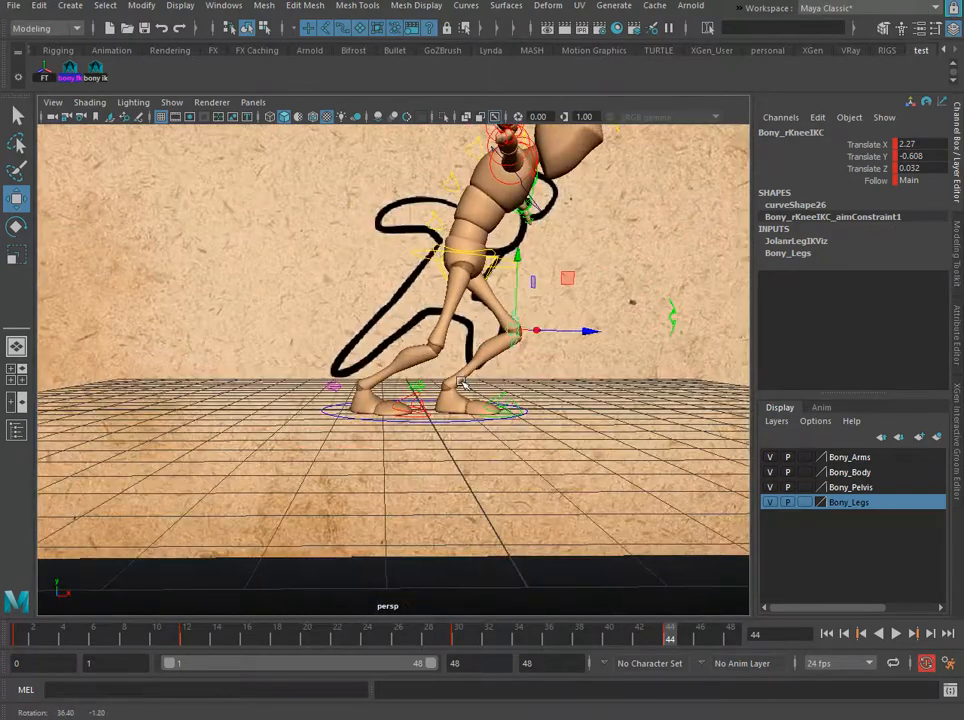
- Try rotating the right toe IK control freely to about X -12.4, Y -33.9, Z 17.4 degrees and undo that rotation
right_click_drag(465, 387, 467, 434, "alt")
left_click_drag(466, 433, 415, 470, "alt")
left_click(445, 460)
key("e")
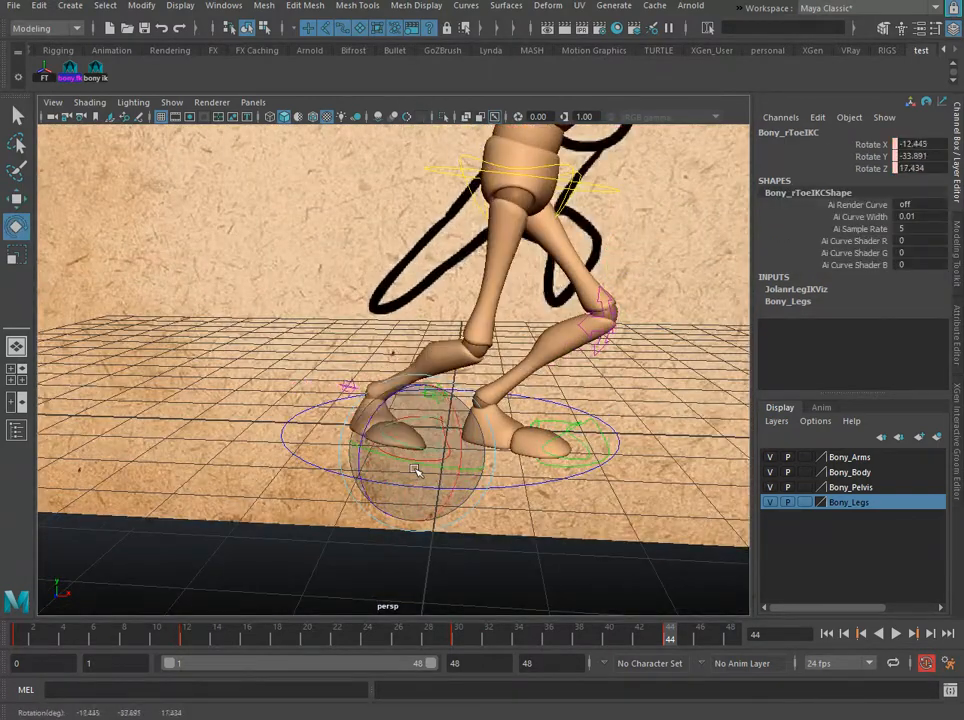
key("ctrl+z")
key("ctrl+z")
key("ctrl+z")
key("ctrl+z")
key("ctrl+z")
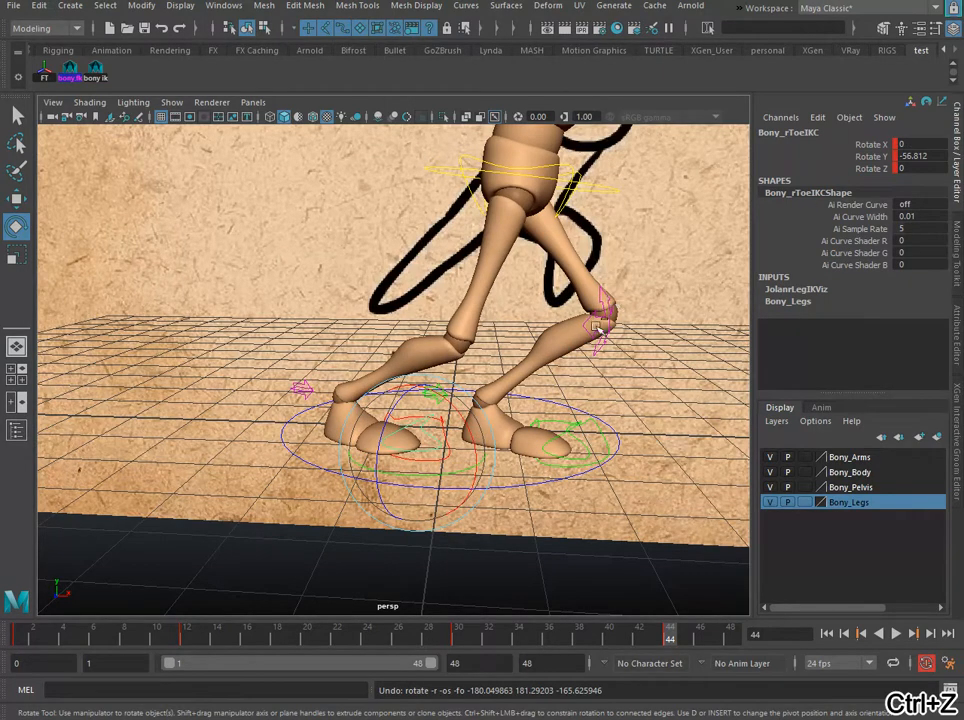
key("ctrl+z")
key("ctrl+z")
key("ctrl+z")
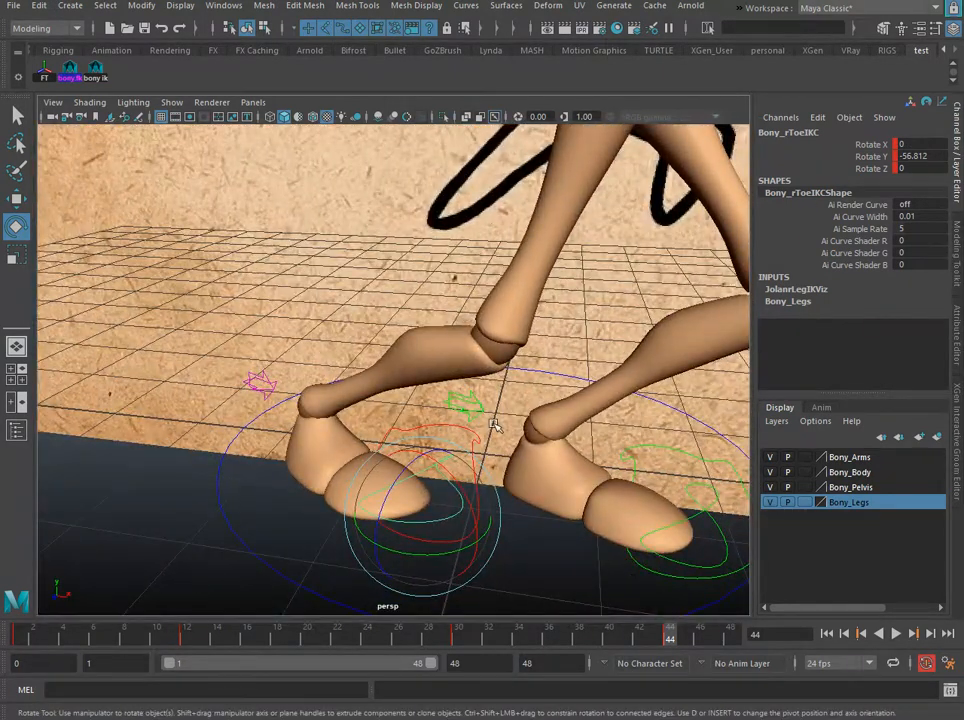
- Select the right foot and right toe IK controls together and set their Y rotation to 0
left_click(490, 425)
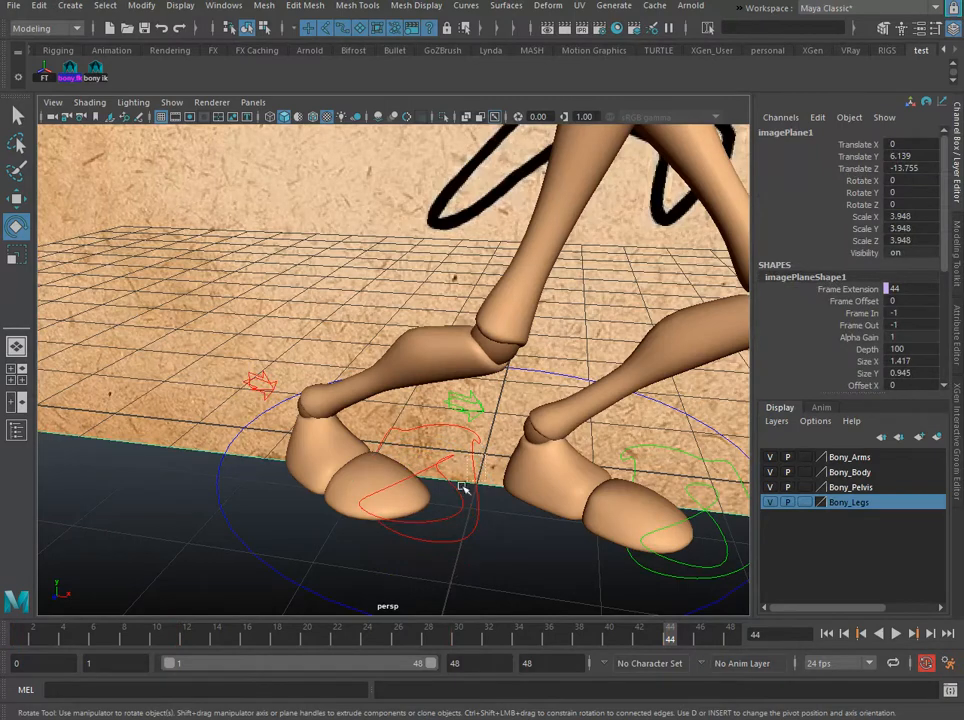
left_click_drag(444, 506, 487, 467)
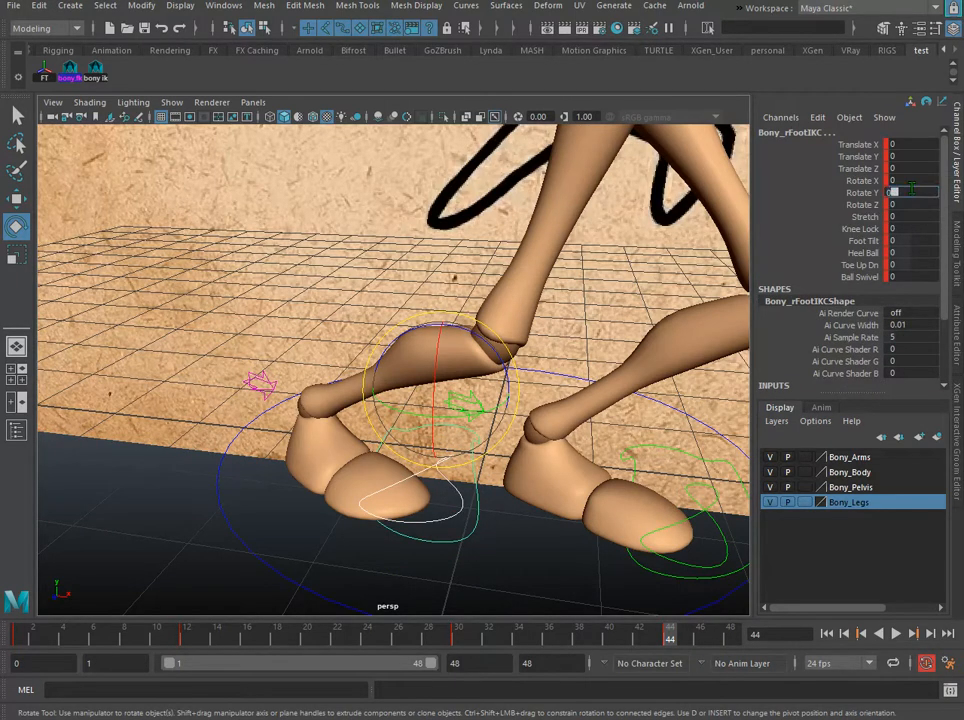
key("Return")
scroll(549, 413, "down", 5)
scroll(490, 407, "up", 5)
- Reset the right knee IK control's X, Y and Z translation to 0
left_click_drag(470, 338, 590, 272, "alt")
key("w")
scroll(356, 362, "down", 3)
left_click(590, 272)
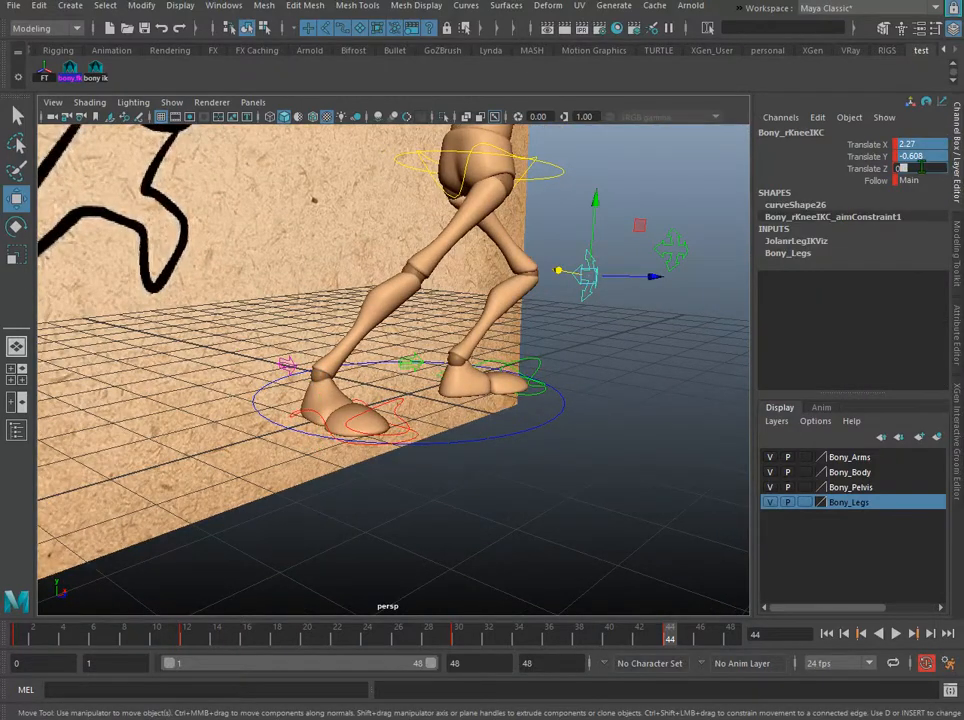
key("bracketleft")
key("bracketleft")
key("bracketleft")
key("bracketleft")
- Place the right foot further back and rotate the right toe IK control to about -29.9 degrees in Y
left_click_drag(440, 267, 512, 311)
left_click_drag(512, 311, 369, 327, "alt")
left_click_drag(369, 327, 410, 449, "alt")
scroll(472, 326, "down", 7)
scroll(451, 331, "up", 3)
scroll(441, 398, "up", 5)
left_click(375, 403)
key("e")
scroll(400, 404, "down", 5)
left_click_drag(400, 404, 552, 246, "alt")
scroll(412, 403, "up", 4)
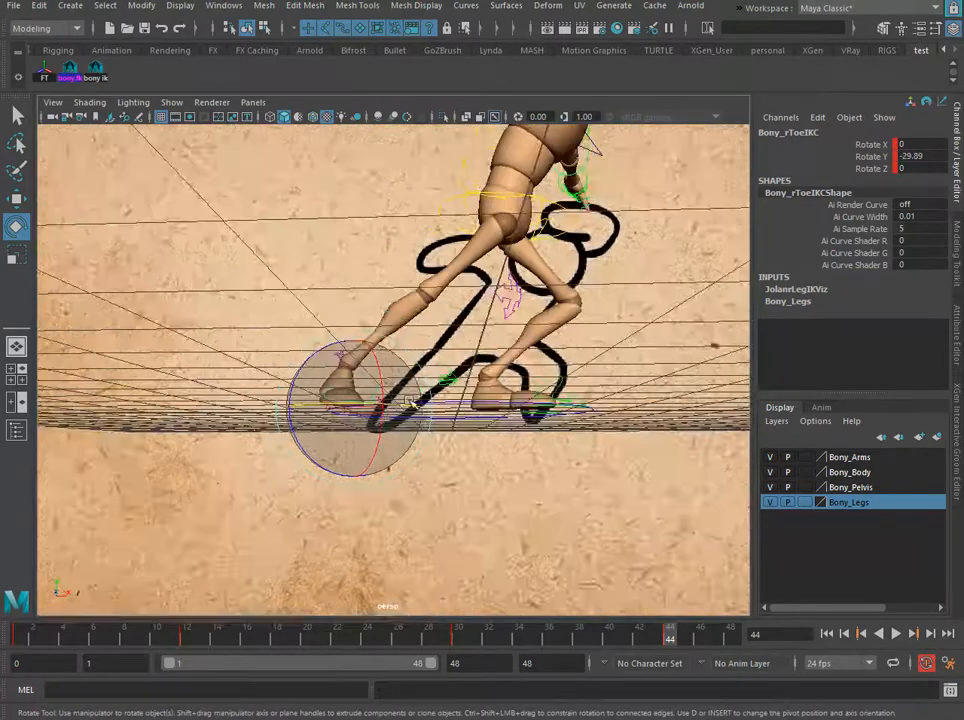
- Move the root control to about X 0.55, Y -1.7 in the front view, lowering the body toward the rear foot
left_click(568, 225)
key("space")
key("space")
key("w")
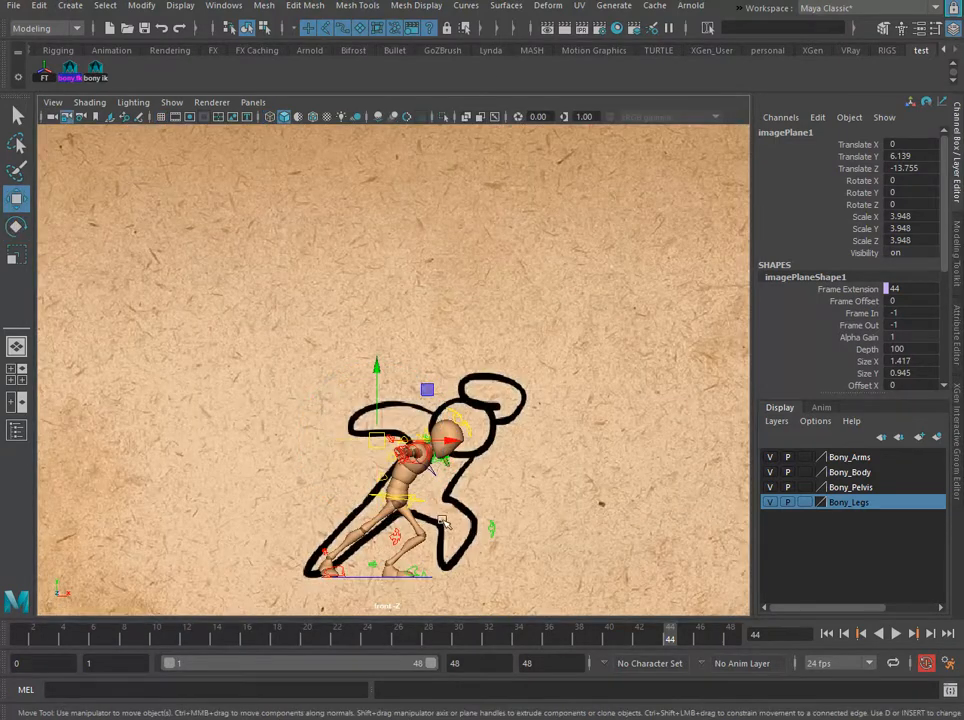
left_click_drag(398, 497, 392, 508)
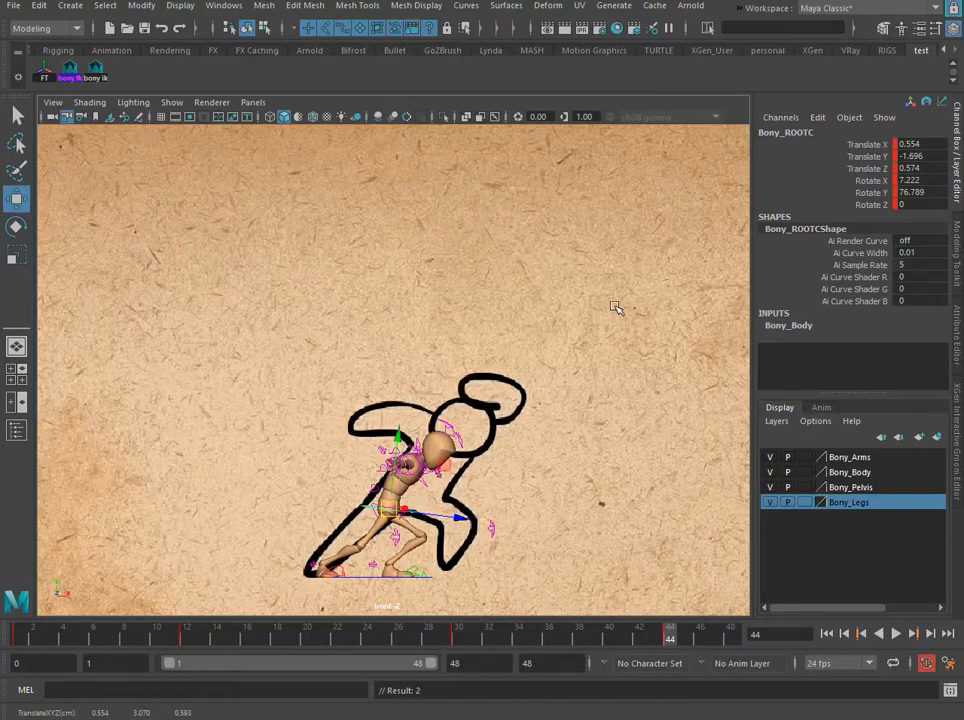
- Move the left foot IK control forward to about 2.94 in X to widen the stride
key("space")
key("space")
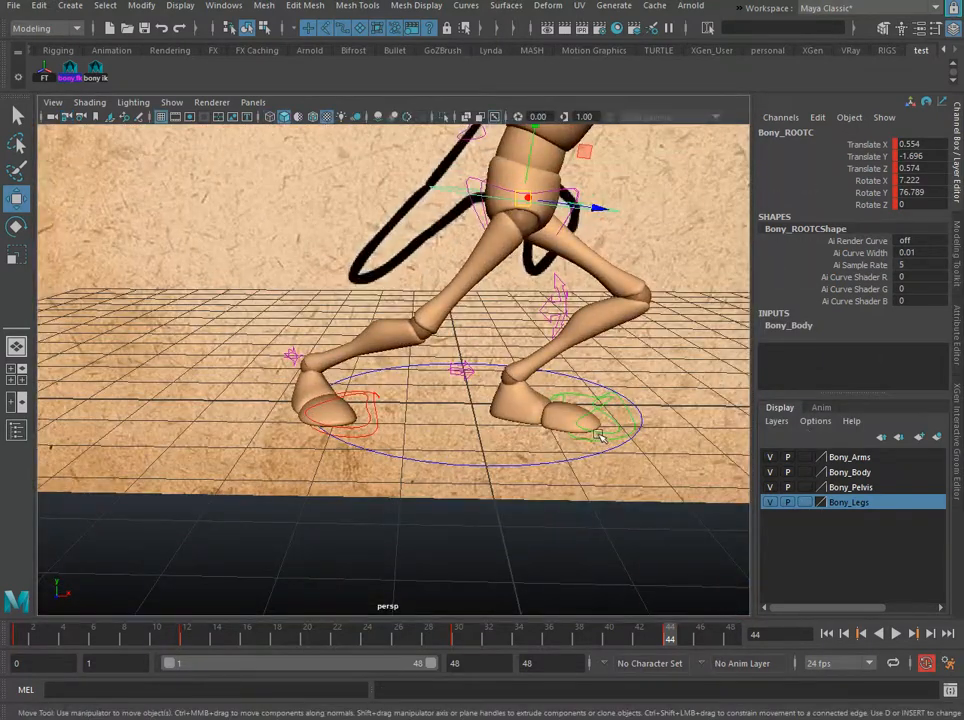
left_click(595, 441)
left_click(594, 440)
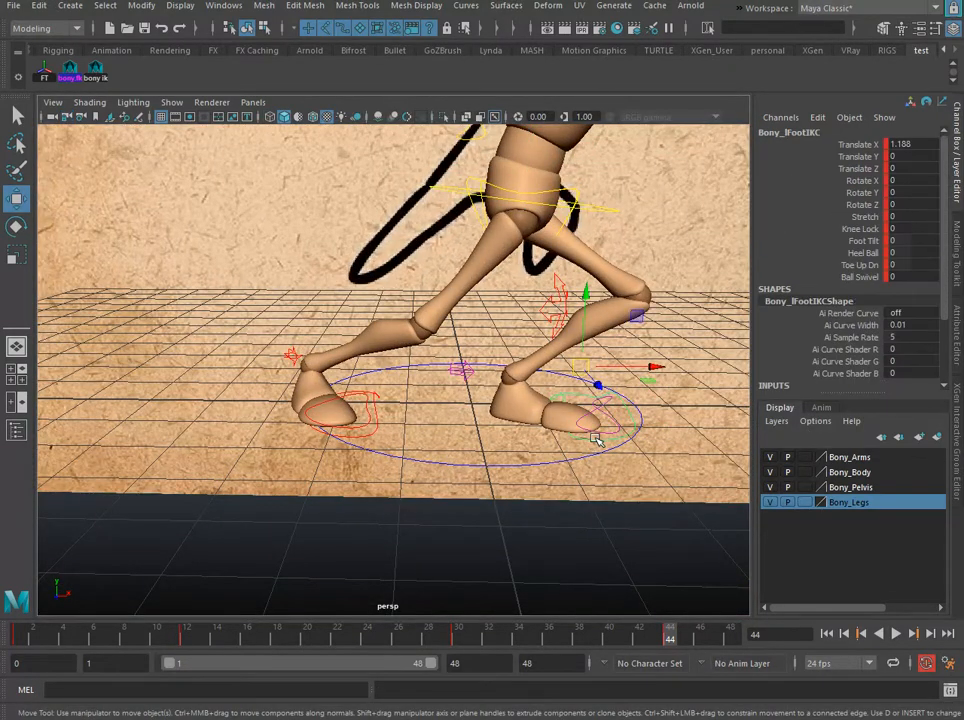
left_click_drag(645, 367, 724, 375)
scroll(598, 339, "down", 4)
left_click_drag(598, 339, 400, 350, "alt")
left_click_drag(542, 389, 561, 399)
key("ctrl+z")
key("ctrl+z")
key("ctrl+z")
key("ctrl+z")
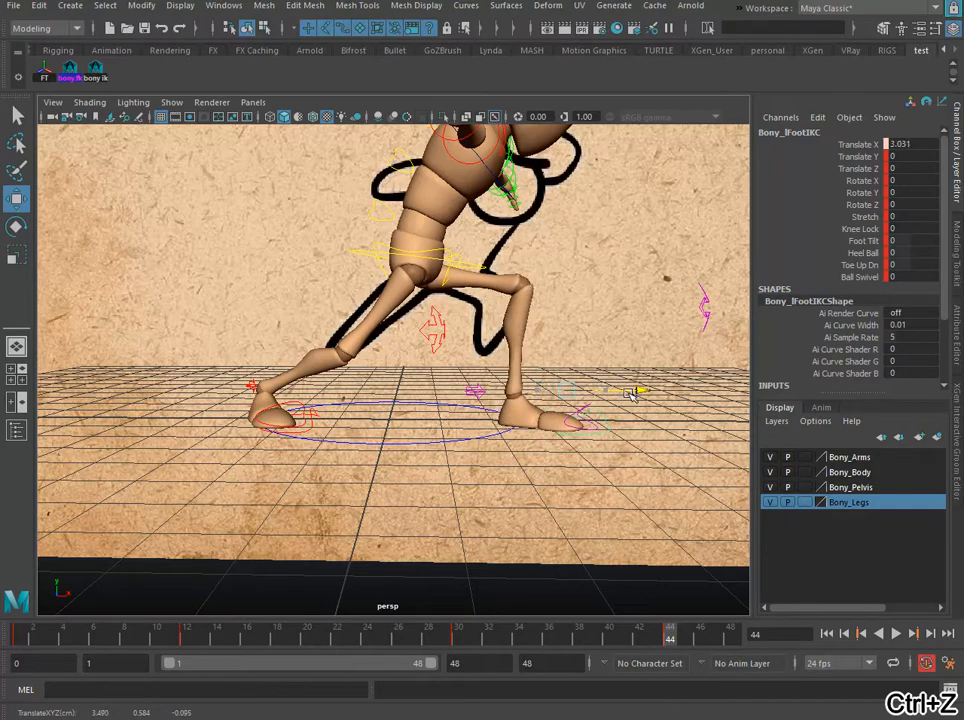
key("ctrl+z")
key("ctrl+z")
key("ctrl+z")
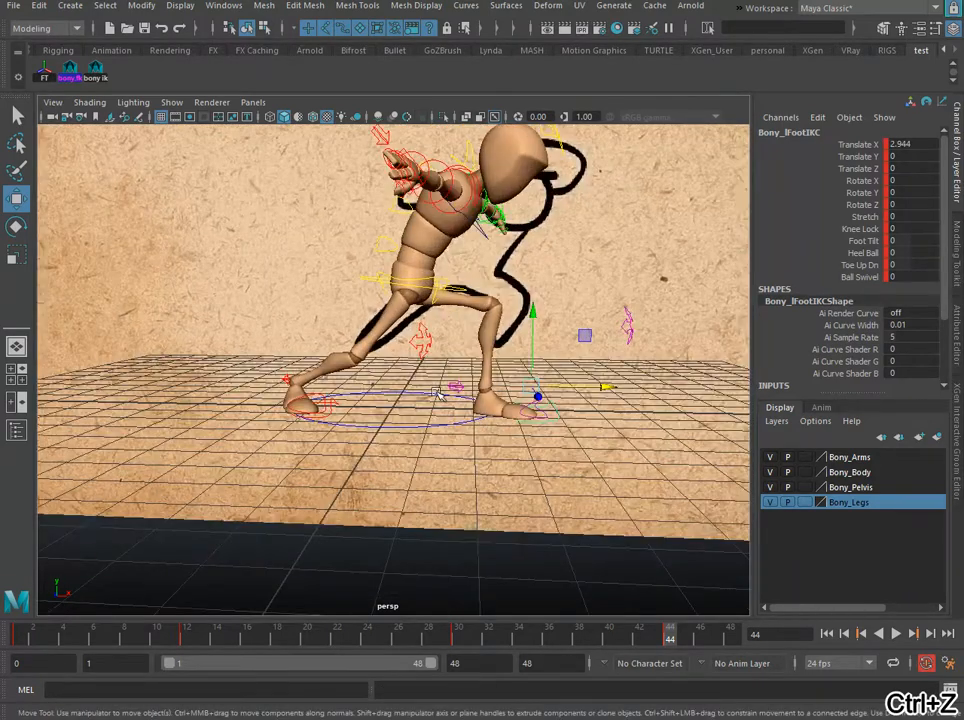
key("ctrl+z")
key("ctrl+z")
key("ctrl+z")
key("ctrl+z")
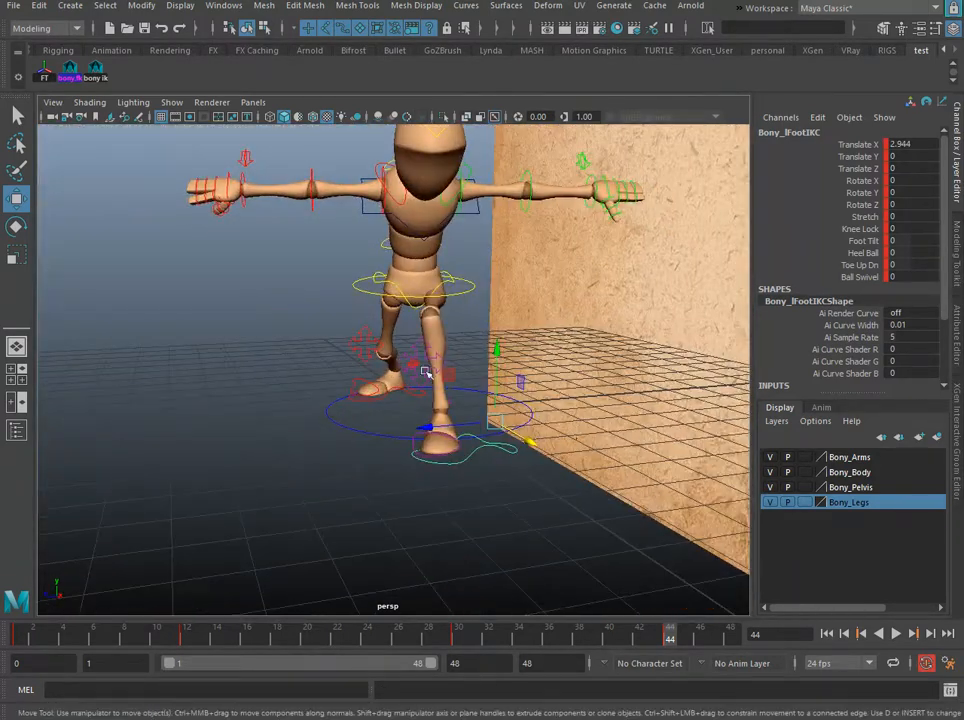
- Move the left knee IK control to about X 4.5, Y 0.21, Z -0.66 in front of the front leg
left_click(322, 269)
left_click(428, 342)
left_click_drag(446, 368, 448, 311)
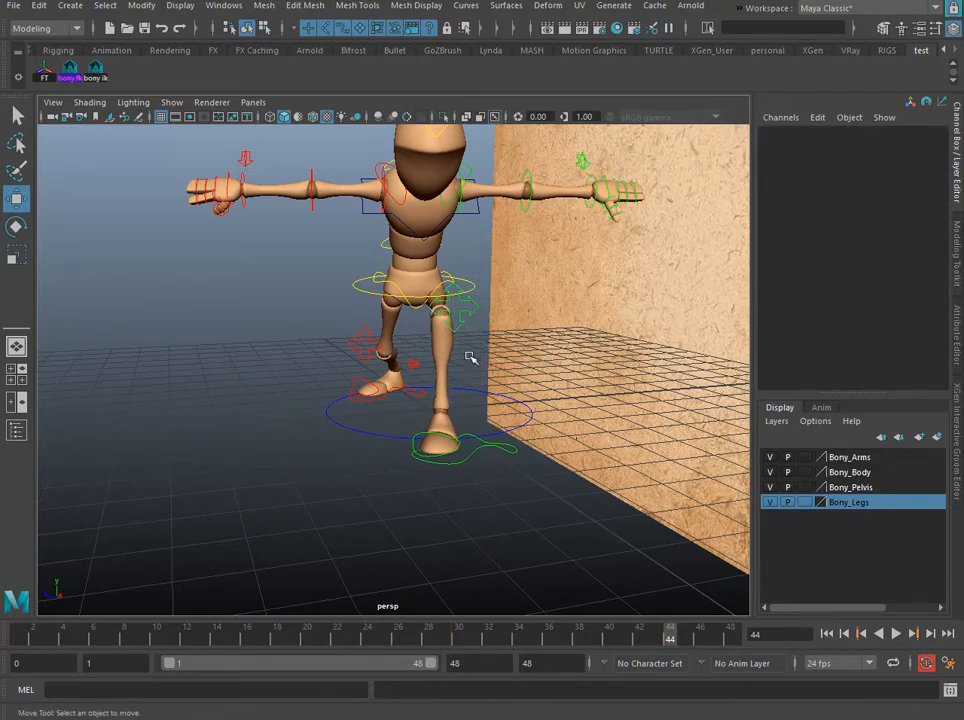
left_click(475, 383)
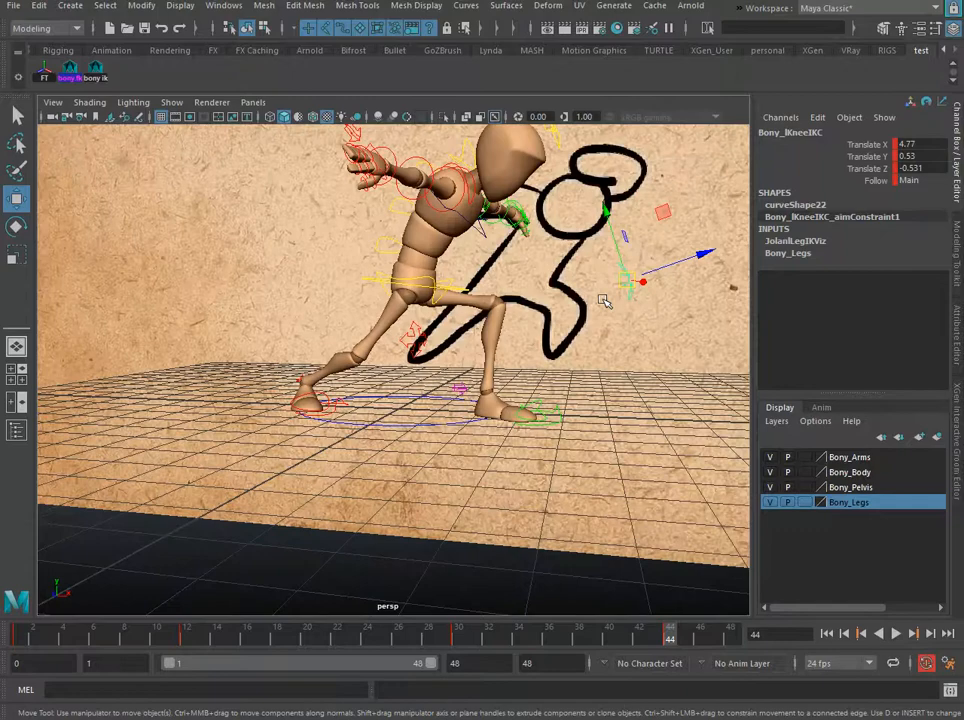
left_click_drag(625, 285, 628, 298)
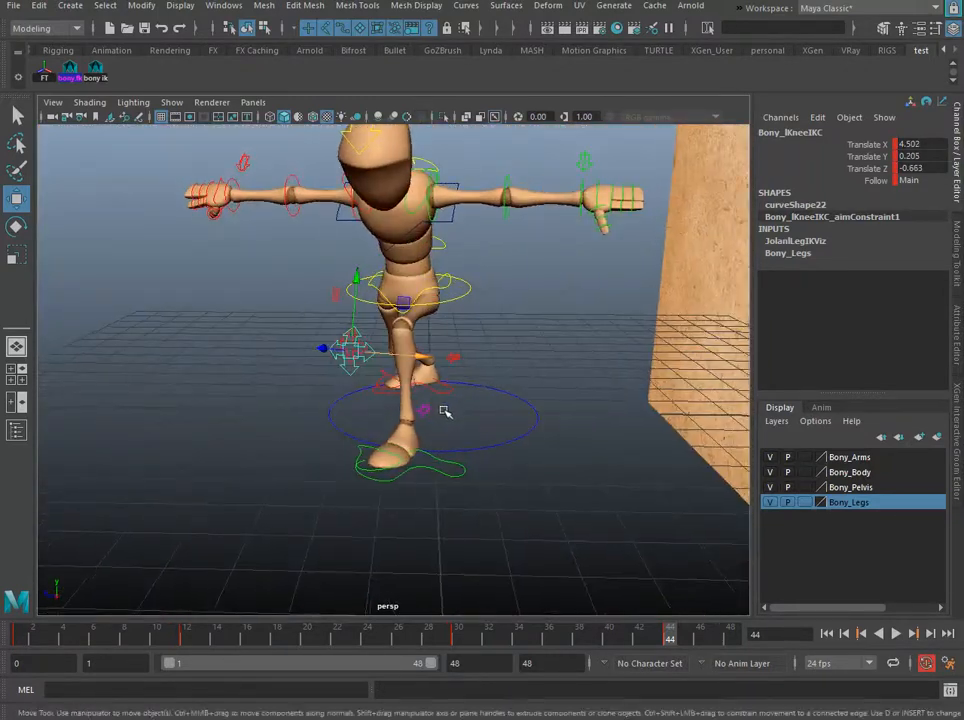
- Rotate the left toe IK control to about 76.9 degrees in Y and move the left foot IK control to about -0.53 in Z
left_click(381, 452)
key("e")
left_click_drag(398, 497, 411, 501)
key("w")
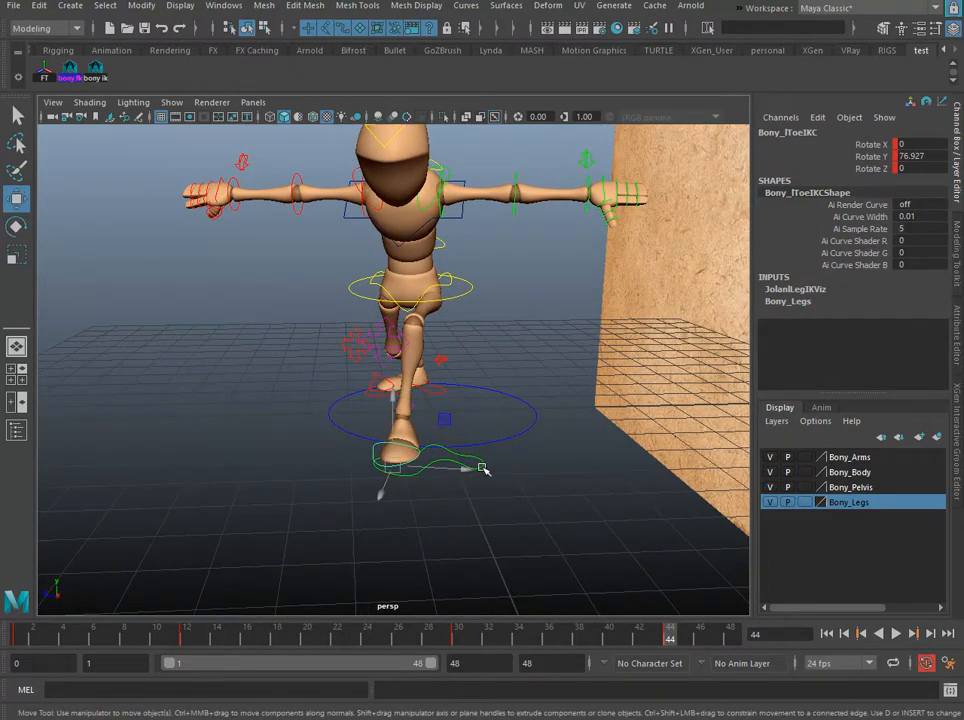
left_click(484, 465)
left_click_drag(411, 437, 446, 441)
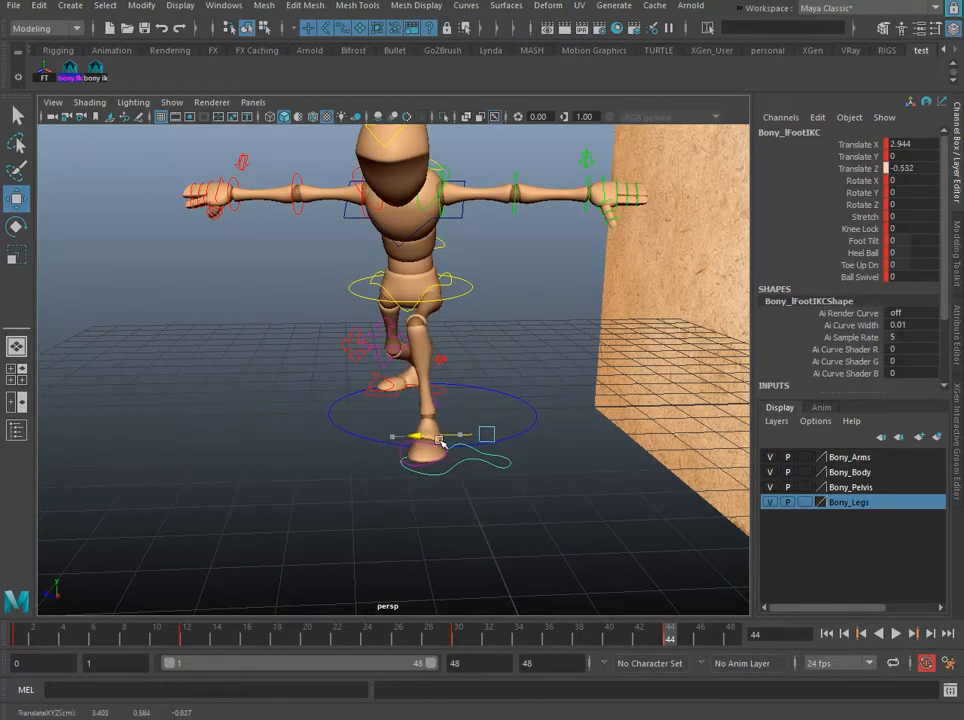
- Move the left knee IK control to about X 4.71, Y 0.18, Z -1.43
left_click(393, 340)
left_click_drag(446, 348, 535, 356)
left_click_drag(400, 392, 458, 404, "alt")
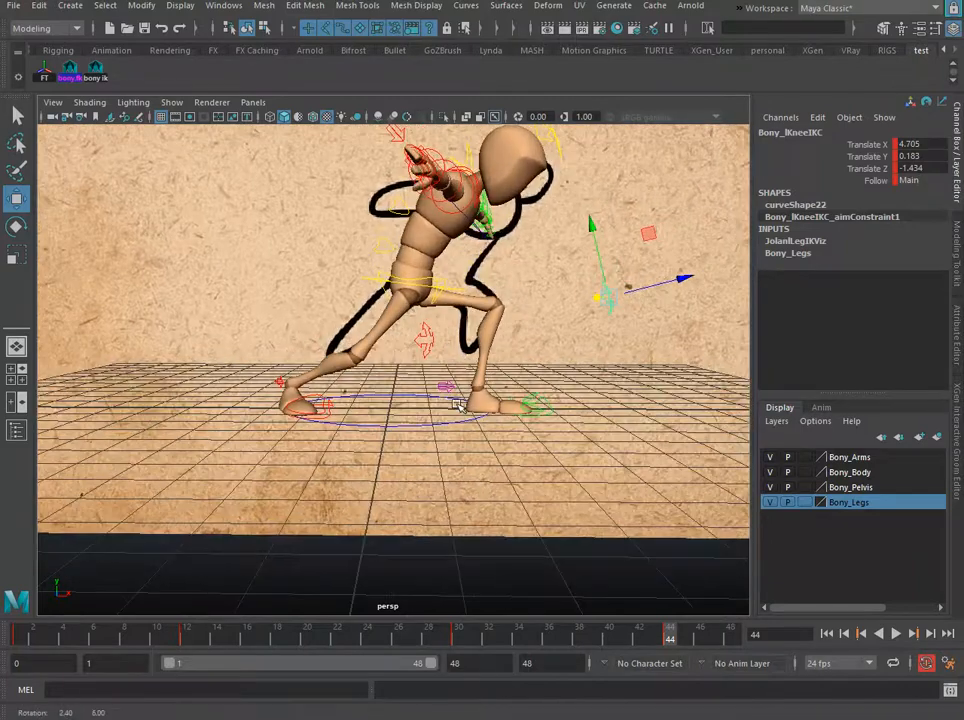
- Adjust the right knee IK control to about X 0.91, Y -1.08, Z 0.17 to aim the rear knee
scroll(458, 404, "up", 2)
left_click(431, 334)
left_click_drag(430, 338, 470, 408, "alt")
middle_click_drag(478, 405, 475, 500, "alt")
scroll(475, 500, "up", 3)
left_click_drag(476, 500, 334, 499, "alt")
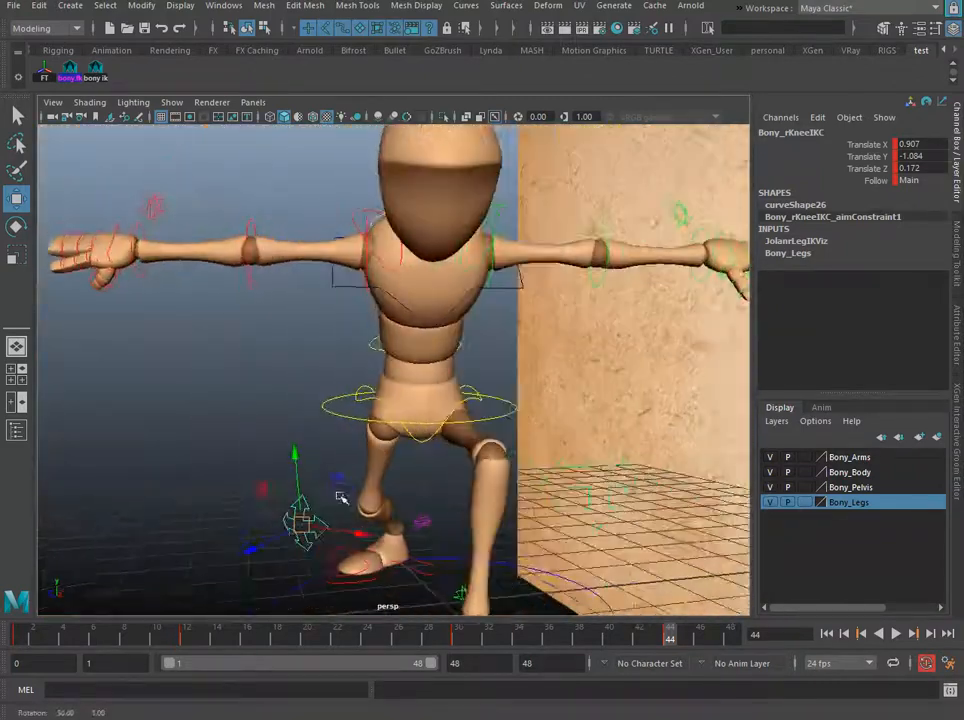
- Rotate the left shoulder FK control to lower the arm and bend the left elbow to about -88.7 degrees in Y
left_click(504, 220)
left_click_drag(504, 248, 480, 247, "alt")
left_click(484, 215)
key("e")
left_click_drag(490, 198, 487, 388)
left_click(515, 252)
left_click(467, 260)
left_click(522, 301)
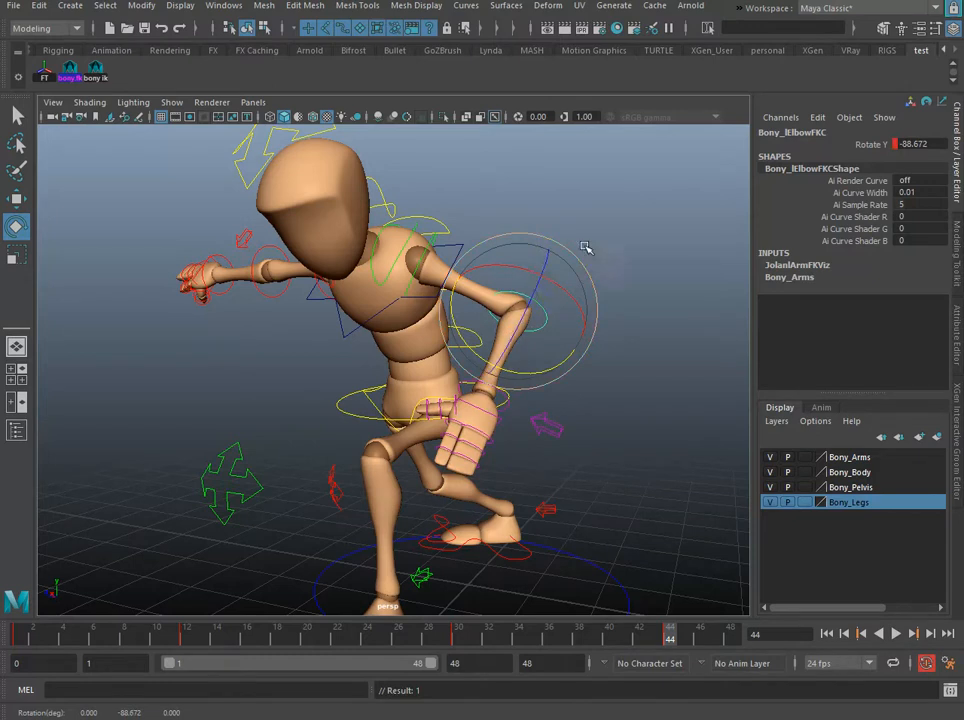
- Rotate the left shoulder FK control to about X -84.3, Y -44.3, Z 23.6 degrees, raising the bent forearm beside the head
left_click(445, 247)
left_click(449, 251)
left_click_drag(470, 269, 405, 191)
left_click(516, 339)
left_click(446, 264)
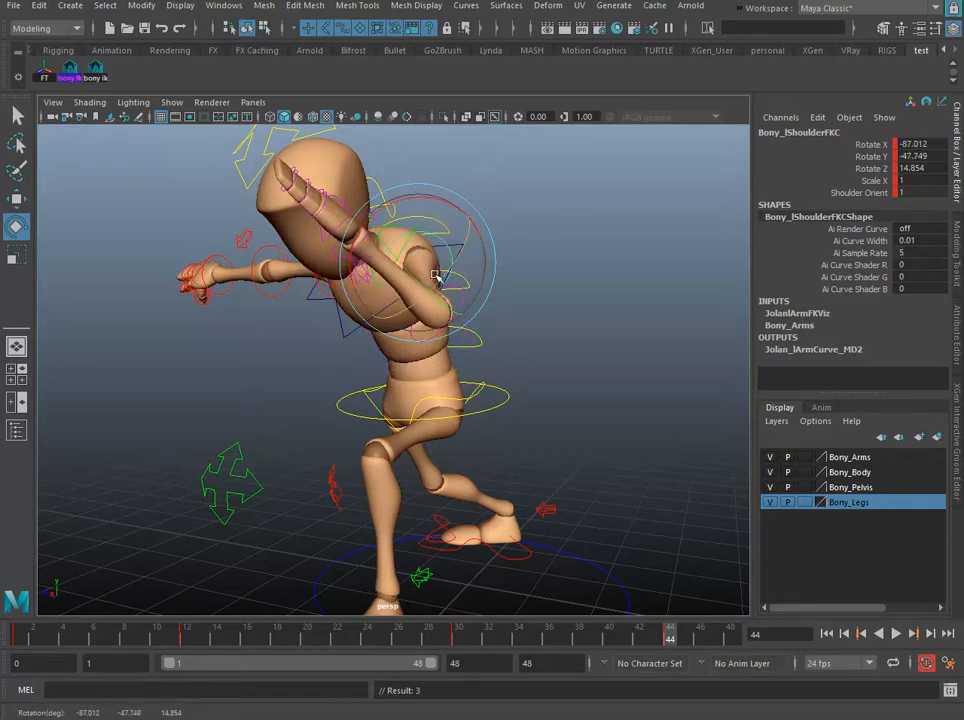
left_click_drag(437, 275, 452, 258)
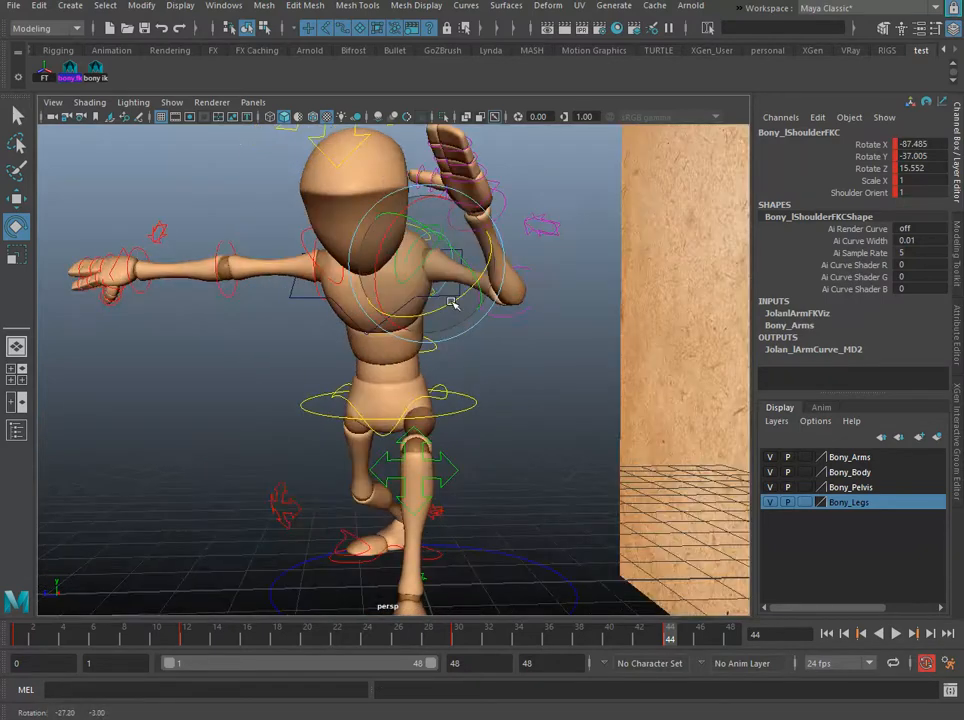
mouse_move(452, 301)
left_mouse_down("alt")
mouse_move(430, 254)
mouse_move(424, 263)
mouse_move(450, 290)
left_mouse_up("alt")
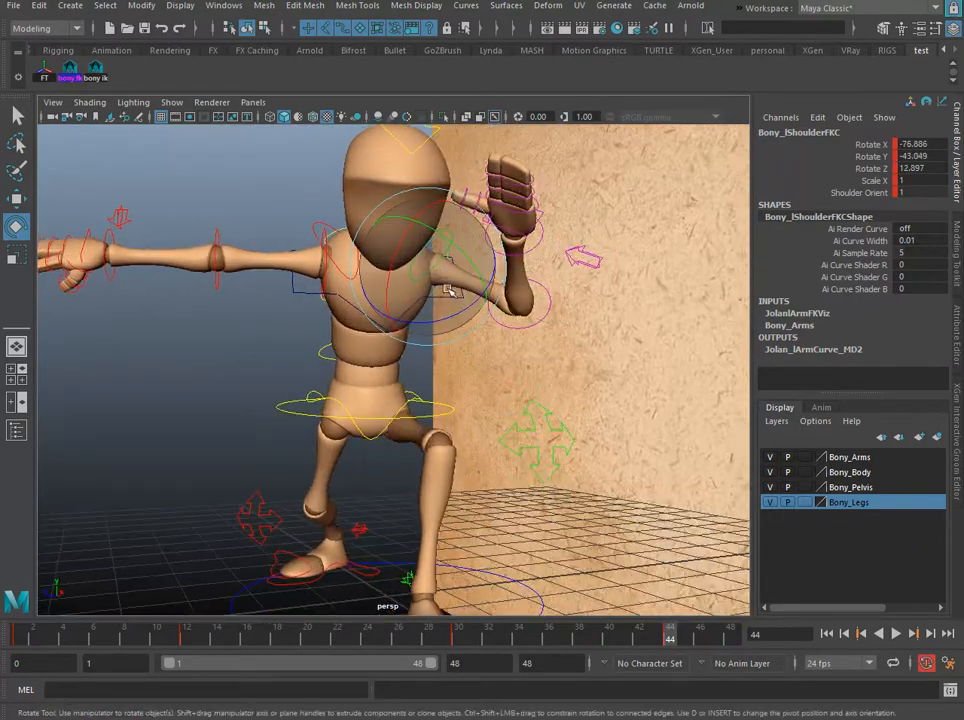
right_click_drag(450, 290, 510, 268, "alt")
left_click_drag(510, 268, 455, 286, "alt")
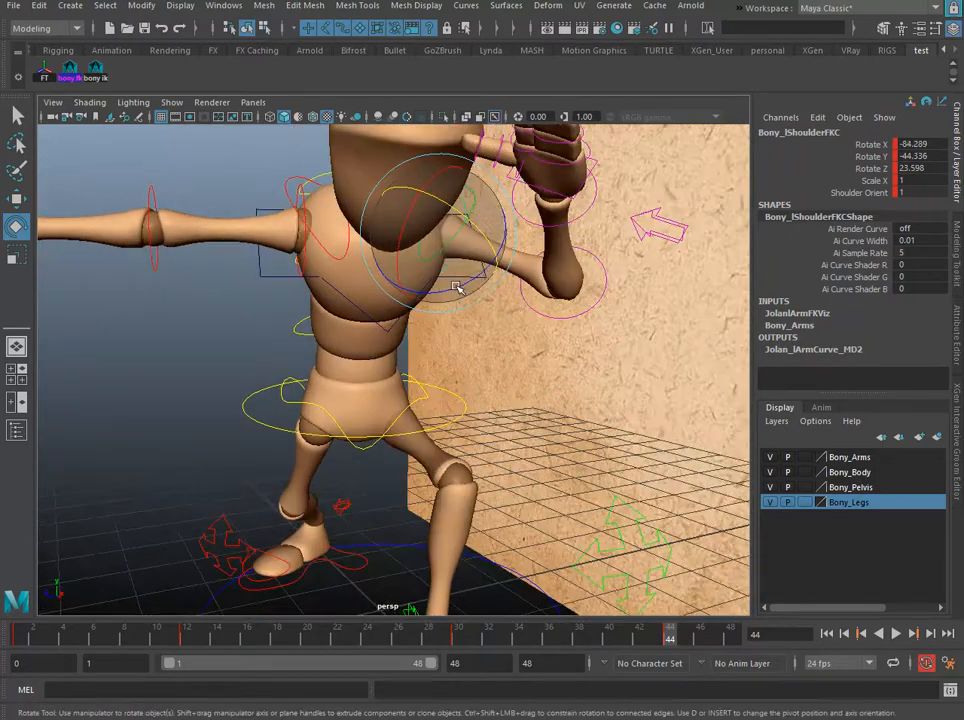
middle_click_drag(455, 286, 486, 340, "alt")
left_click_drag(446, 277, 523, 295, "alt")
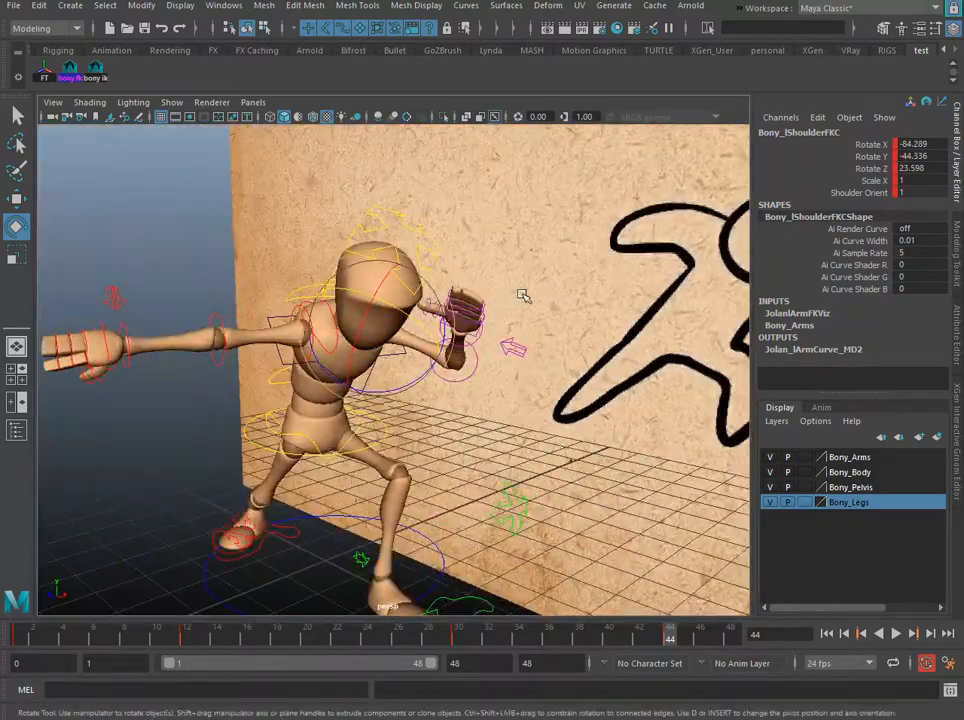
- Rotate the right shoulder FK control to lower the outstretched right arm, and bend the right elbow
right_click_drag(523, 295, 492, 285, "alt")
left_click_drag(492, 285, 505, 315, "alt")
left_click(218, 290)
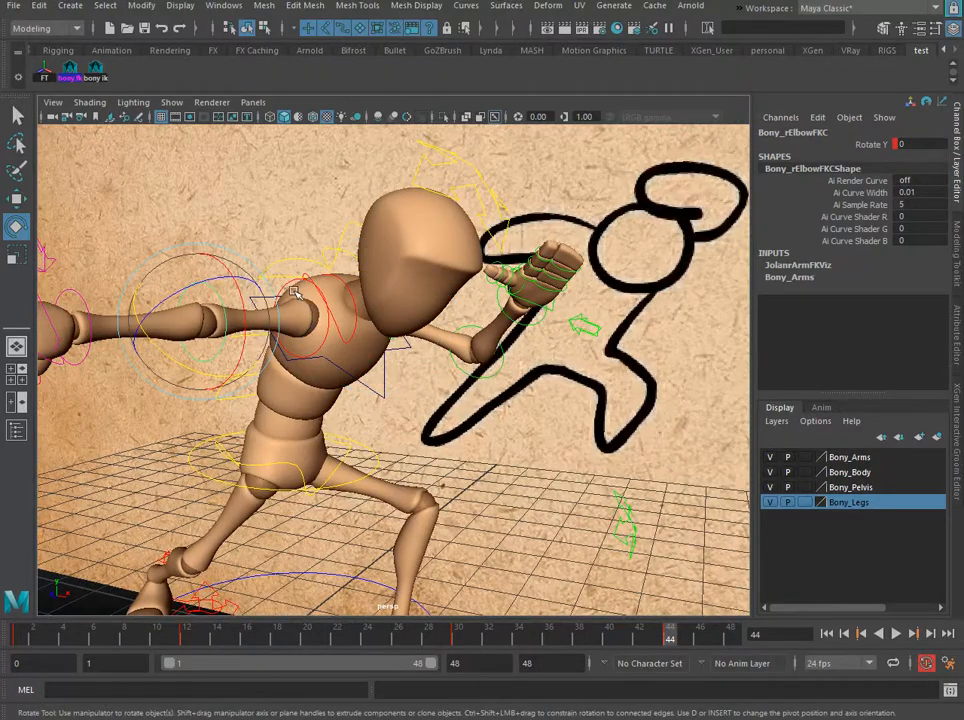
left_click(320, 310)
left_click(323, 344)
left_click_drag(258, 281, 337, 398)
left_click(551, 387)
left_click(286, 362)
left_click(303, 333)
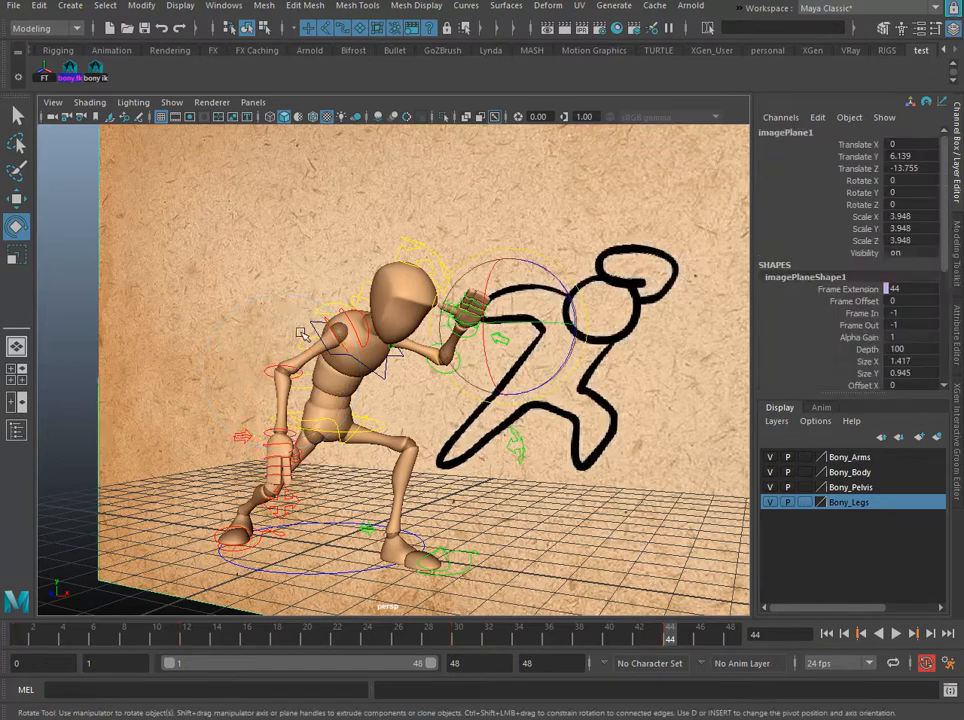
- Rotate the right shoulder FK control to about X -55, Y 8.4, Z -36.5 degrees, swinging the arm behind the torso
left_click_drag(303, 333, 286, 329, "alt")
scroll(286, 329, "up", 4)
left_click(256, 289)
left_click_drag(256, 292, 371, 344)
scroll(222, 331, "down", 5)
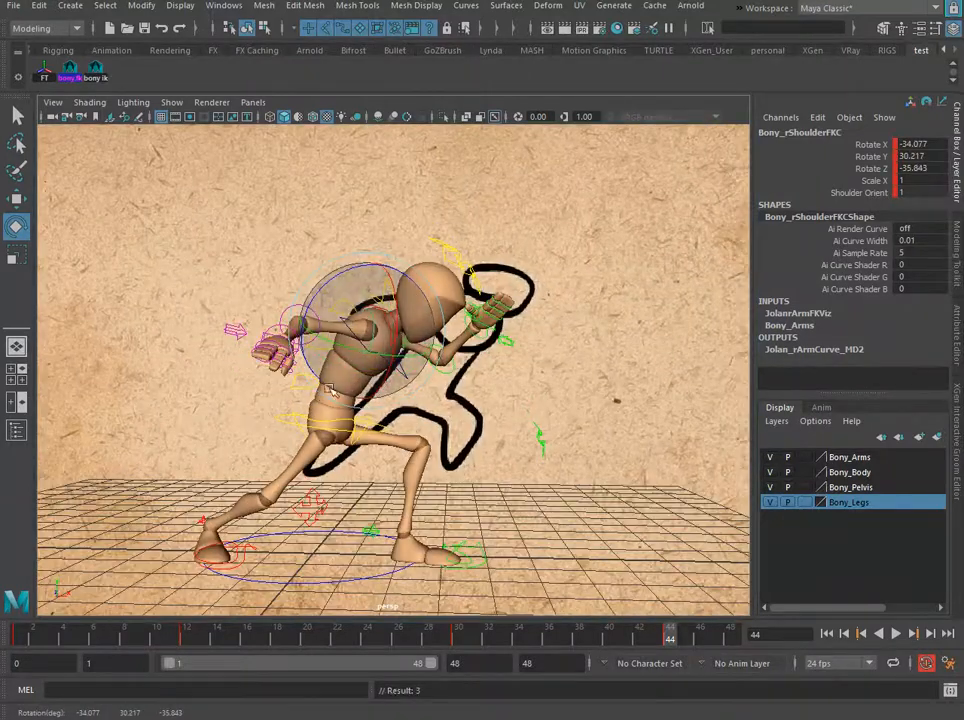
left_click_drag(330, 390, 372, 382, "alt")
left_click_drag(339, 323, 335, 316)
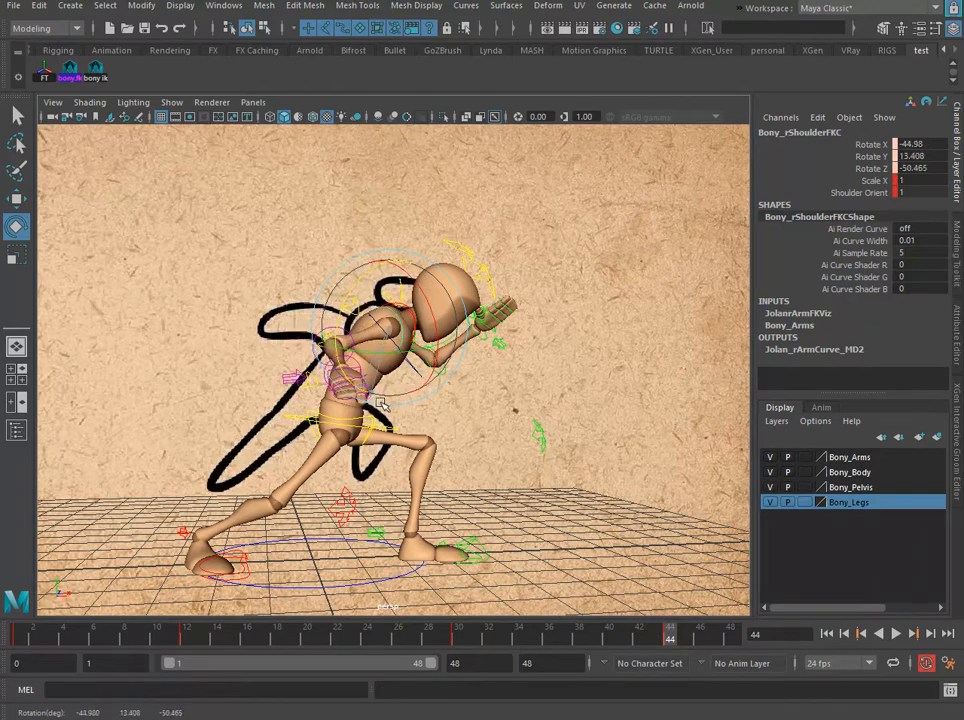
key("e")
left_click_drag(410, 315, 474, 316)
mouse_move(442, 353)
left_mouse_down("alt")
mouse_move(348, 357)
mouse_move(360, 354)
mouse_move(358, 319)
mouse_move(370, 308)
left_mouse_up("alt")
left_click(334, 221)
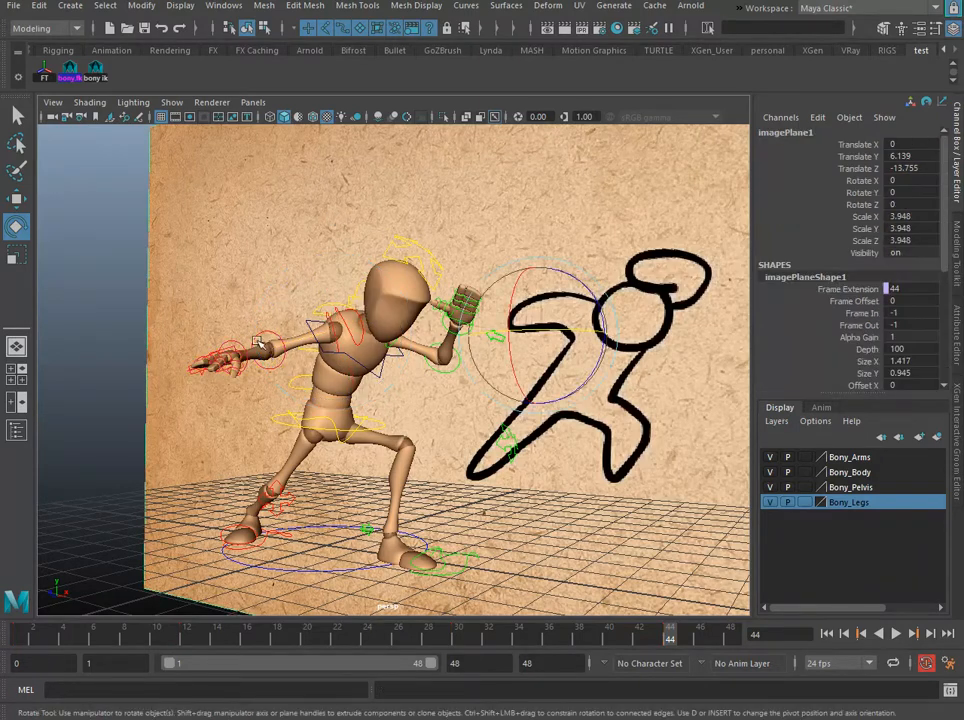
- Adjust the bend of the trailing right arm with the right elbow FK control
left_click(284, 347)
left_click_drag(305, 354, 297, 322)
mouse_move(555, 353)
left_mouse_down("alt")
mouse_move(596, 370)
mouse_move(458, 392)
mouse_move(356, 330)
left_mouse_up("alt")
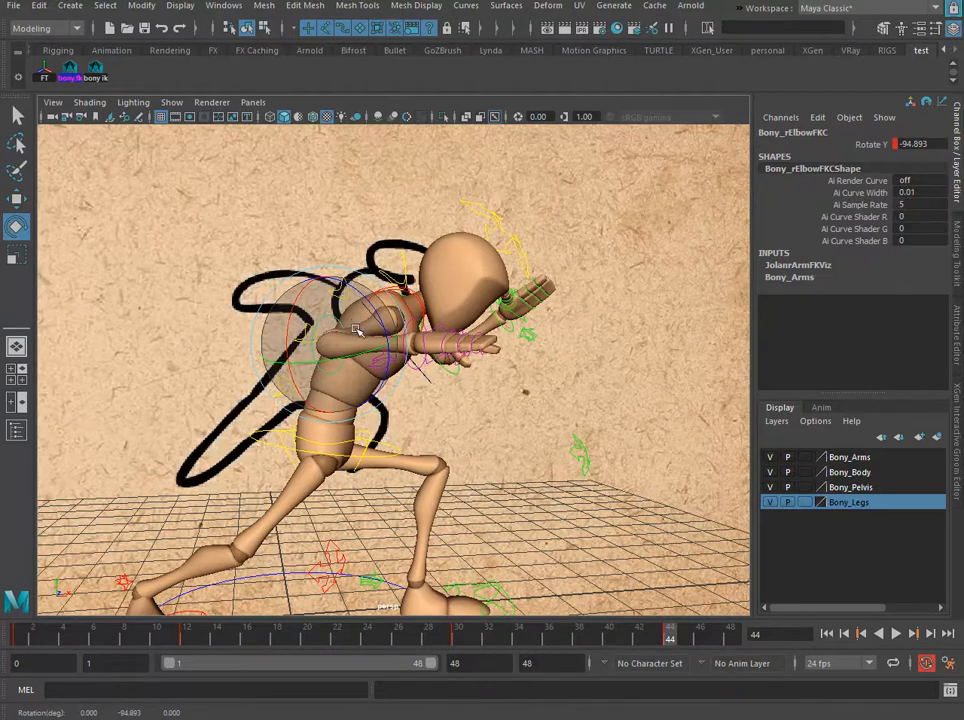
left_click(360, 206)
left_click_drag(360, 206, 267, 236, "alt")
- Refine the right shoulder FK rotation so the trailing arm matches the drawn figure from the side
key("q")
left_click(314, 318)
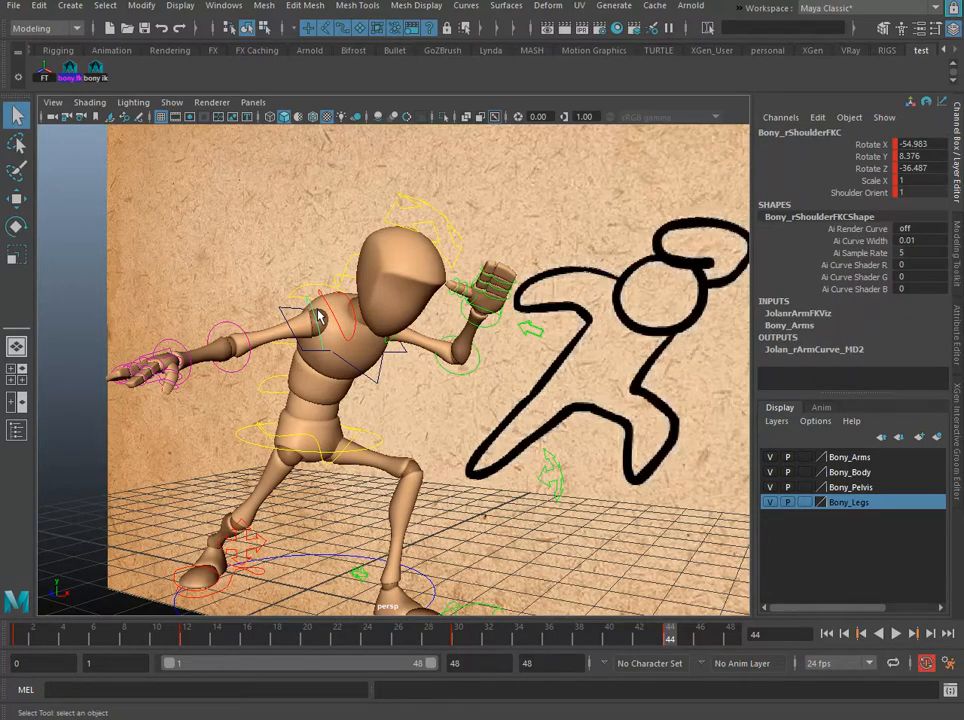
key("e")
mouse_move(320, 318)
left_mouse_down()
mouse_move(338, 328)
mouse_move(326, 307)
left_mouse_up()
left_click_drag(328, 340, 358, 330, "alt")
left_click_drag(446, 368, 301, 441, "alt")
scroll(439, 379, "down", 5)
scroll(361, 432, "up", 5)
left_click(301, 441)
- Curl the right hand's first finger joint by joint, rotating its tip joint to about -37.1 degrees in Z
scroll(304, 400, "up", 5)
left_click(312, 300)
left_click_drag(313, 300, 368, 453)
left_click(392, 342)
left_click(347, 470)
left_click_drag(320, 384, 303, 394)
left_click(420, 482)
left_click(372, 486)
left_click_drag(372, 486, 335, 478)
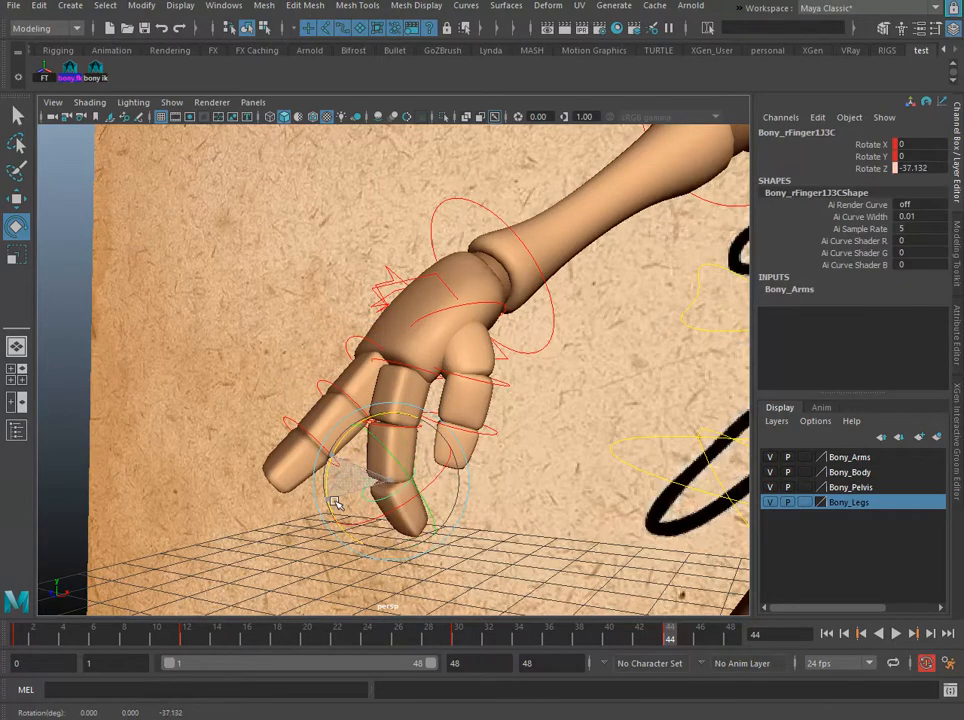
- Curl the right hand's second finger, rotating its base joint to about -35.3 and its tip joint to about -24.4 degrees in Z
mouse_move(432, 499)
left_mouse_down("alt")
mouse_move(499, 486)
mouse_move(450, 490)
left_mouse_up("alt")
left_click(452, 336)
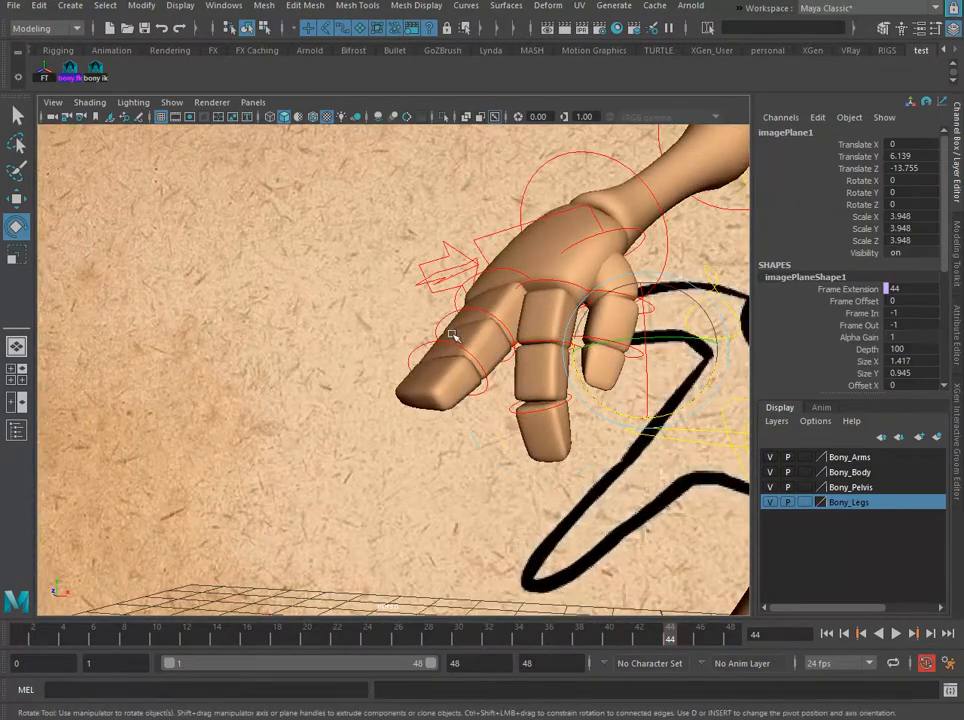
left_click(493, 275)
left_click_drag(490, 278, 447, 305)
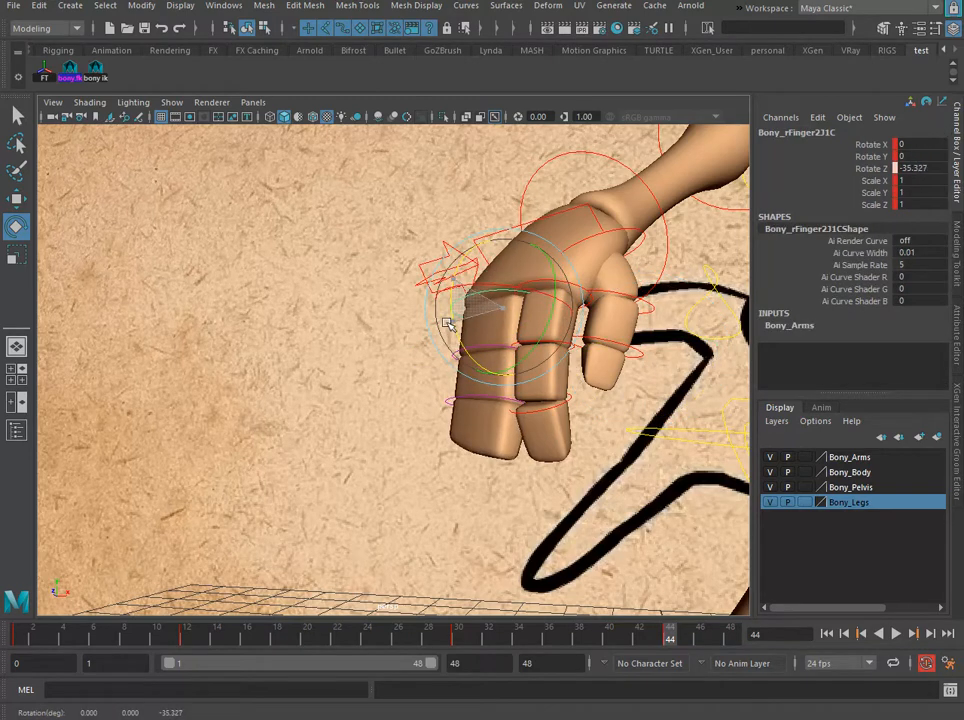
left_click(415, 395)
left_click(480, 343)
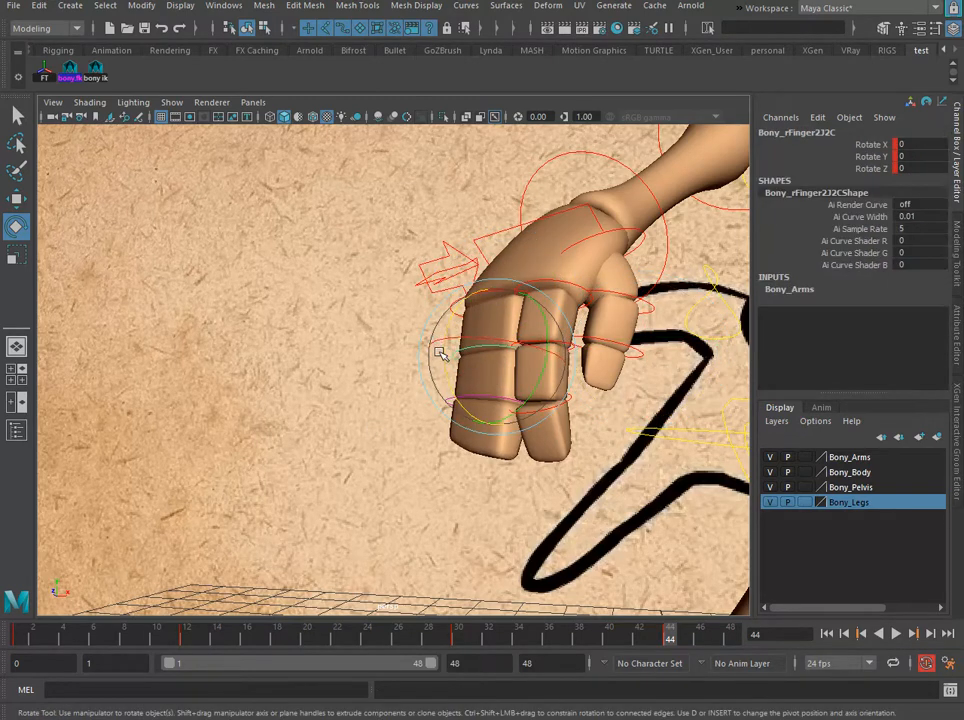
left_click_drag(441, 354, 372, 325)
left_click(386, 445)
left_click_drag(463, 431, 461, 433)
left_click_drag(463, 381, 451, 424)
left_click_drag(535, 430, 547, 455, "alt")
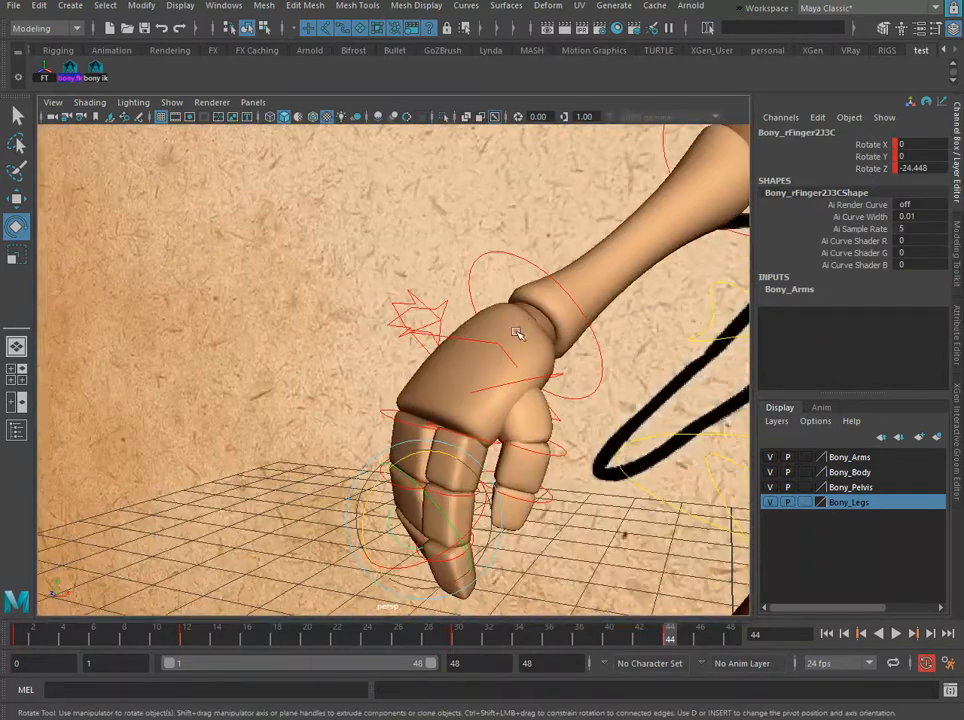
- Rotate the right wrist FK control to about X -14.6, Y 13.4, Z 14.4 degrees
left_click(540, 266)
left_click_drag(562, 309, 402, 294, "alt")
left_click_drag(460, 325, 485, 325)
mouse_move(485, 325)
right_mouse_down("alt")
mouse_move(458, 335)
mouse_move(475, 345)
right_mouse_up("alt")
left_click_drag(445, 377, 484, 413)
left_click_drag(473, 341, 465, 333)
right_click_drag(488, 344, 445, 350, "alt")
left_click_drag(490, 370, 500, 400, "alt")
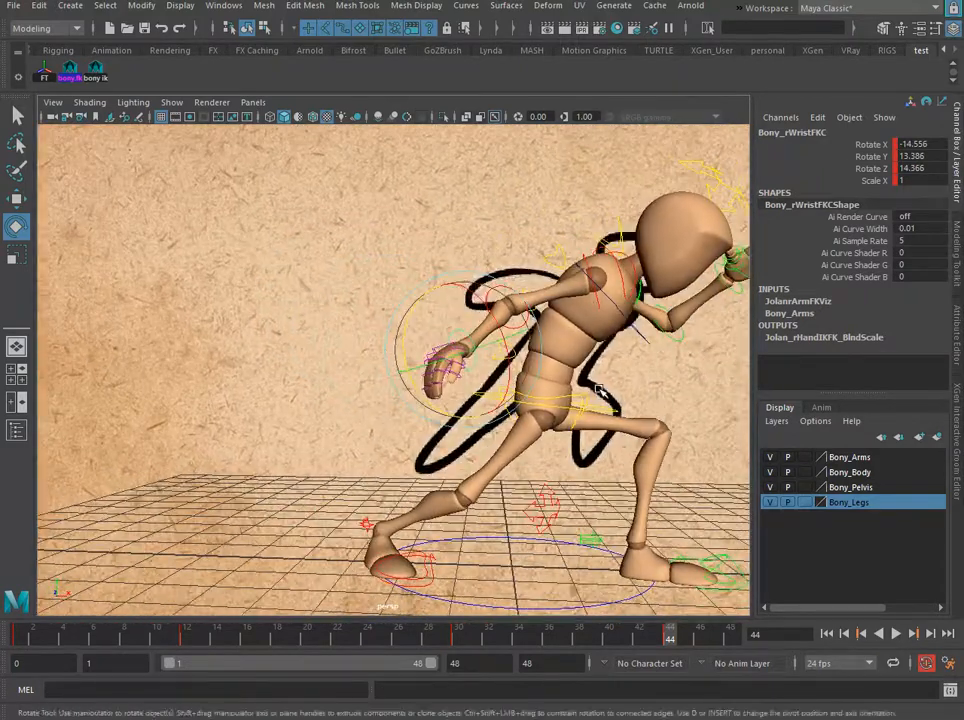
- Rotate the right hand's finger joints together to curl both fingers further inward
right_click_drag(500, 400, 564, 405, "alt")
left_click_drag(564, 405, 508, 431, "alt")
right_click_drag(508, 431, 452, 475, "alt")
left_click(446, 472)
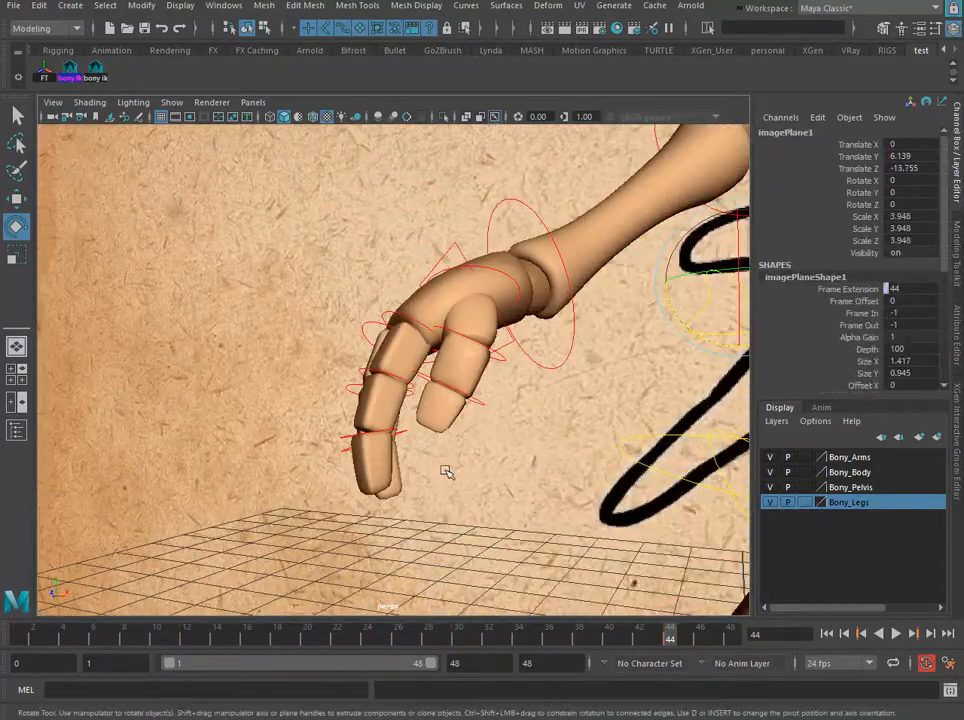
left_click(360, 392)
left_click_drag(360, 392, 340, 357)
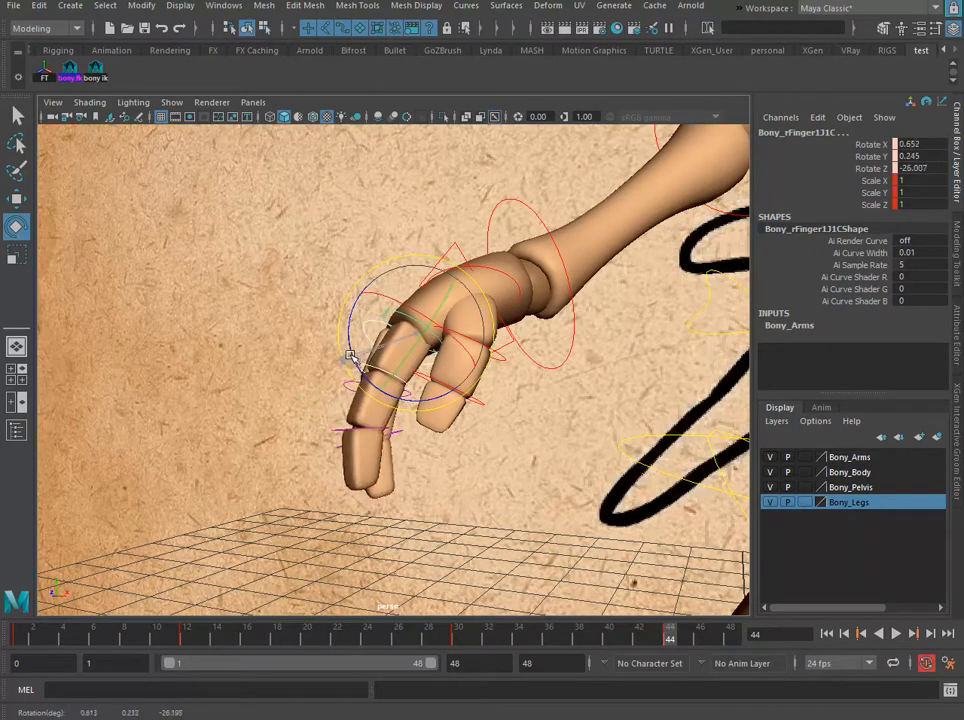
left_click(441, 501)
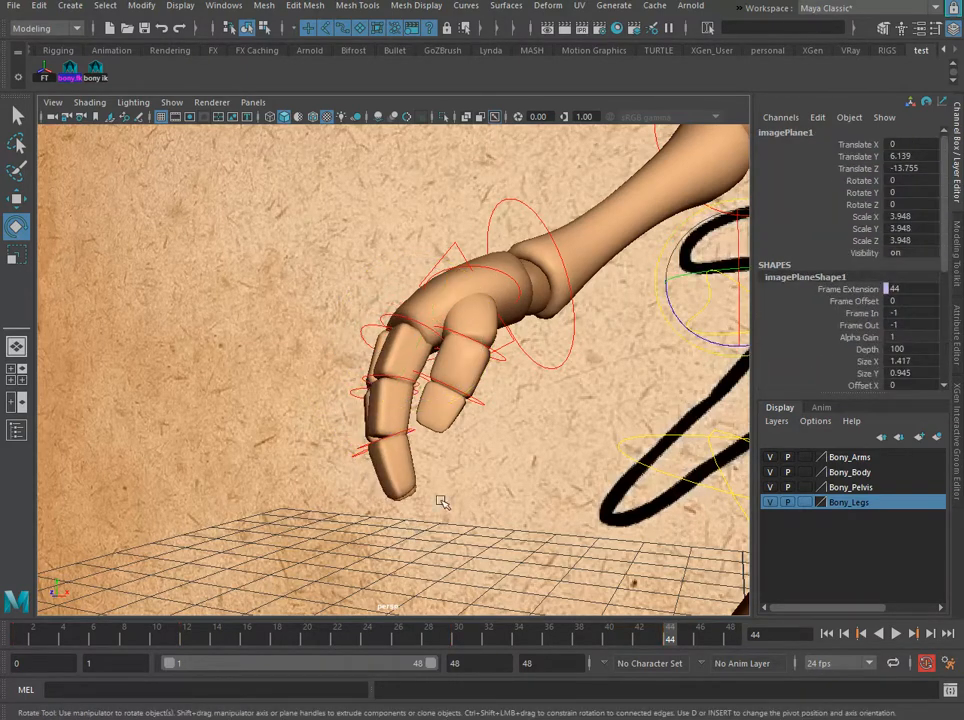
left_click(413, 323)
left_click_drag(413, 323, 368, 358)
- Fine-tune the rotation of the right hand's digits as seen from behind the hand
left_click_drag(457, 440, 532, 463, "alt")
middle_click_drag(532, 463, 447, 502, "alt")
left_click_drag(447, 502, 540, 497, "alt")
left_click_drag(607, 408, 591, 414)
left_click(650, 368)
- Try another rotation on the right hand's finger joints and undo it
left_click(497, 375)
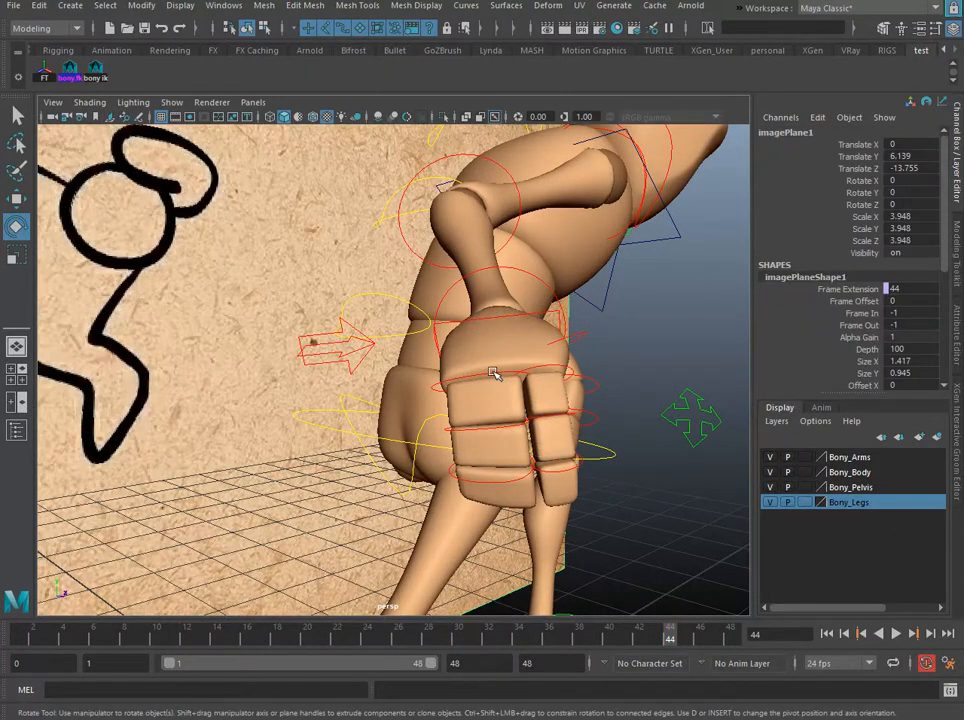
left_click(512, 386)
mouse_move(514, 392)
left_mouse_down("alt")
mouse_move(460, 398)
mouse_move(516, 408)
left_mouse_up("alt")
left_click_drag(334, 481, 302, 475, "alt")
left_click(261, 473)
left_click(315, 373)
mouse_move(312, 426)
left_mouse_down()
mouse_move(299, 417)
mouse_move(313, 407)
left_mouse_up()
key("ctrl+z")
key("ctrl+z")
- Adjust the right hand's finger rotations to relax the trailing hand's pose
left_click(303, 371)
left_click_drag(332, 490, 318, 425, "alt")
left_click_drag(291, 344, 318, 340)
scroll(318, 398, "down", 5)
left_click_drag(322, 408, 322, 449, "alt")
left_click_drag(360, 371, 347, 366)
left_click(380, 218)
- Rotate the right wrist FK control to about X -15, Y 6, Z 17.7 degrees
scroll(372, 278, "down", 5)
left_click_drag(374, 300, 293, 390, "alt")
scroll(447, 389, "up", 4)
scroll(349, 303, "up", 4)
scroll(362, 388, "up", 3)
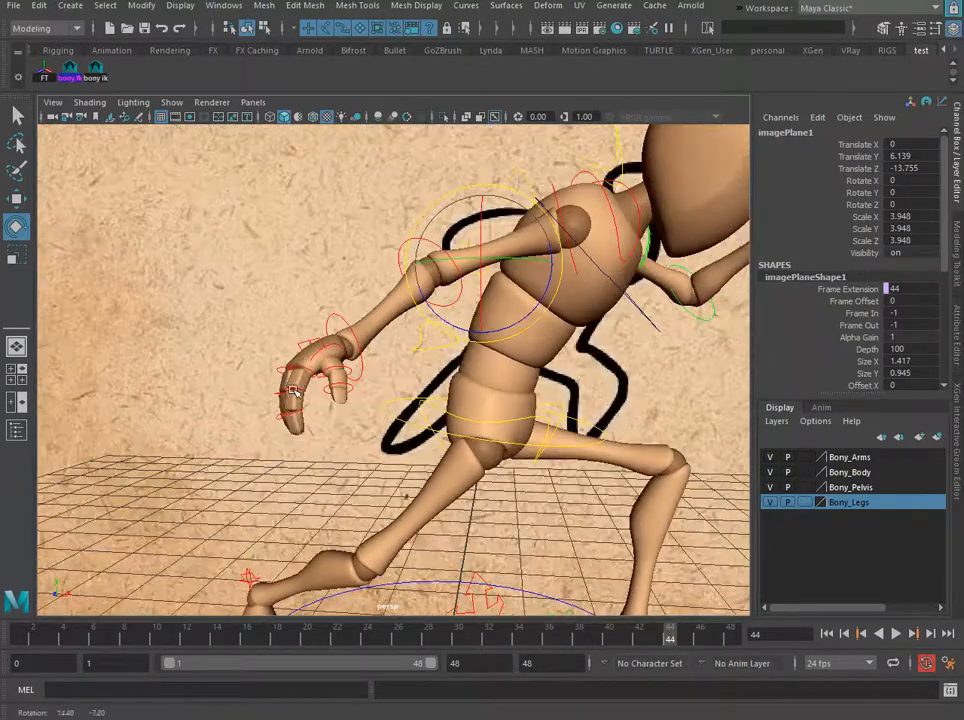
left_click(341, 316)
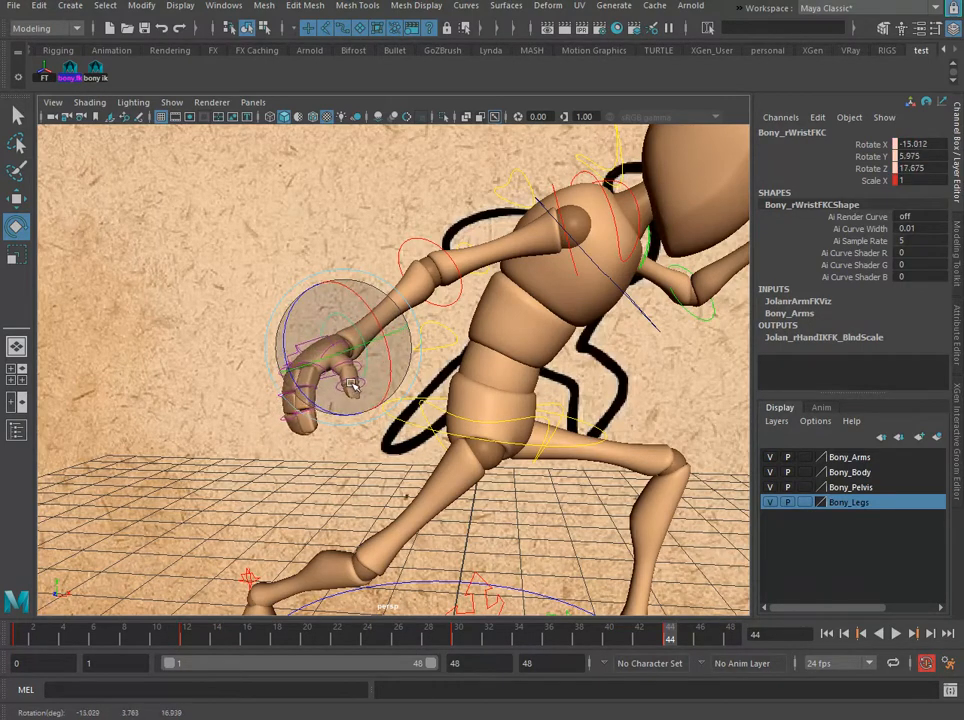
scroll(407, 398, "down", 5)
- Rotate the left clavicle control to bring the left shoulder forward, and readjust the raised left arm
left_click_drag(540, 410, 430, 409, "alt")
scroll(430, 409, "up", 4)
middle_click_drag(430, 409, 356, 520, "alt")
left_click_drag(356, 520, 318, 384, "alt")
left_click(345, 360)
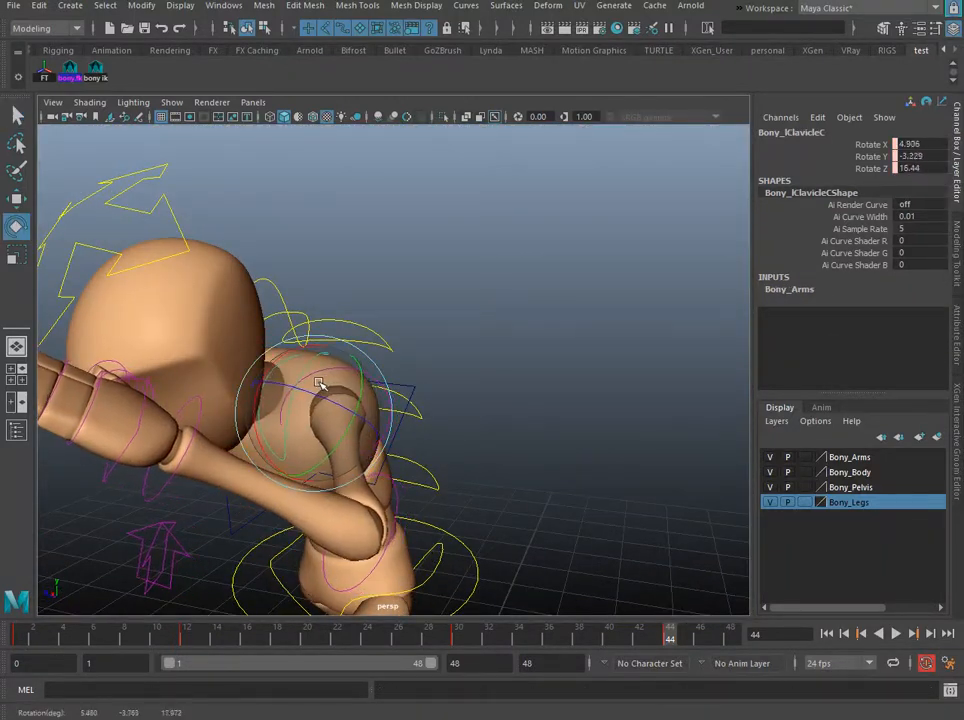
left_click_drag(281, 447, 338, 422, "alt")
left_click_drag(414, 368, 356, 390)
left_click_drag(356, 390, 377, 416, "alt")
mouse_move(416, 368)
left_mouse_down()
mouse_move(385, 346)
mouse_move(403, 357)
left_mouse_up()
left_click(549, 456)
left_click_drag(587, 386, 599, 401)
- Pose the left thumb: middle joint about Y 8.1, base joint about Y 35.1, tip joint about X 17.3, Y 23.1, Z -18.7 degrees
scroll(598, 353, "up", 3)
middle_click_drag(598, 353, 529, 374, "alt")
left_click_drag(529, 374, 507, 249, "alt")
left_click(440, 258)
left_click(424, 258)
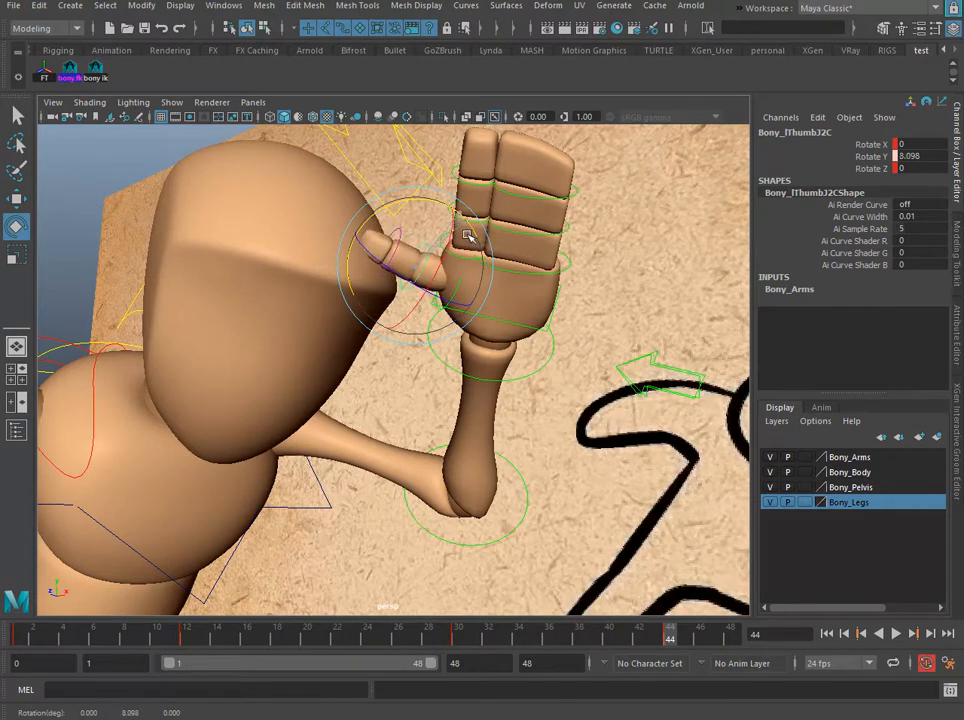
left_click(465, 298)
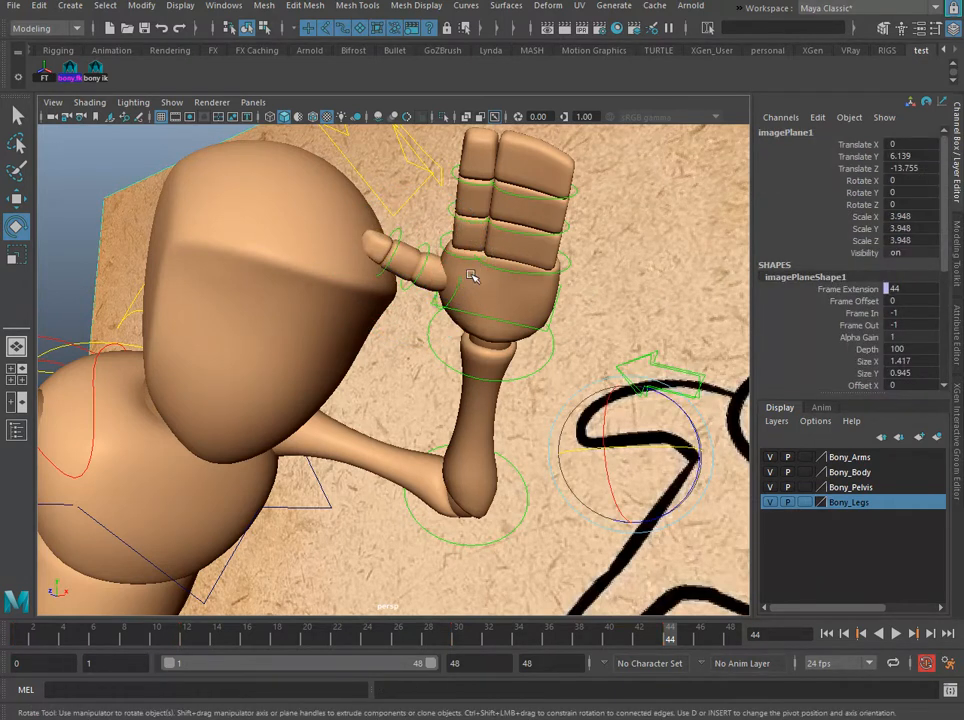
left_click(455, 287)
left_click_drag(465, 222, 505, 226)
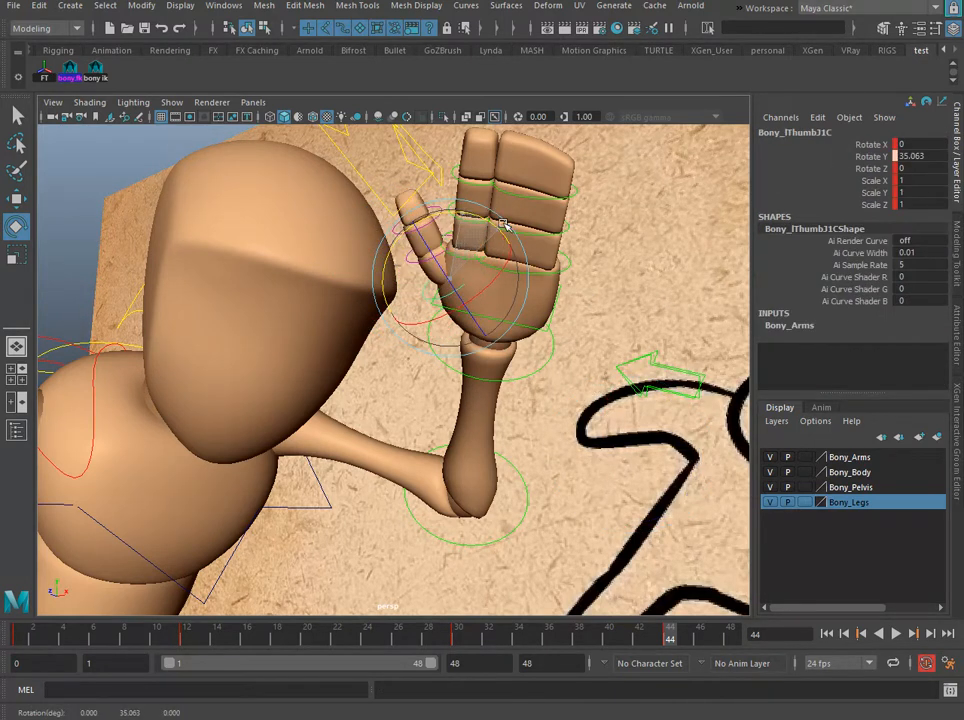
left_click(633, 247)
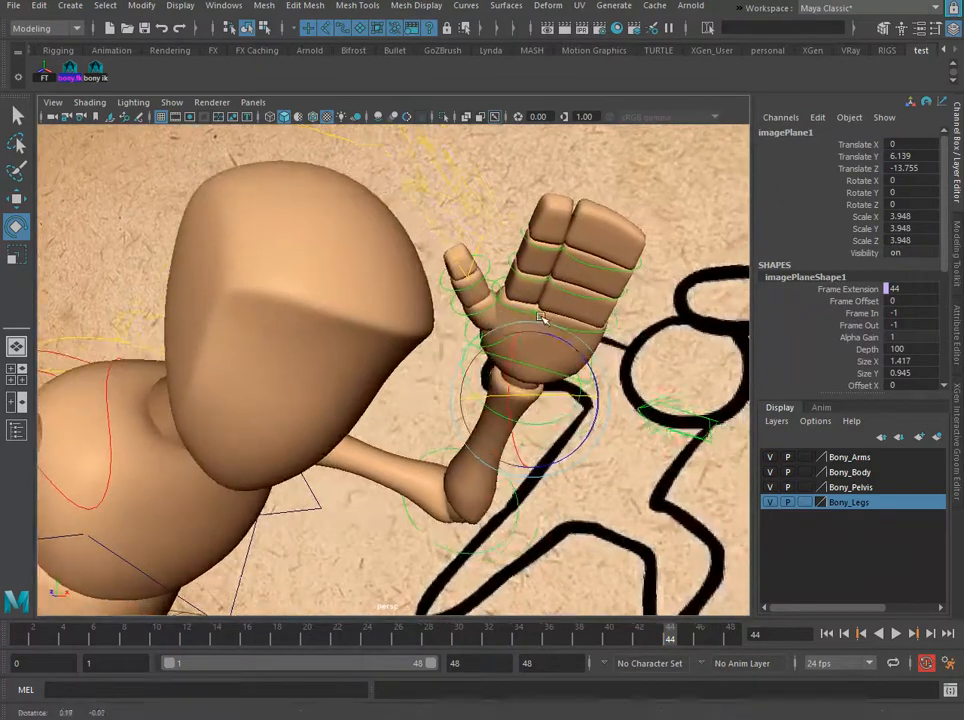
left_click(440, 318)
left_click_drag(500, 278, 545, 364)
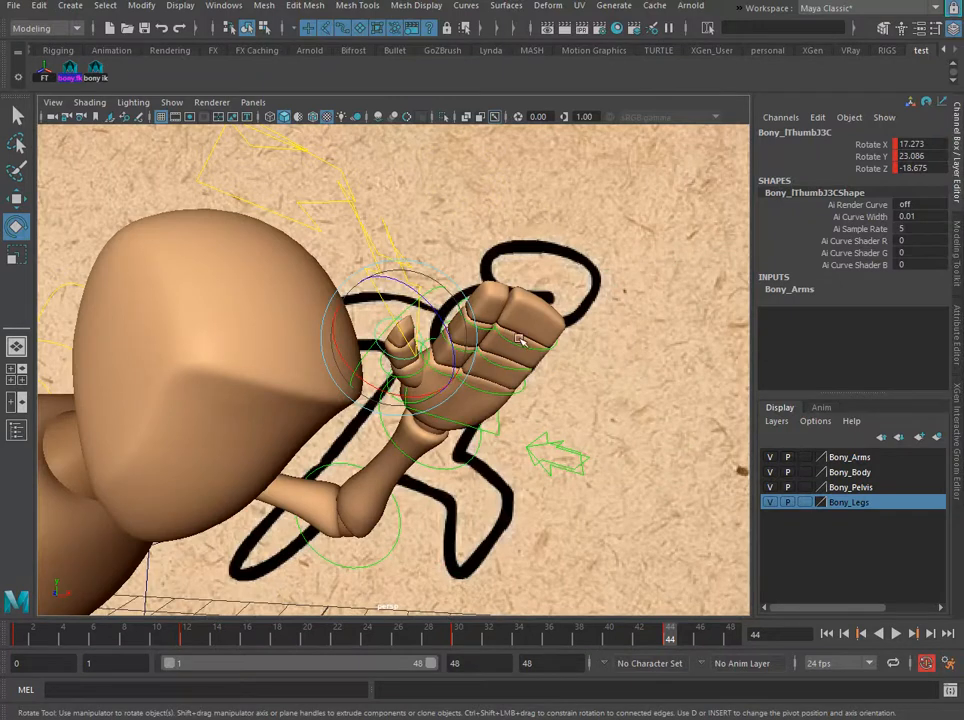
left_click(527, 322)
left_click(488, 380)
key("q")
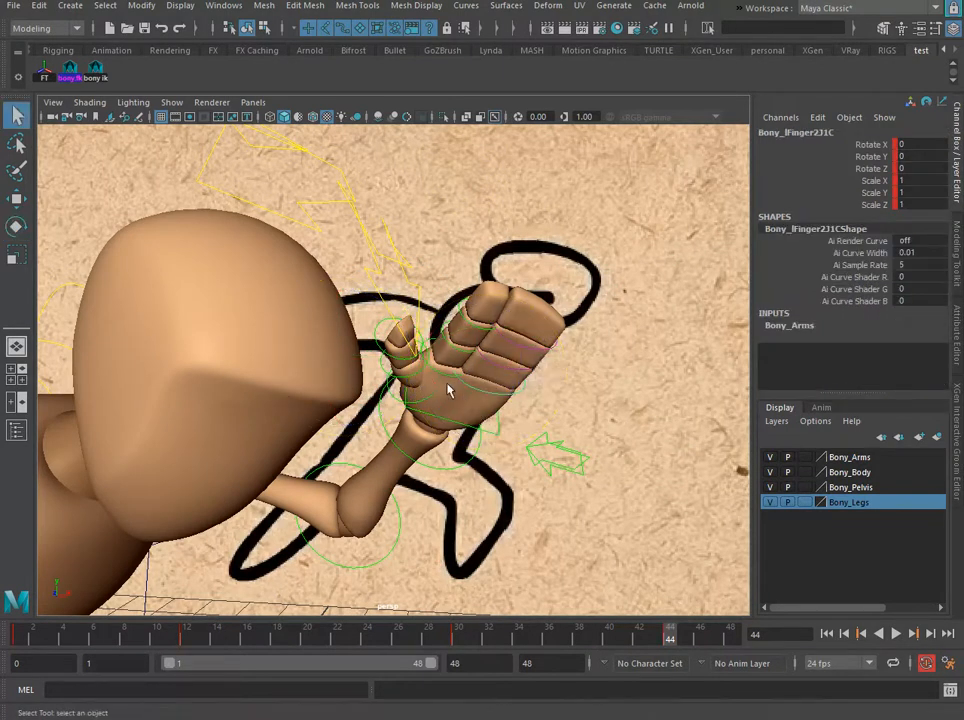
left_click(498, 375)
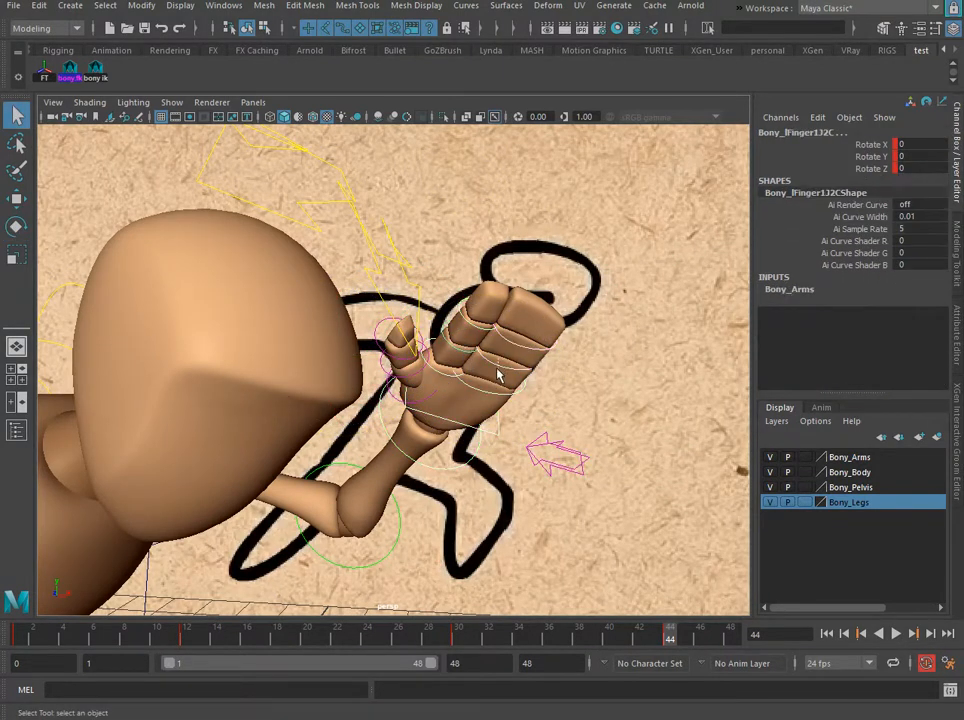
key("e")
key("ctrl+z")
key("ctrl+z")
key("ctrl+z")
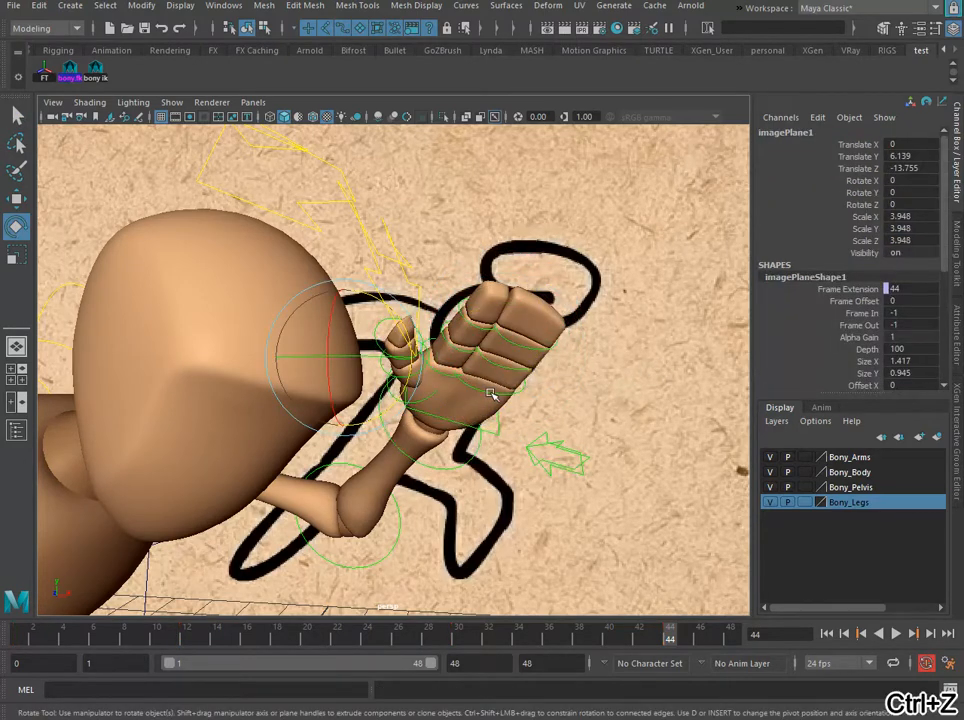
- Curl the left hand's second finger, rotating its middle joint to about X -0.8, Y -12.1, Z -16.3 degrees
left_click(491, 394)
mouse_move(507, 383)
left_mouse_down()
mouse_move(516, 397)
mouse_move(507, 373)
mouse_move(492, 396)
left_mouse_up()
left_click(654, 368)
left_click(506, 384)
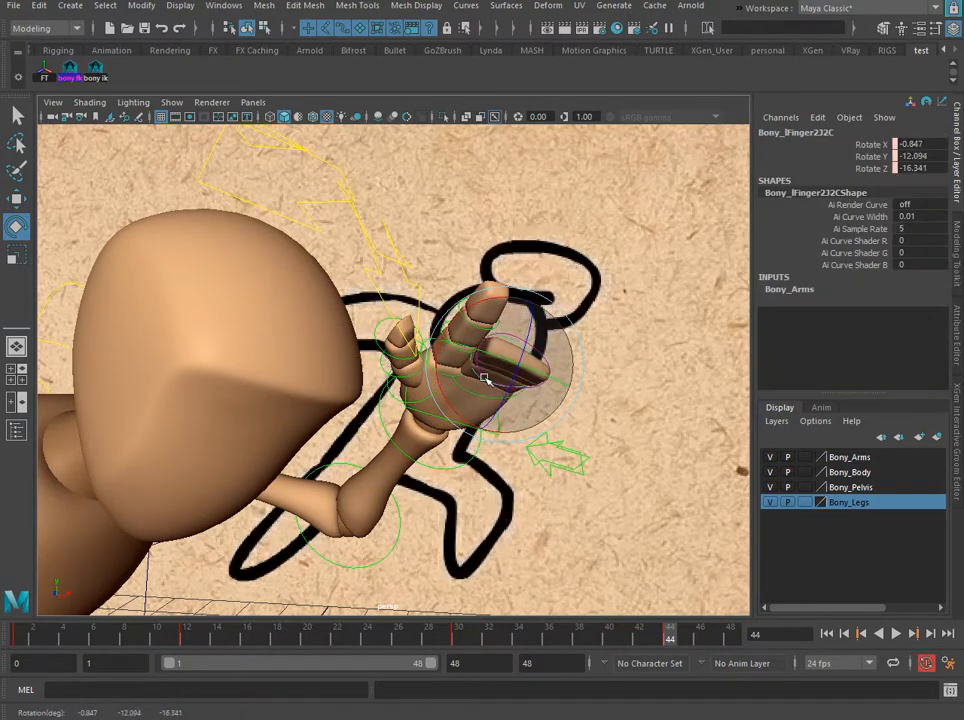
left_click(620, 371)
- Try rotating the left hand's first finger at its base joint and undo the changes
left_click_drag(620, 371, 351, 447, "alt")
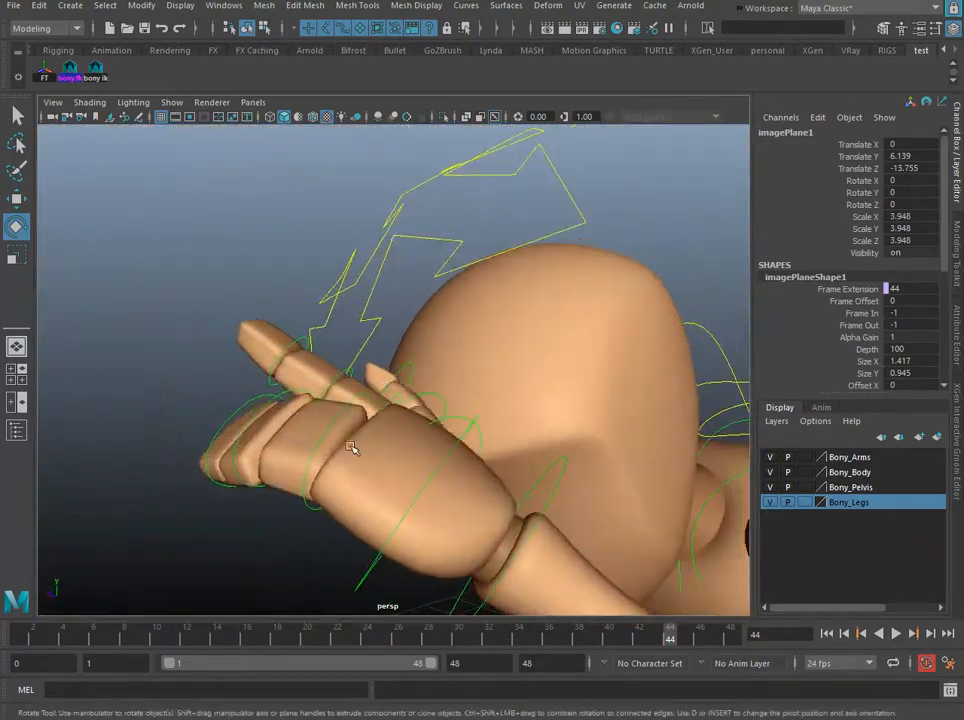
left_click(345, 378)
left_click_drag(355, 370, 520, 342)
key("ctrl+z")
key("ctrl+z")
key("ctrl+z")
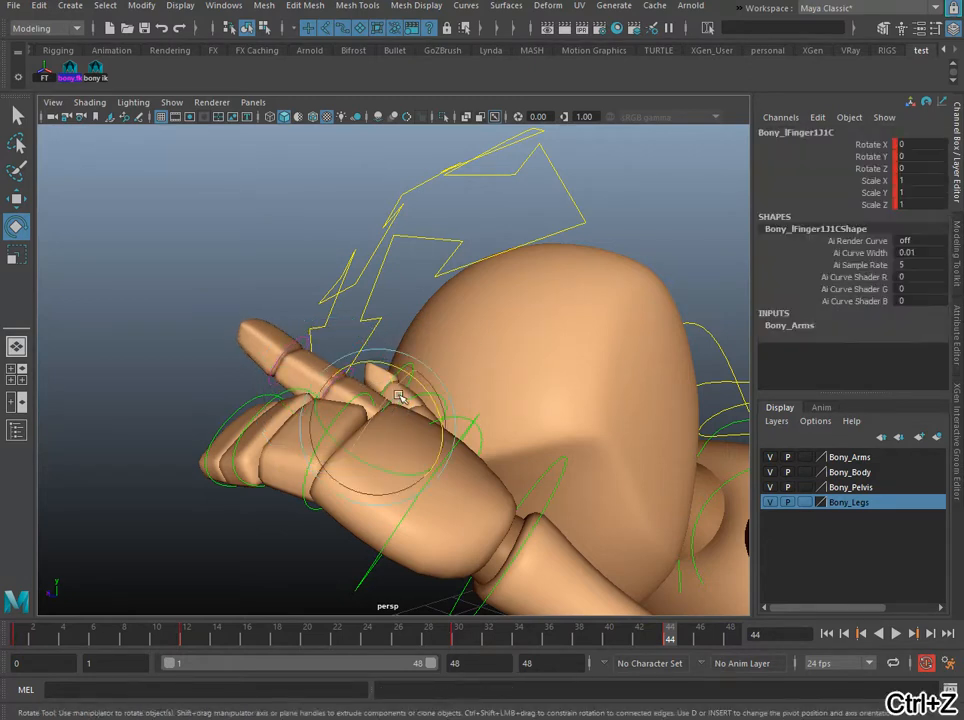
key("ctrl+z")
key("ctrl+z")
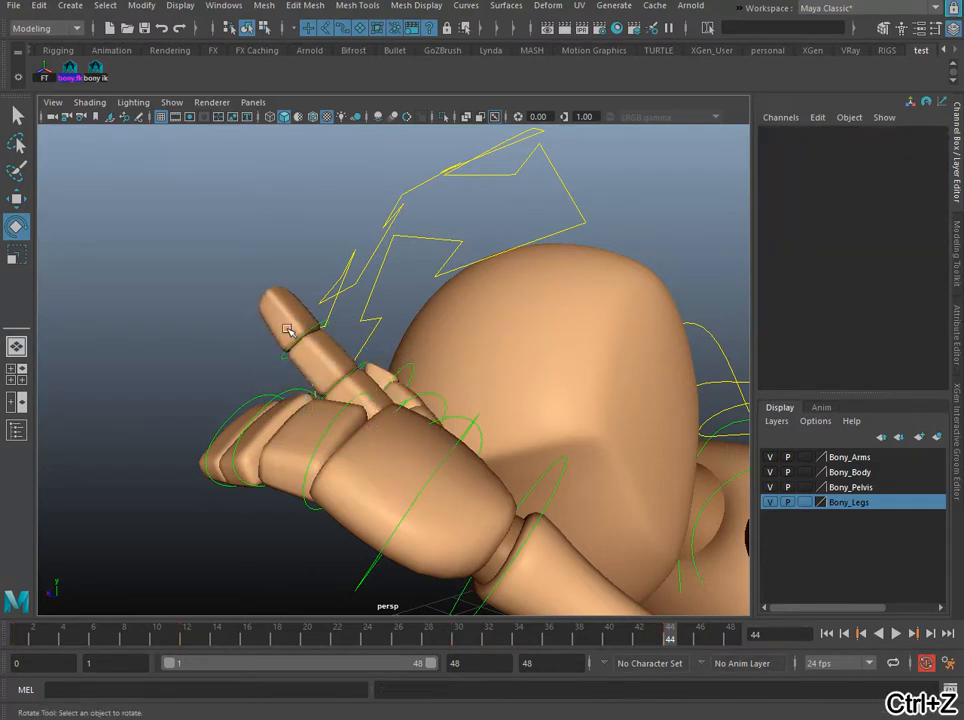
- Curl the left hand's first finger and rotate the left wrist FK control to about -19.5 degrees in Z
left_click(342, 378)
left_click_drag(415, 379, 390, 357)
left_click_drag(250, 371, 327, 508, "alt")
left_click(320, 341)
left_click(332, 355)
left_click(289, 494)
left_click(545, 415)
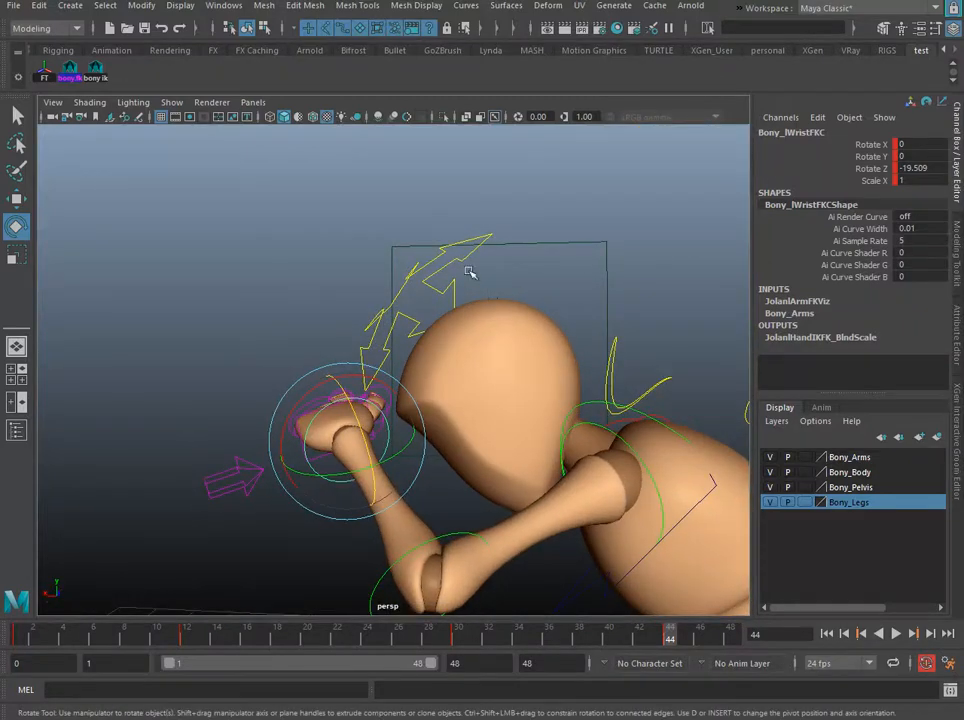
left_click(437, 278)
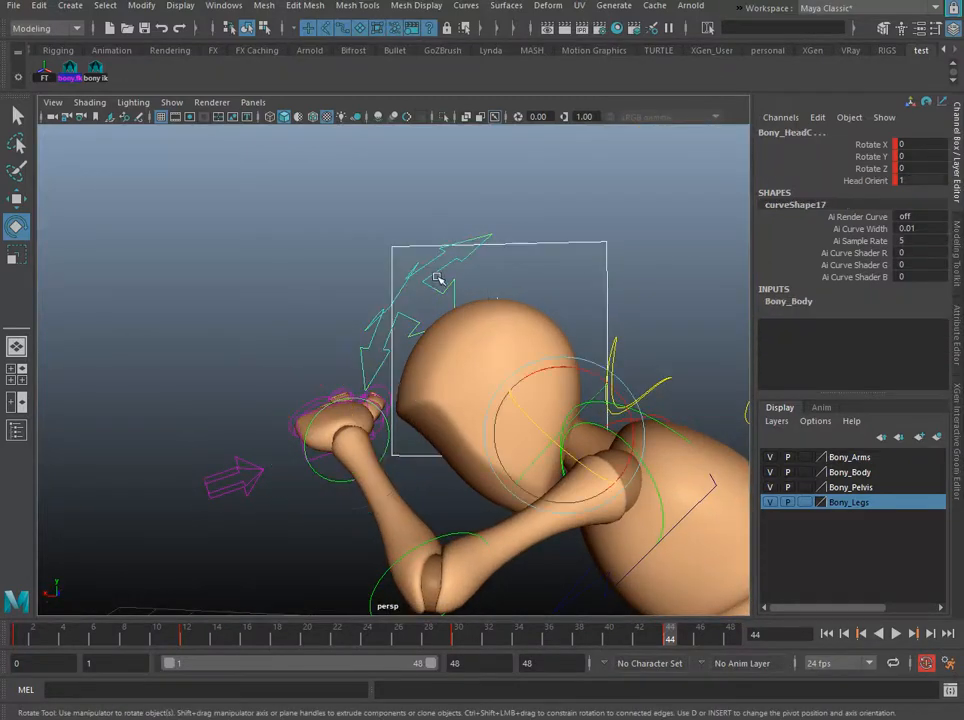
left_click(485, 220)
left_click_drag(500, 283, 600, 238, "alt")
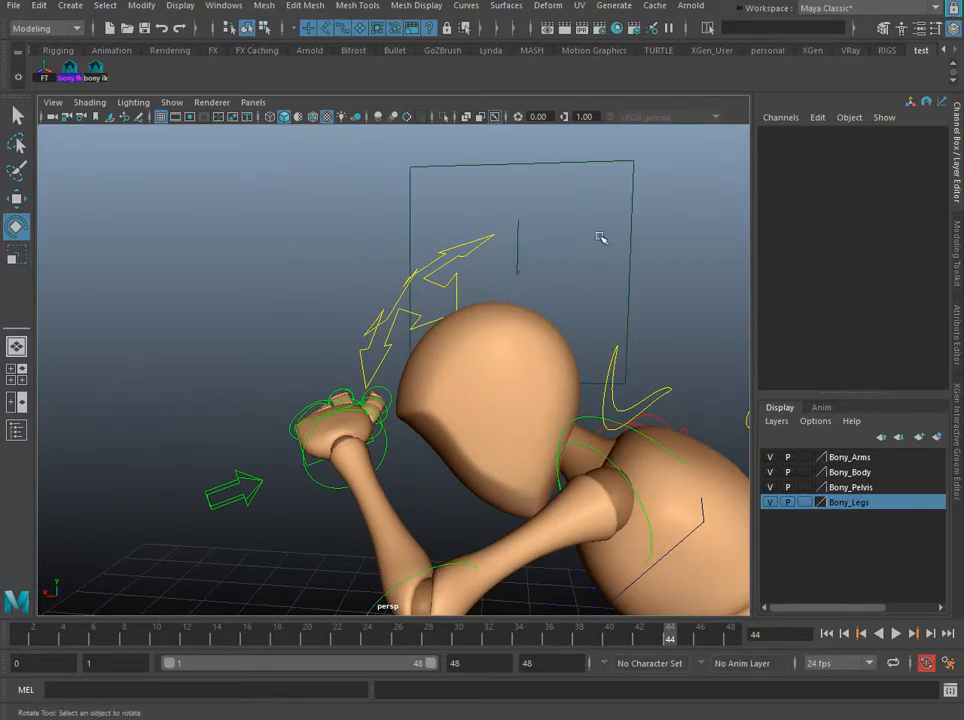
- Hide the cameras in the perspective viewport so the front camera's frame no longer displays
left_click(634, 213)
left_click(171, 102)
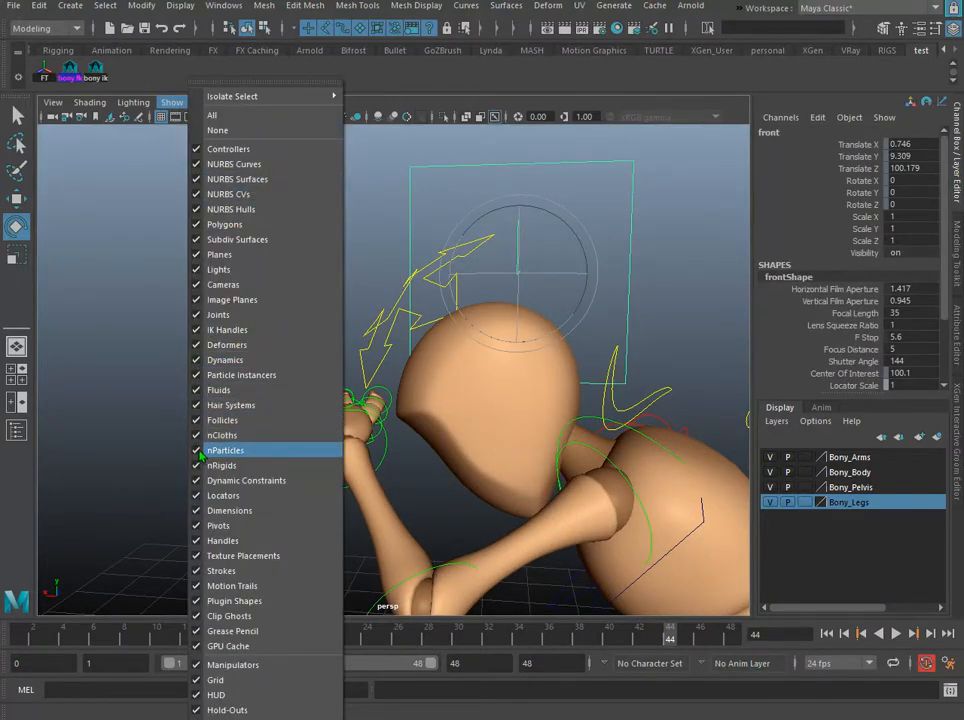
left_click(214, 284)
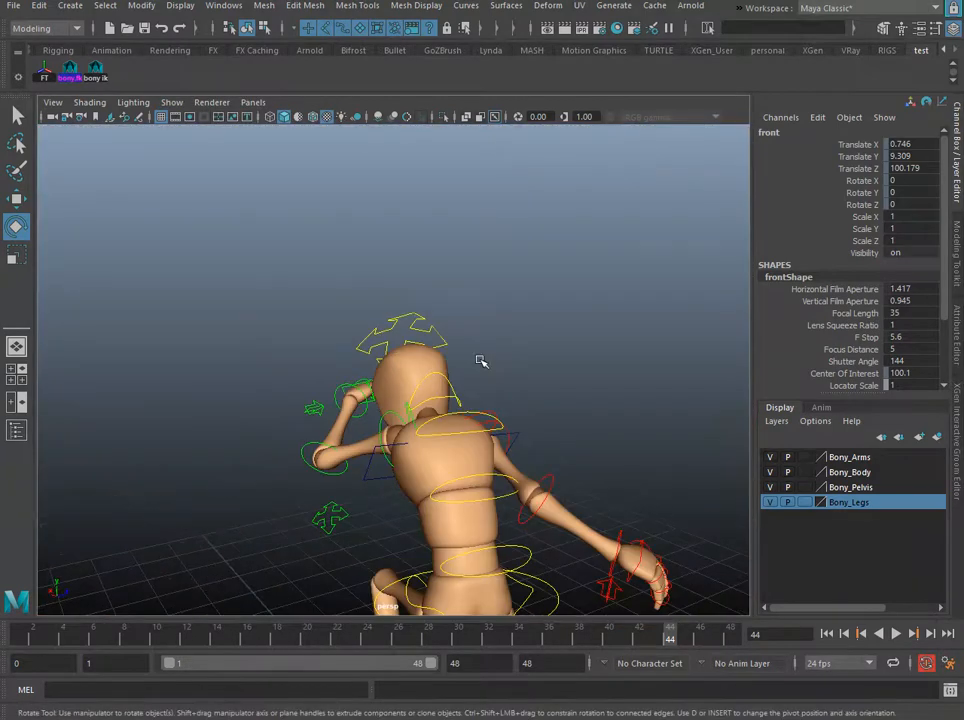
- Tilt the head control to about -39.9 degrees in X
scroll(593, 397, "up", 5)
left_click(419, 309)
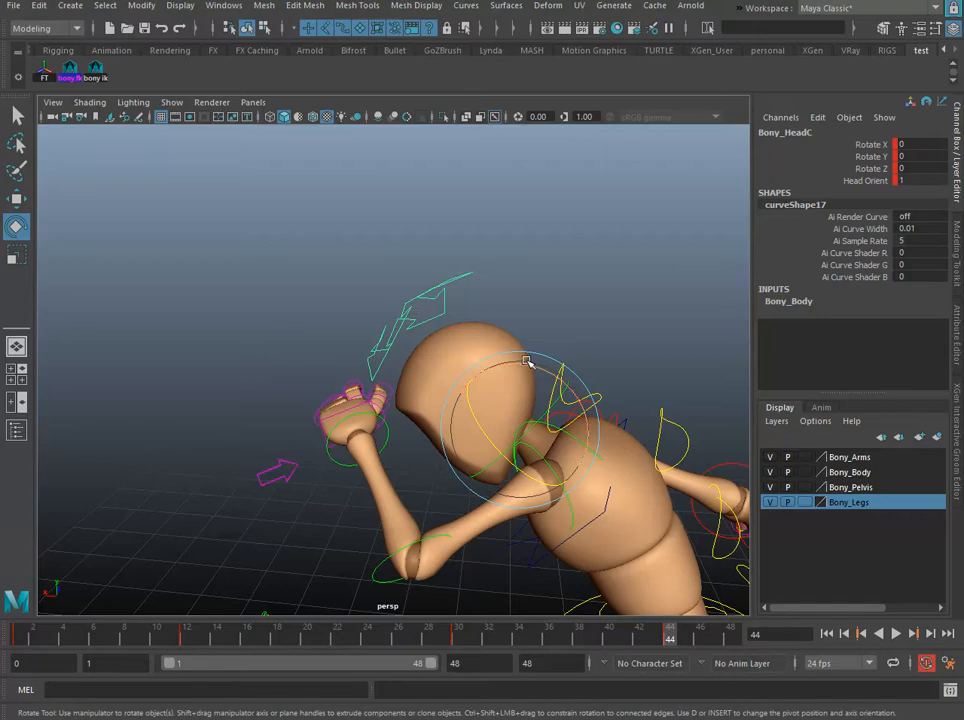
left_click_drag(527, 362, 548, 371)
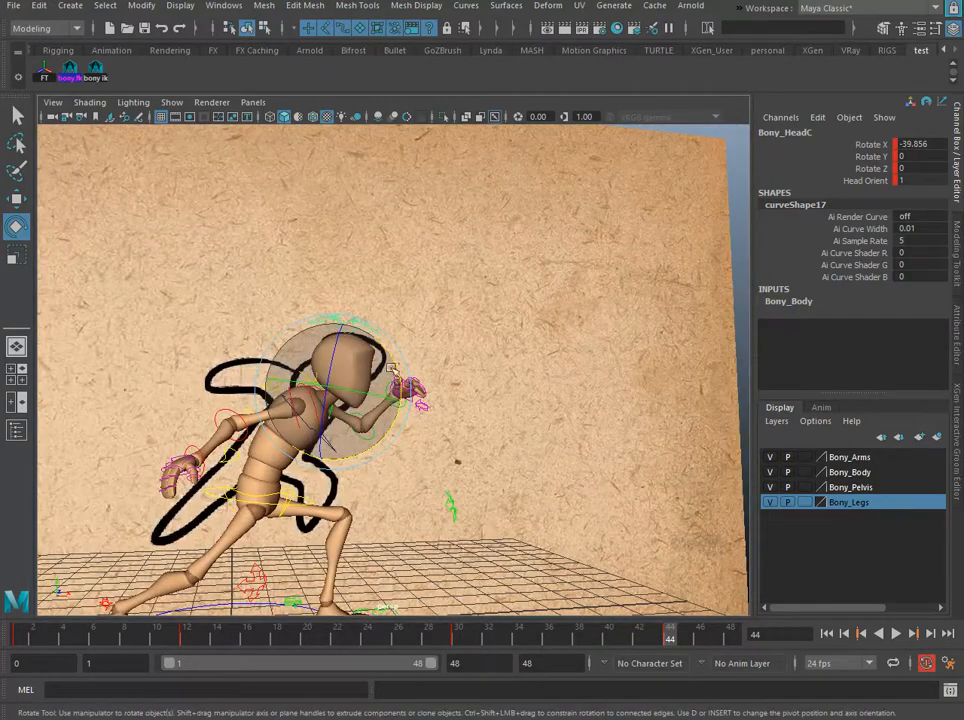
left_click_drag(380, 372, 108, 371)
scroll(338, 404, "up", 2)
- Adjust the left shoulder FK control to about X -105, Y -34.1, Z 40.9 degrees
left_click(434, 314)
left_click(497, 414)
left_click_drag(497, 414, 470, 446)
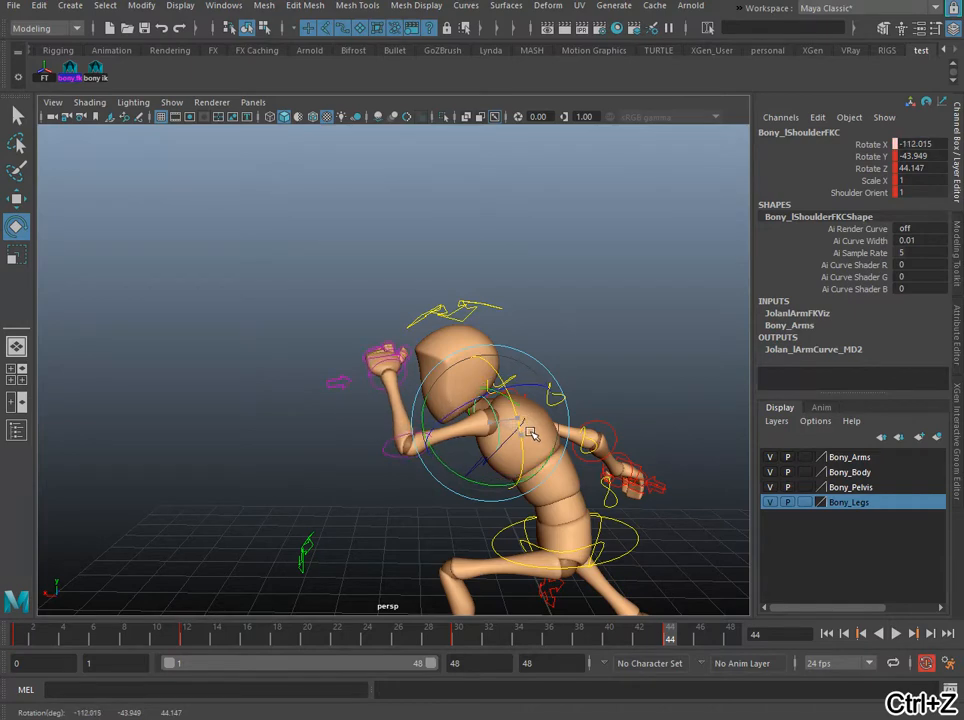
mouse_move(482, 414)
left_mouse_down("alt")
mouse_move(652, 441)
mouse_move(436, 427)
mouse_move(446, 429)
mouse_move(609, 452)
mouse_move(391, 395)
mouse_move(400, 426)
left_mouse_up("alt")
right_click_drag(400, 426, 531, 450, "alt")
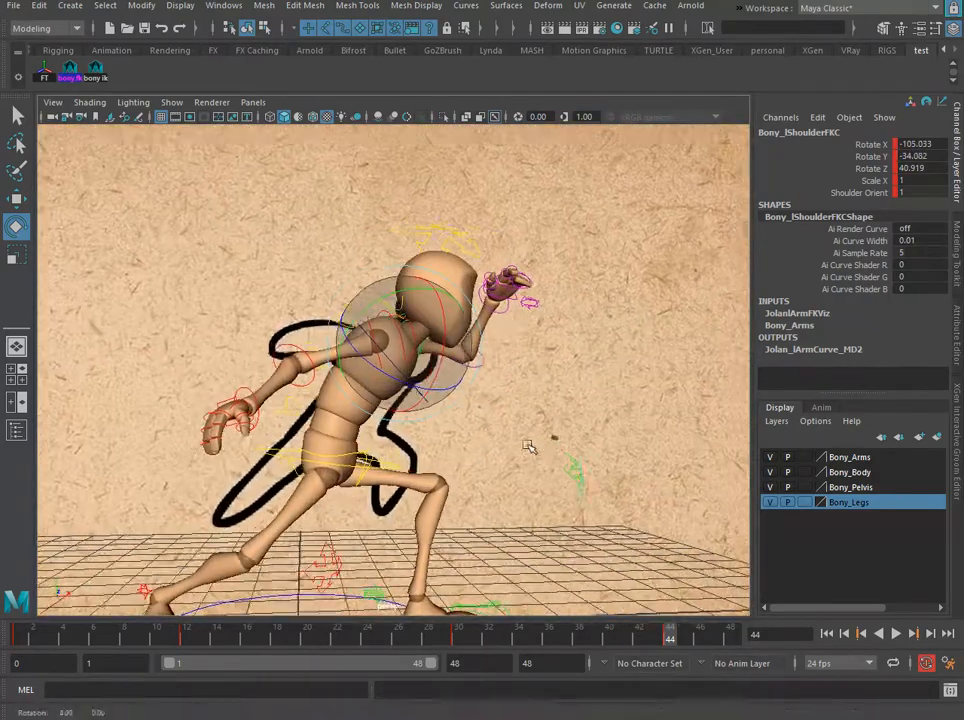
left_click_drag(531, 450, 597, 492)
- Adjust the bend of the lowest spine FK control, rotating it about its X axis
right_click_drag(427, 440, 405, 420, "alt")
middle_click_drag(405, 420, 432, 397, "alt")
left_click(420, 405)
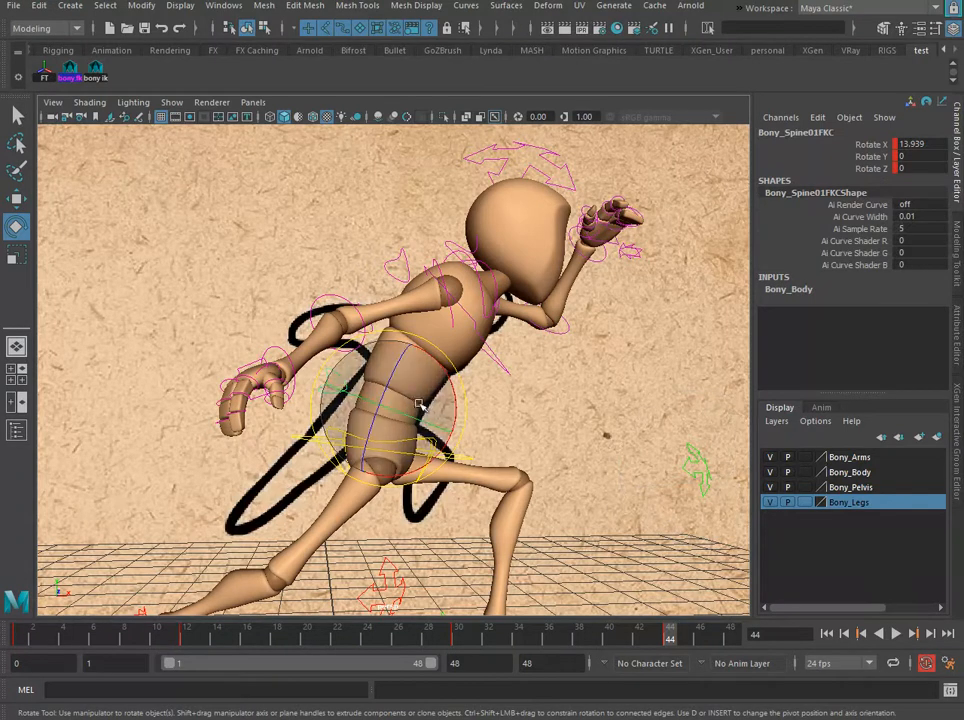
left_click_drag(458, 407, 474, 425)
left_click(516, 423)
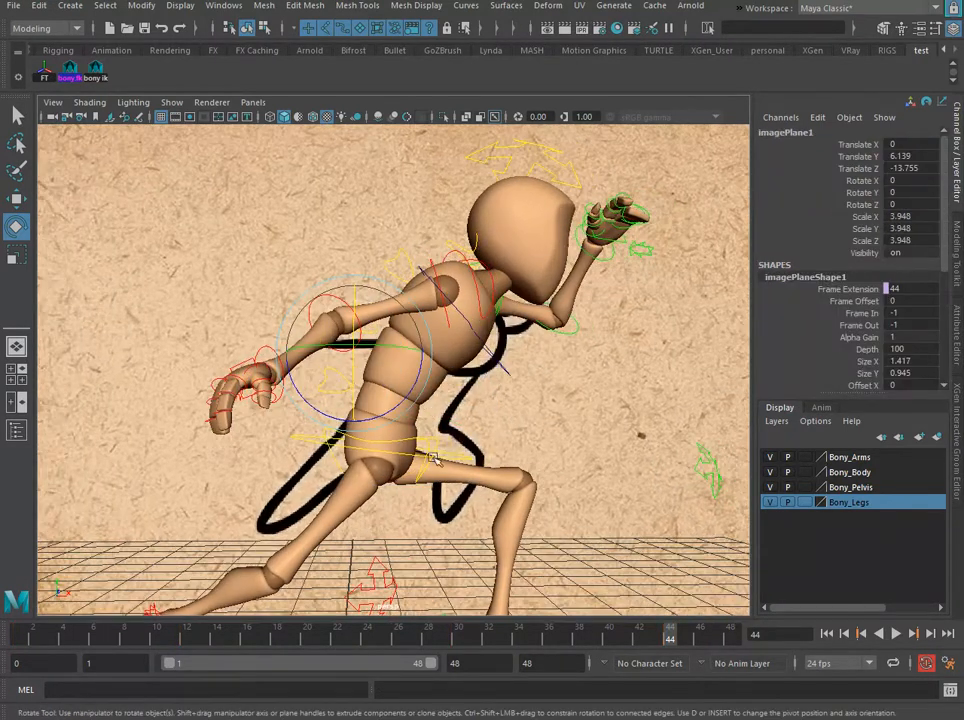
- Rotate the main hip control to about X 3.3, Y -12.9, Z 9.3 degrees and check the figure's silhouette
scroll(411, 470, "up", 3)
middle_click_drag(413, 473, 437, 409, "alt")
left_click_drag(437, 409, 312, 393, "alt")
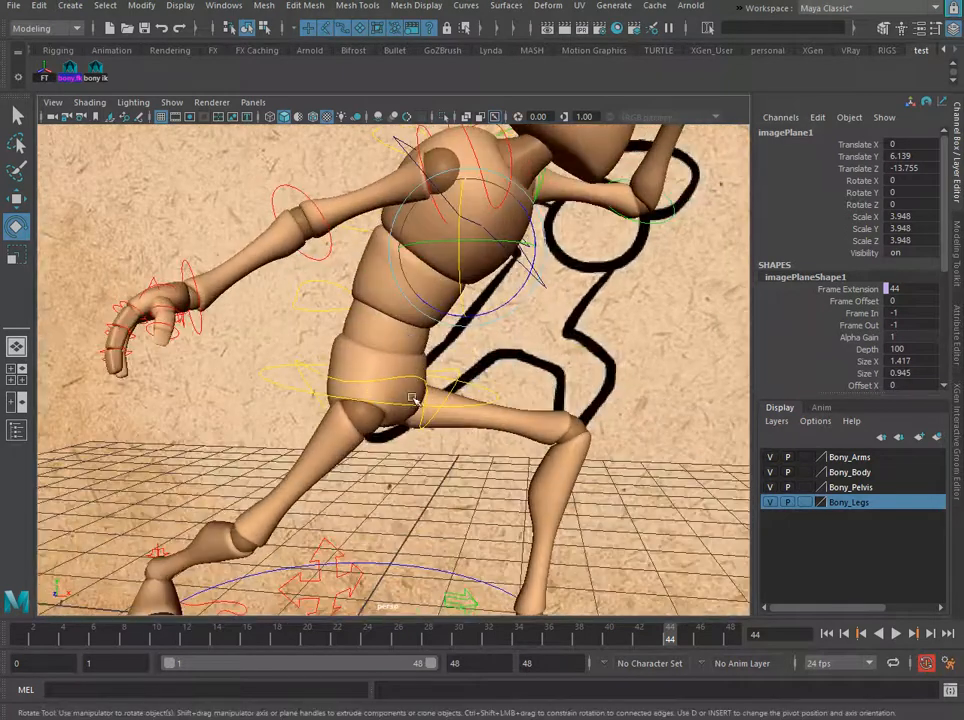
left_click(420, 381)
scroll(413, 401, "down", 5)
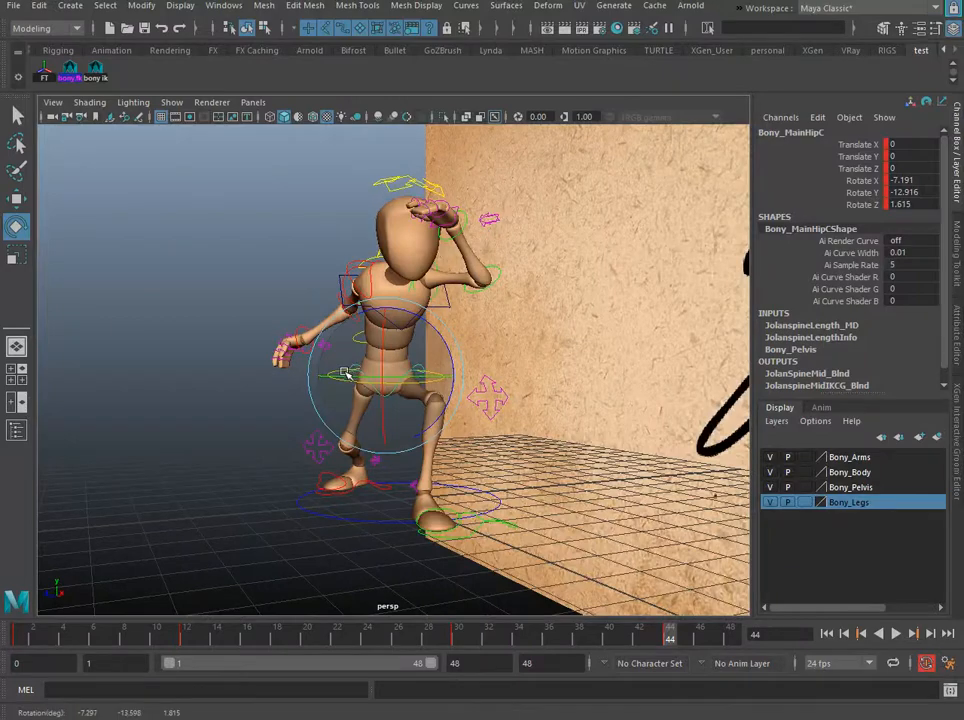
left_click_drag(437, 368, 433, 428)
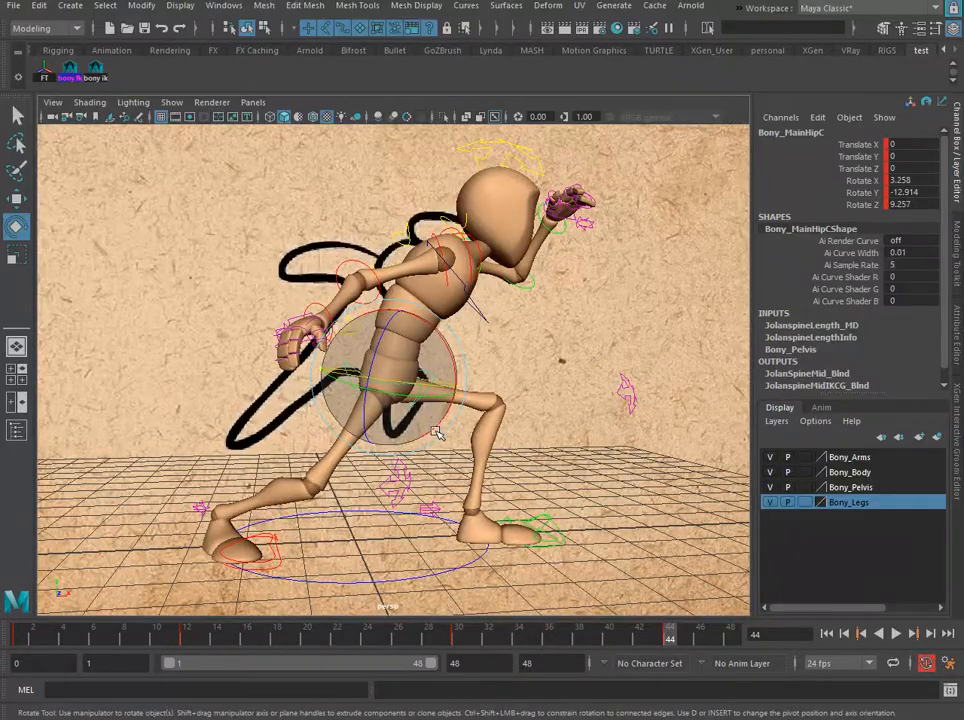
key("7")
scroll(436, 432, "down", 5)
mouse_move(498, 428)
left_mouse_down("alt")
mouse_move(464, 428)
mouse_move(505, 424)
mouse_move(450, 430)
mouse_move(530, 438)
mouse_move(486, 448)
left_mouse_up("alt")
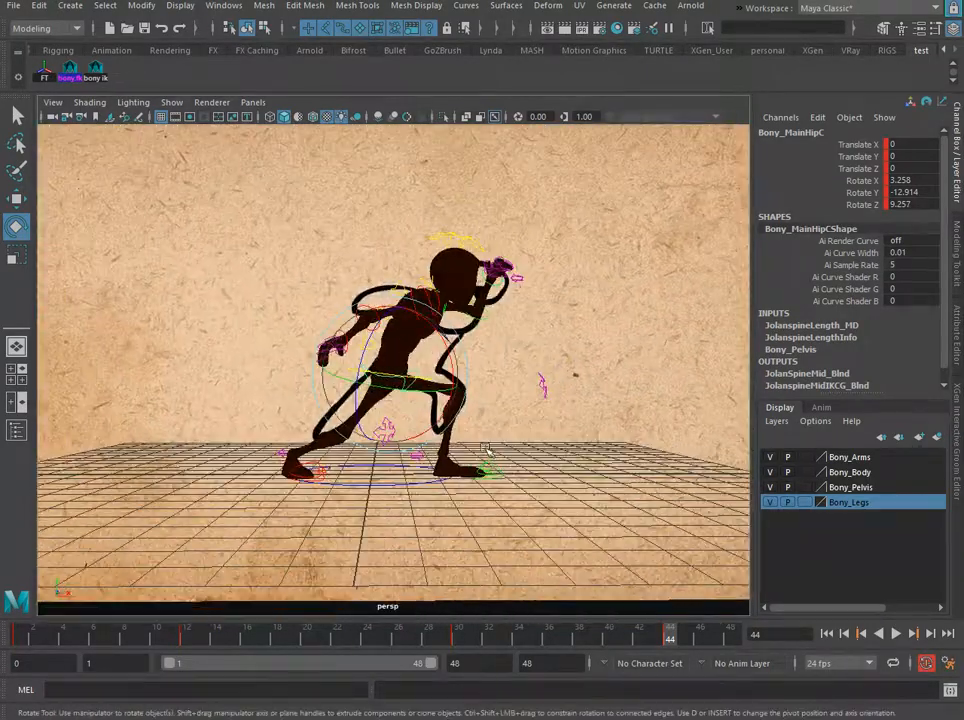
key("5")
- Rotate the right shoulder FK control to about X -17.7, Y 16.6, Z -23.6 degrees and check the silhouette
scroll(398, 322, "up", 5)
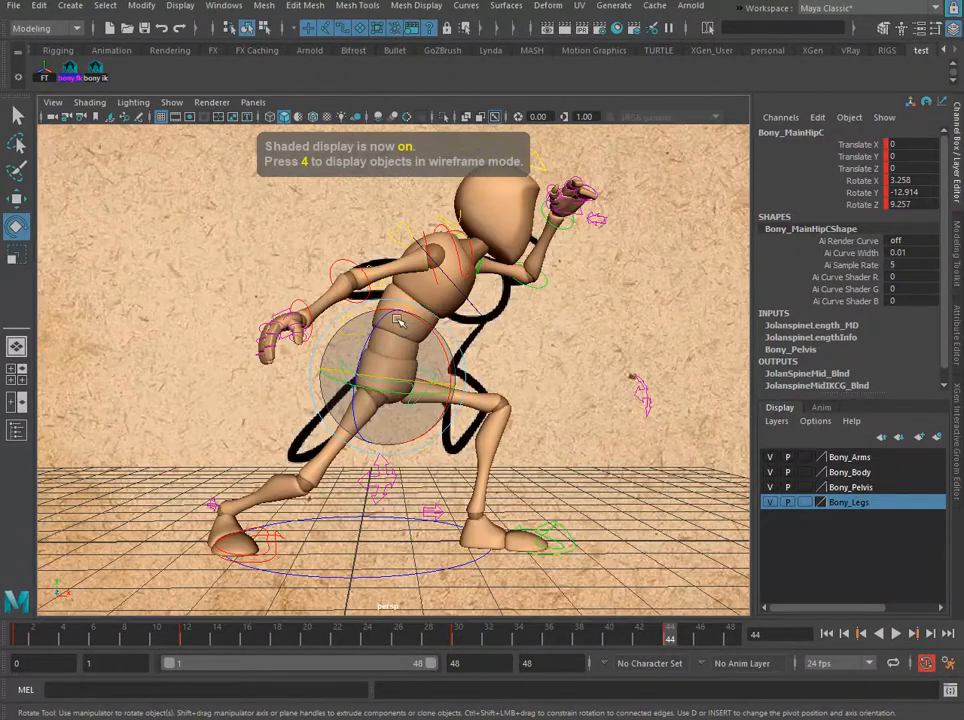
left_click(438, 243)
left_click_drag(438, 243, 492, 247, "alt")
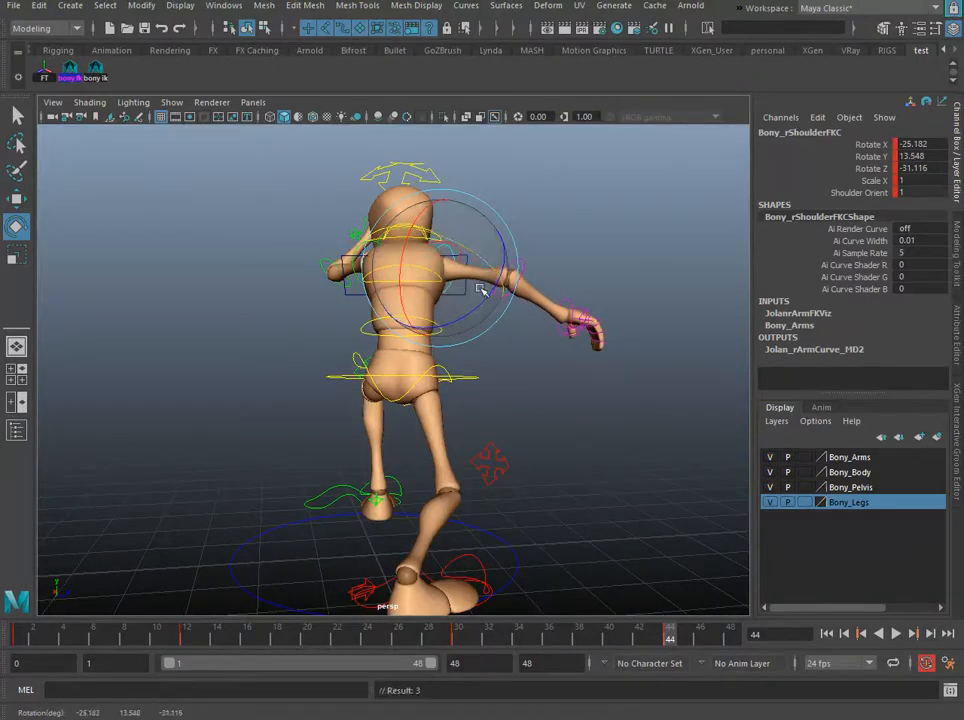
left_click_drag(481, 290, 383, 376, "alt")
left_click_drag(473, 312, 368, 307)
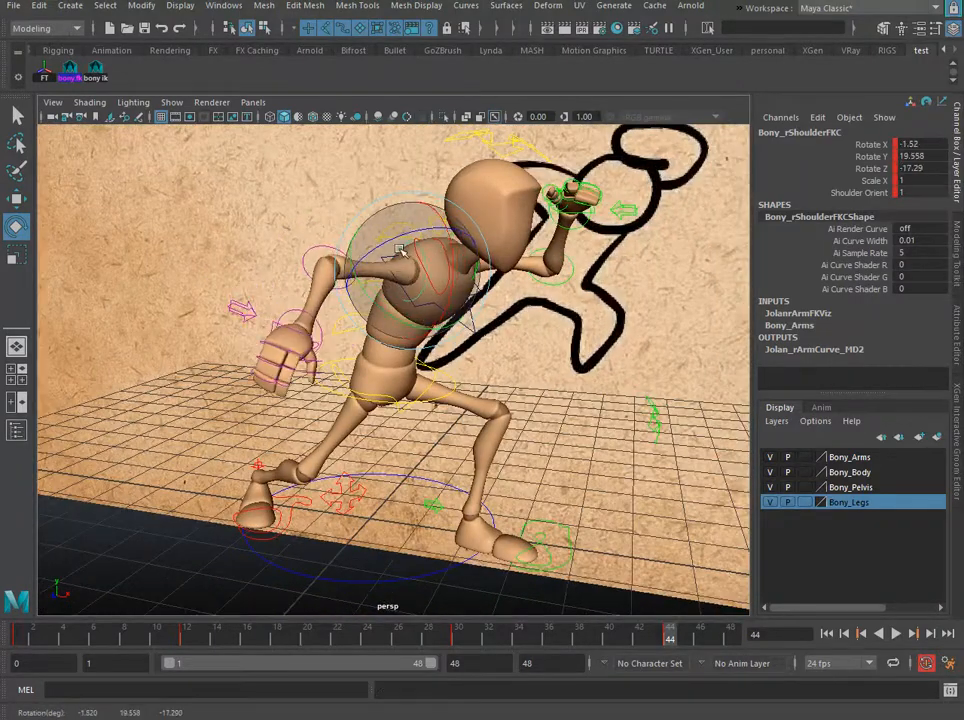
left_click_drag(441, 257, 439, 270)
left_click_drag(392, 306, 438, 301)
scroll(489, 350, "down", 2)
key("7")
left_click_drag(512, 377, 532, 378, "alt")
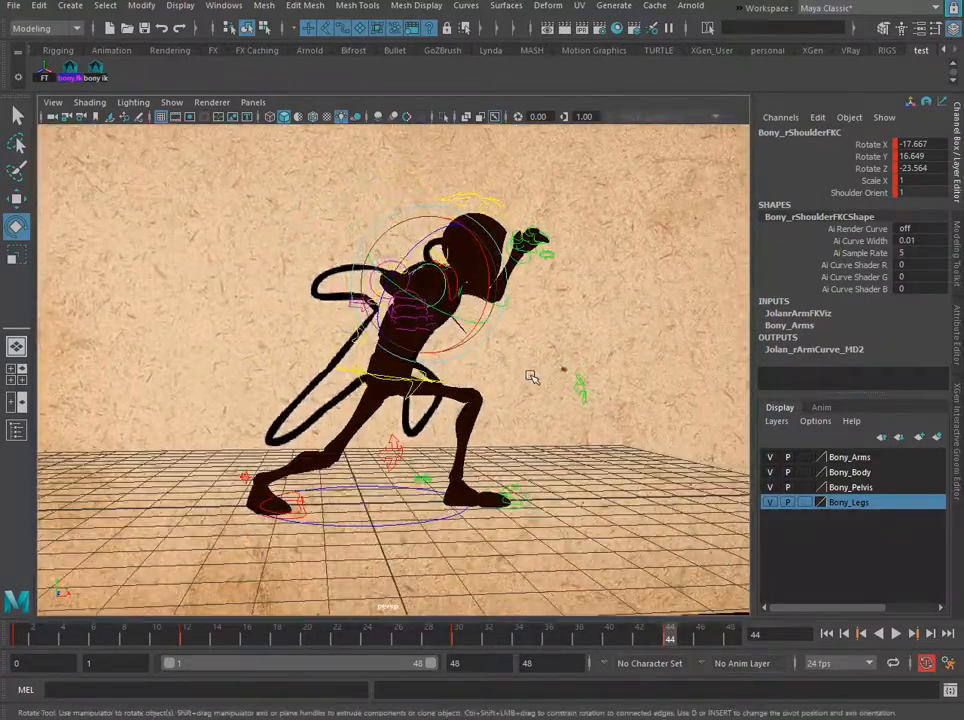
key("5")
- Select all the rig's FK controls and briefly play back the animation
left_click(71, 79)
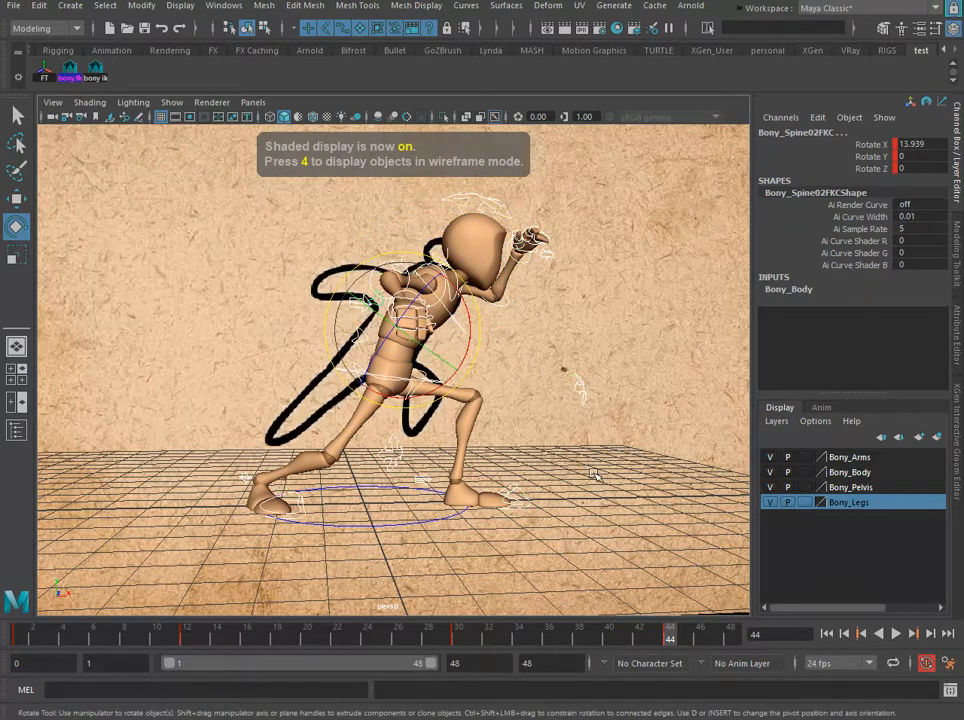
key("alt+v")
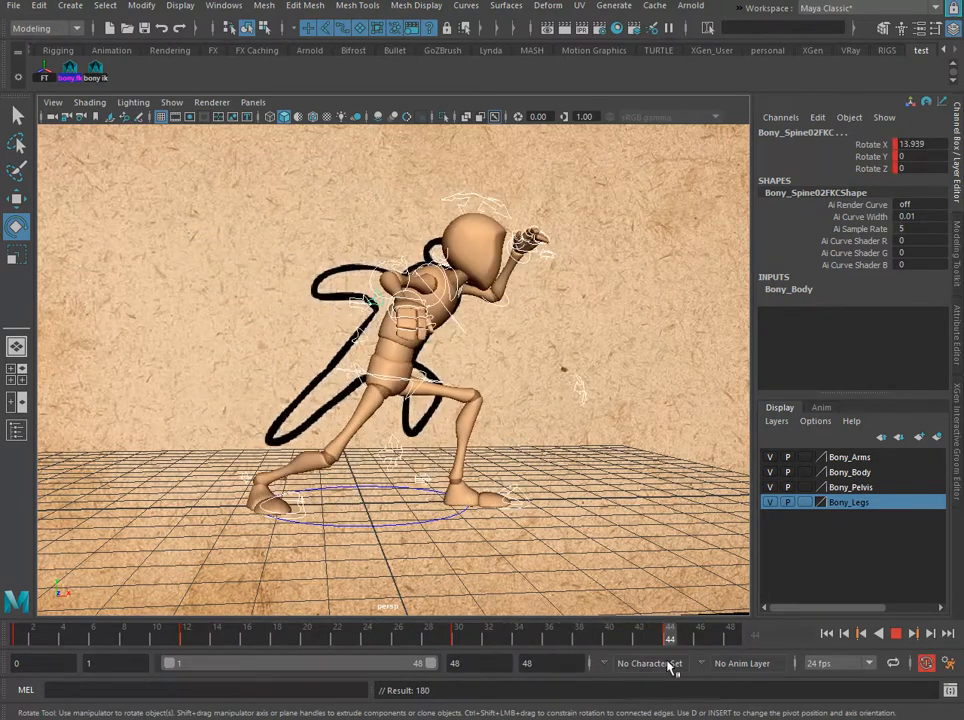
key("alt+v")
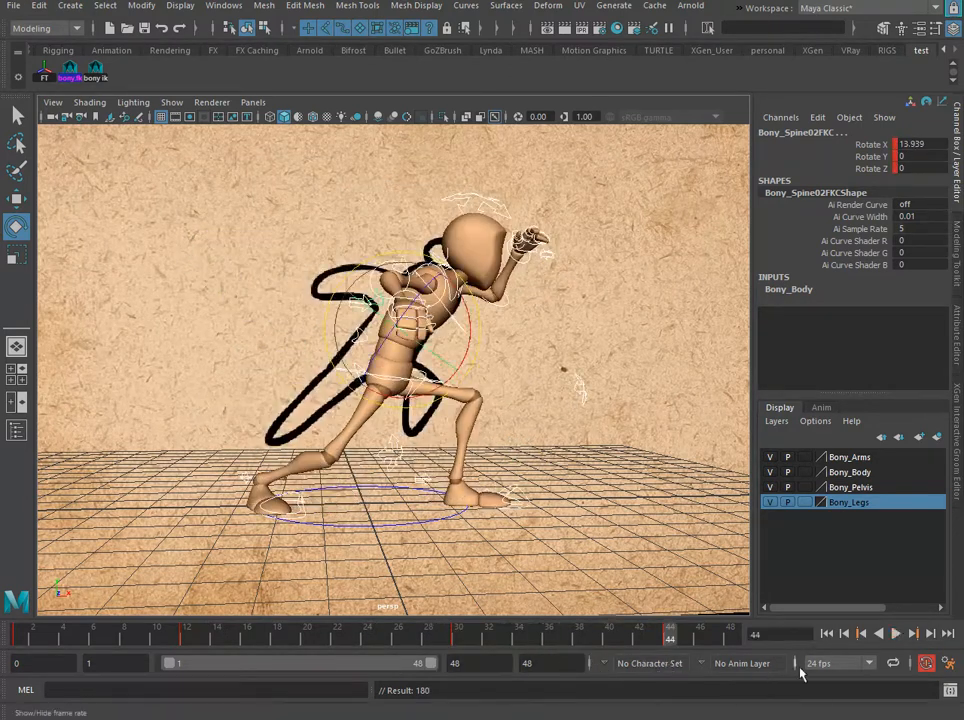
- Apply stepped tangents to all the selected controls' keys in the Graph Editor and close it
left_click(224, 6)
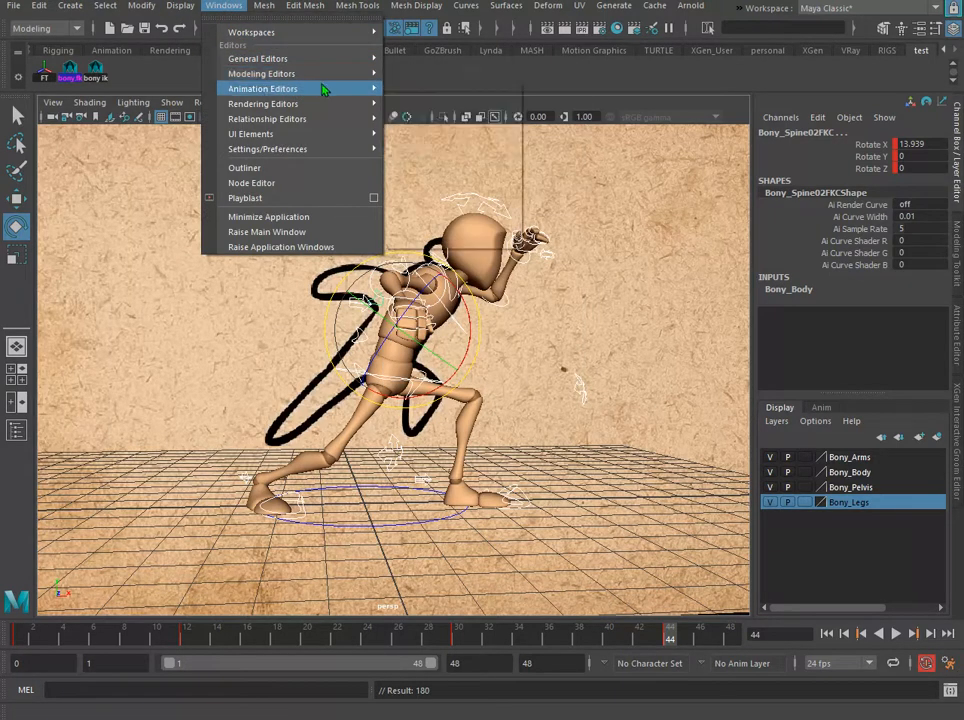
mouse_move(360, 89)
left_click(424, 104)
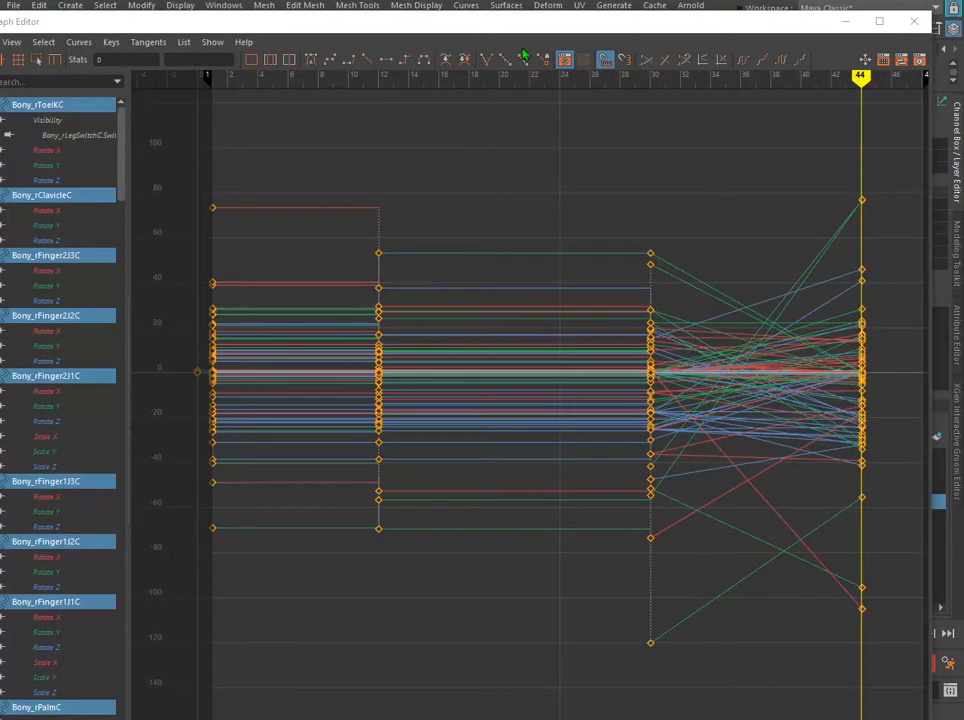
scroll(680, 300, "down", 3)
scroll(703, 302, "up", 1)
left_click_drag(753, 271, 211, 629)
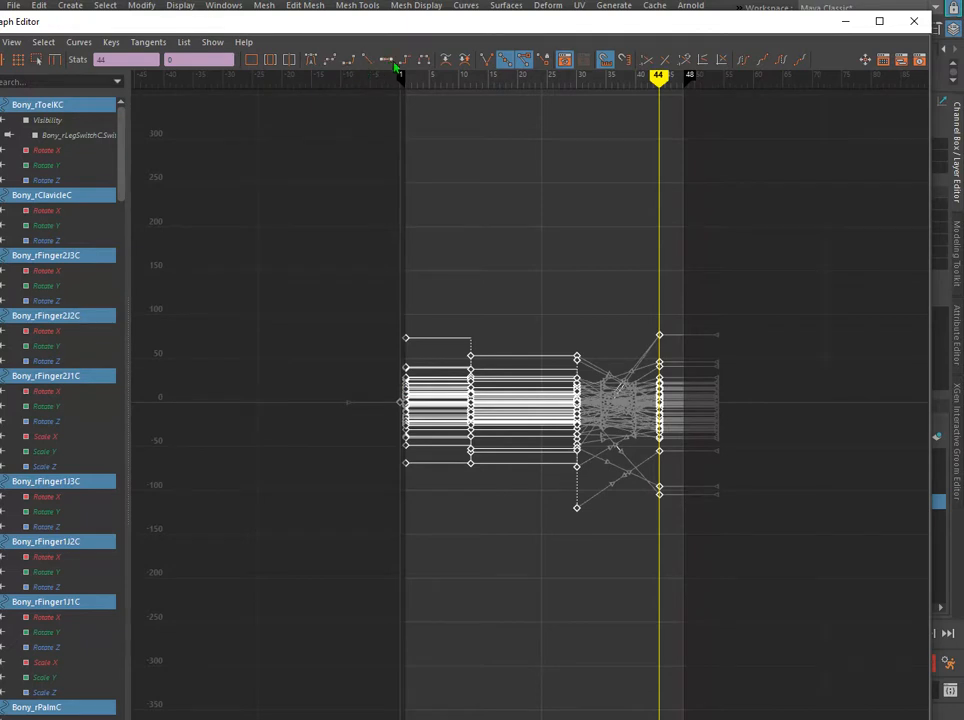
left_click(405, 61)
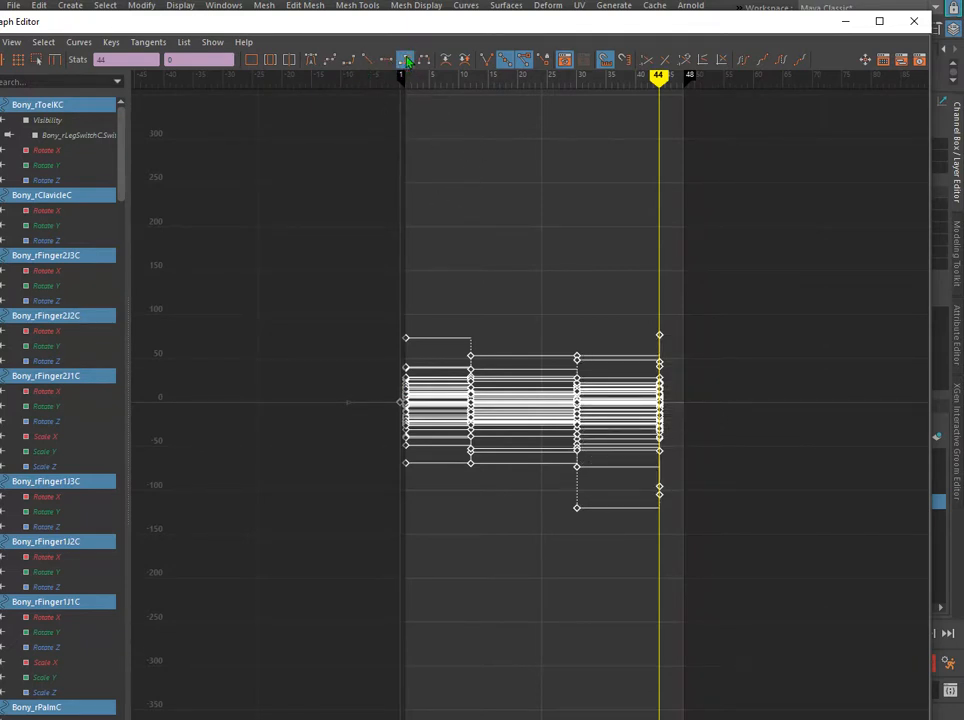
left_click(912, 24)
- Deselect the controls and scrub through the animation up to frame 48, comparing the stepped poses with the drawings
left_click_drag(418, 633, 697, 660)
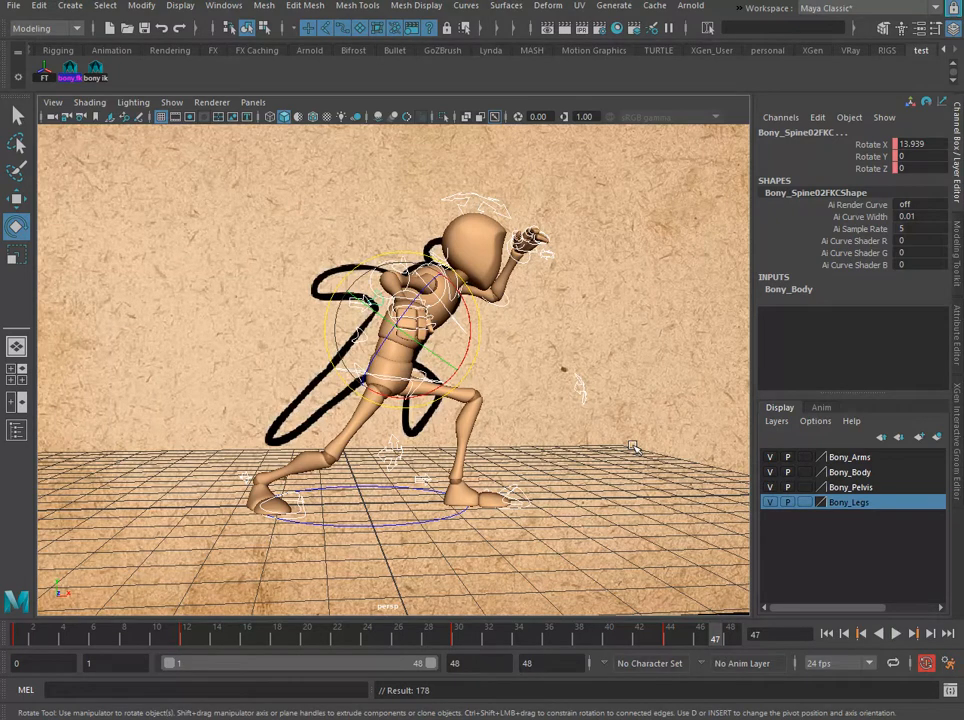
left_click_drag(468, 444, 420, 442, "alt")
key("q")
left_click(645, 396)
left_click_drag(550, 432, 590, 448, "alt")
right_click_drag(590, 448, 435, 467, "alt")
left_click_drag(435, 467, 360, 468, "alt")
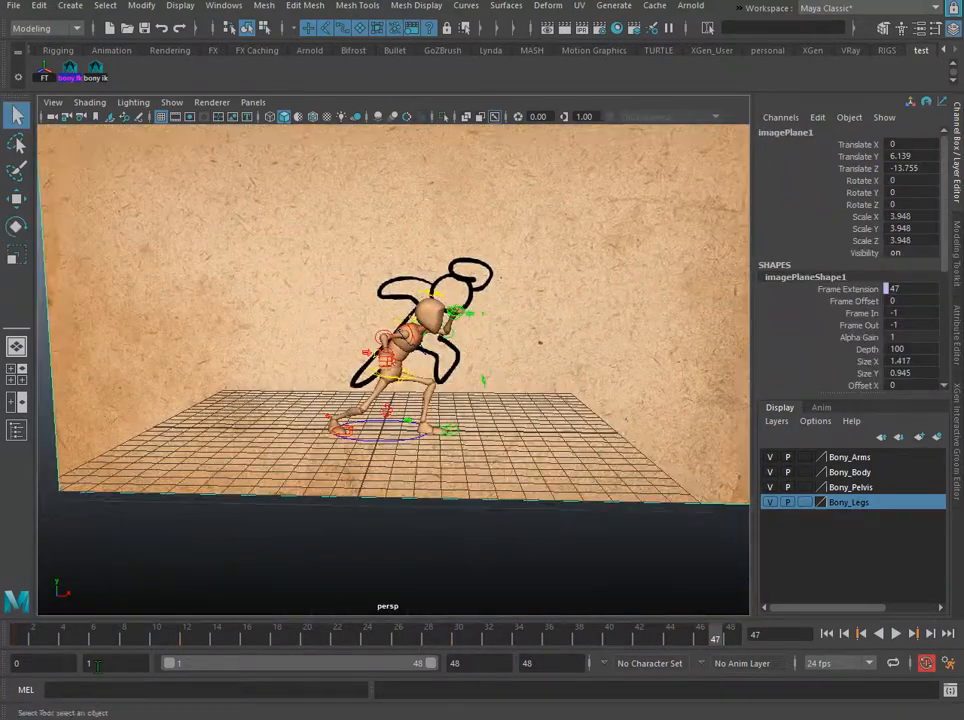
left_click_drag(40, 622, 10, 651)
left_click_drag(156, 651, 762, 648)
right_click_drag(542, 566, 602, 575, "alt")
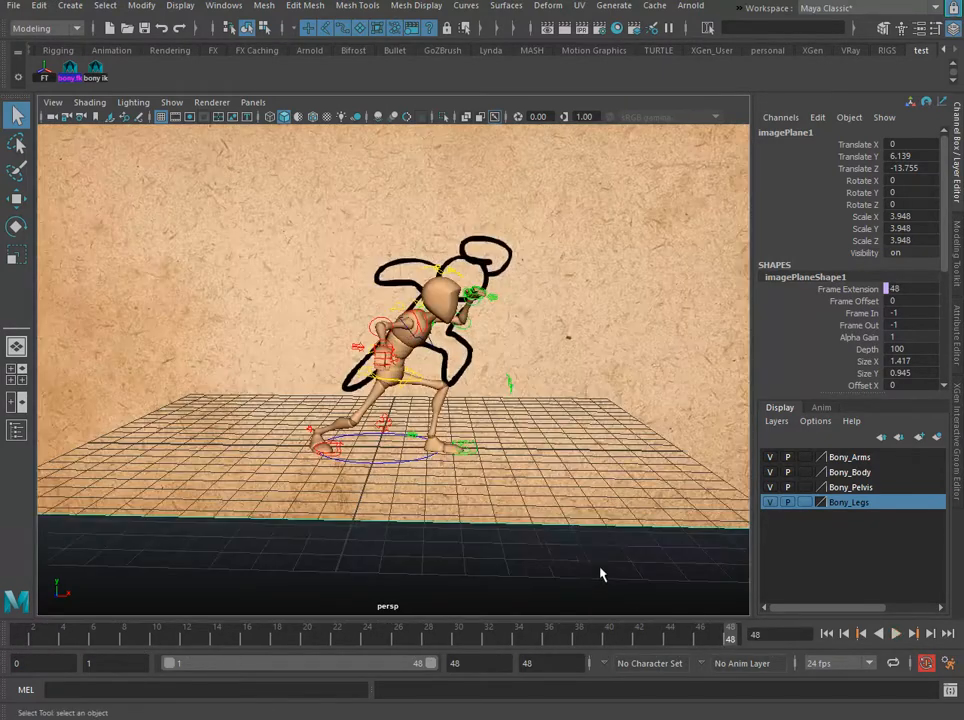
left_click_drag(602, 575, 628, 578, "alt")
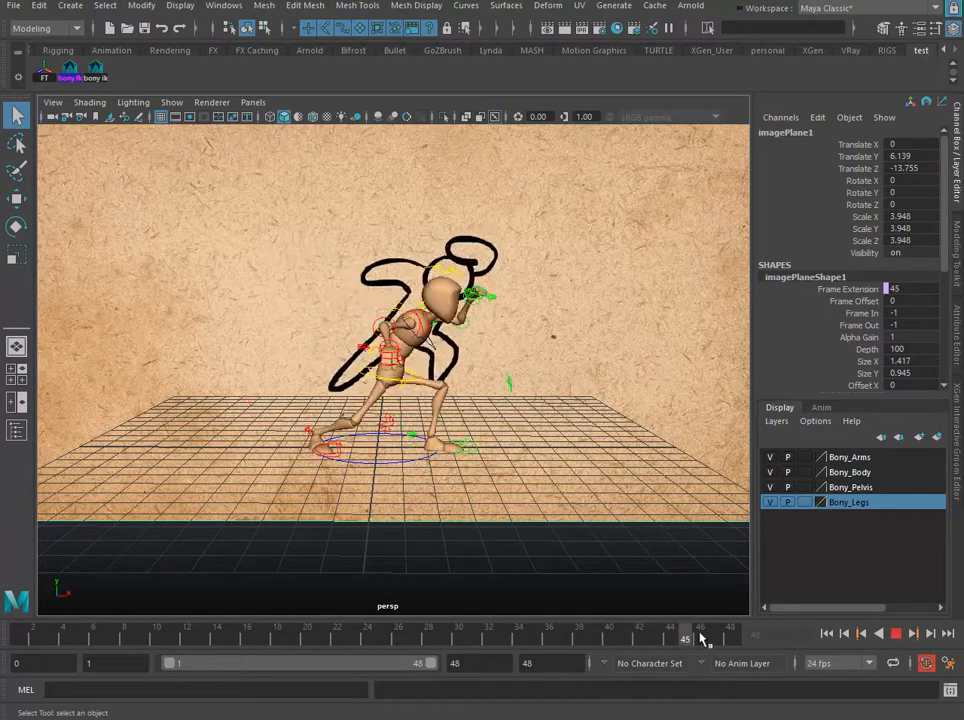
- At frame 47, move the root control to about X 0.55, Y -2.1, Z 0.57
left_click_drag(548, 567, 476, 512, "alt")
scroll(440, 430, "up", 5)
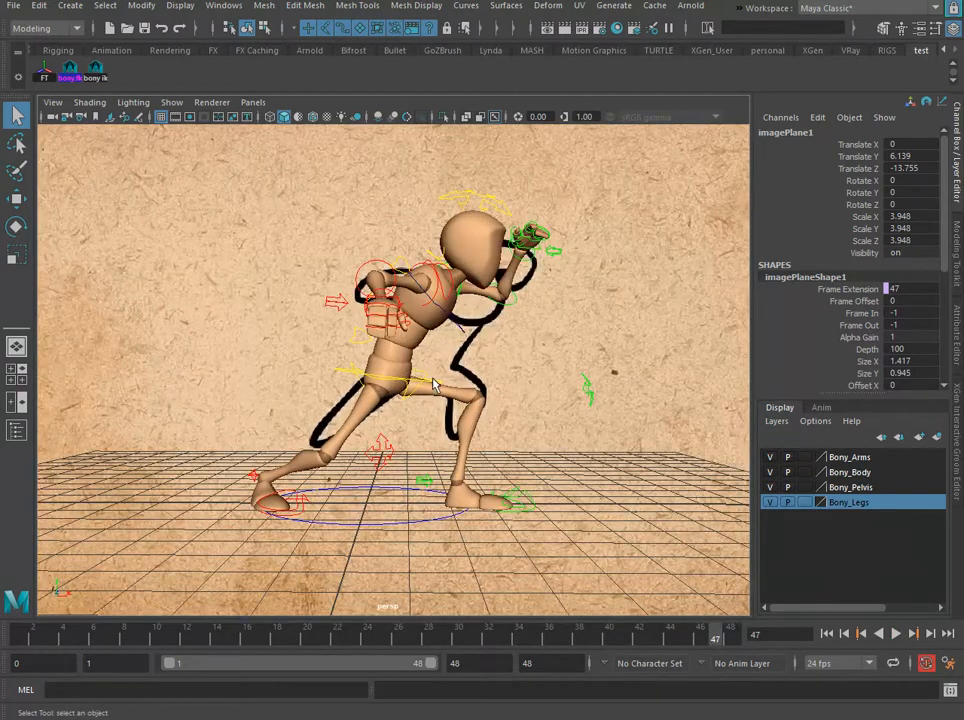
left_click(435, 385)
key("w")
left_click_drag(389, 384, 397, 393)
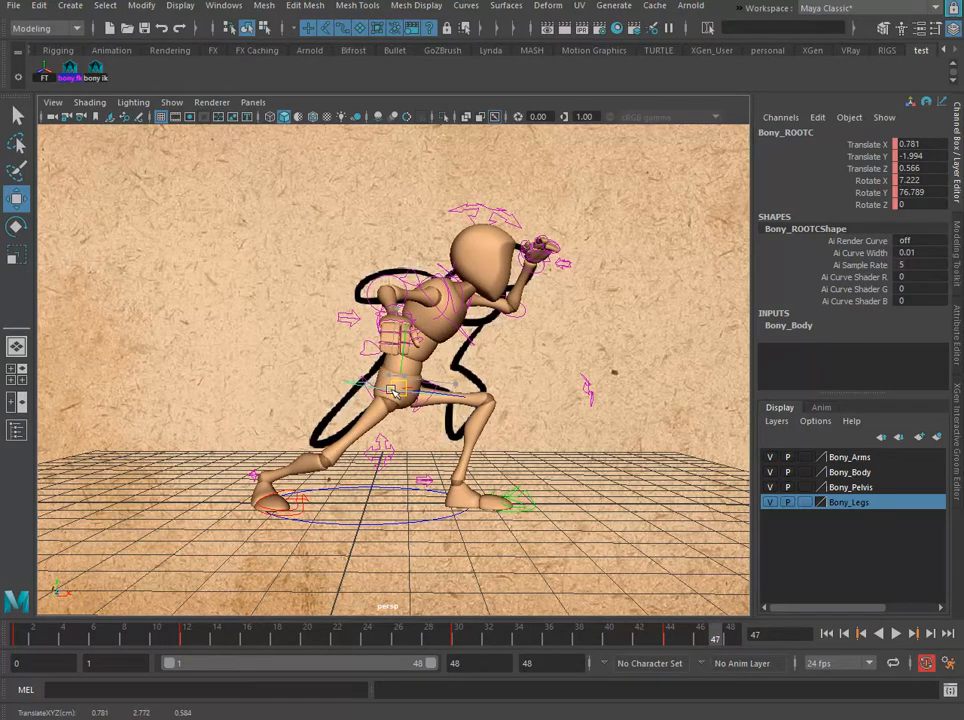
- Try moving the right knee IK control and the main hip control, and undo these changes
left_click_drag(389, 397, 379, 446, "alt")
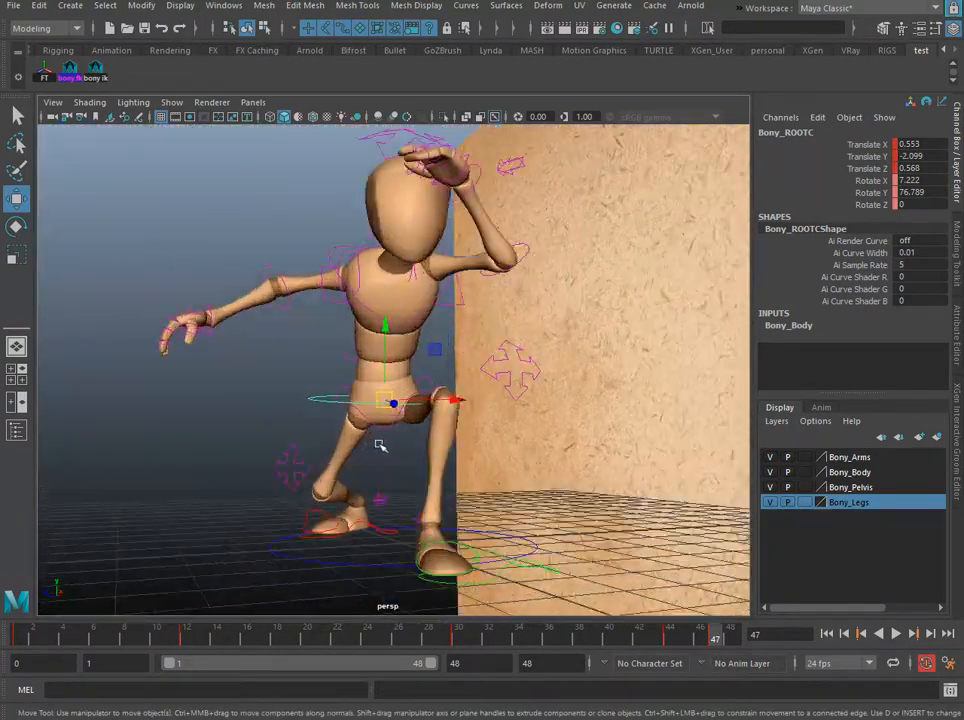
left_click(297, 466)
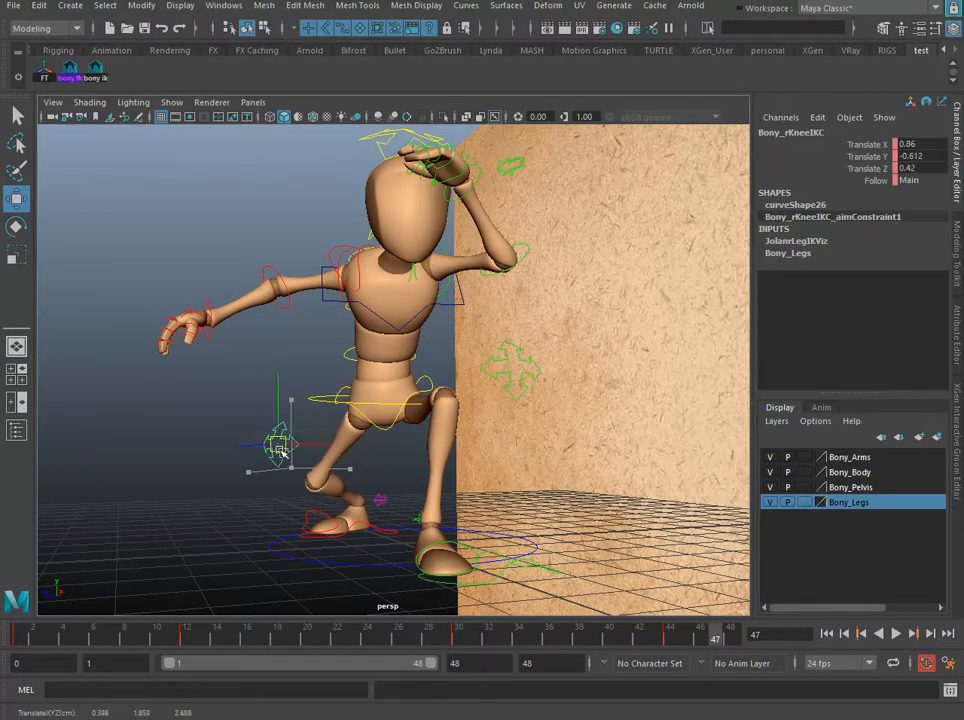
left_click_drag(308, 458, 426, 509, "alt")
left_click(400, 390)
mouse_move(401, 393)
left_mouse_down("alt")
mouse_move(436, 392)
mouse_move(440, 380)
mouse_move(398, 393)
left_mouse_up("alt")
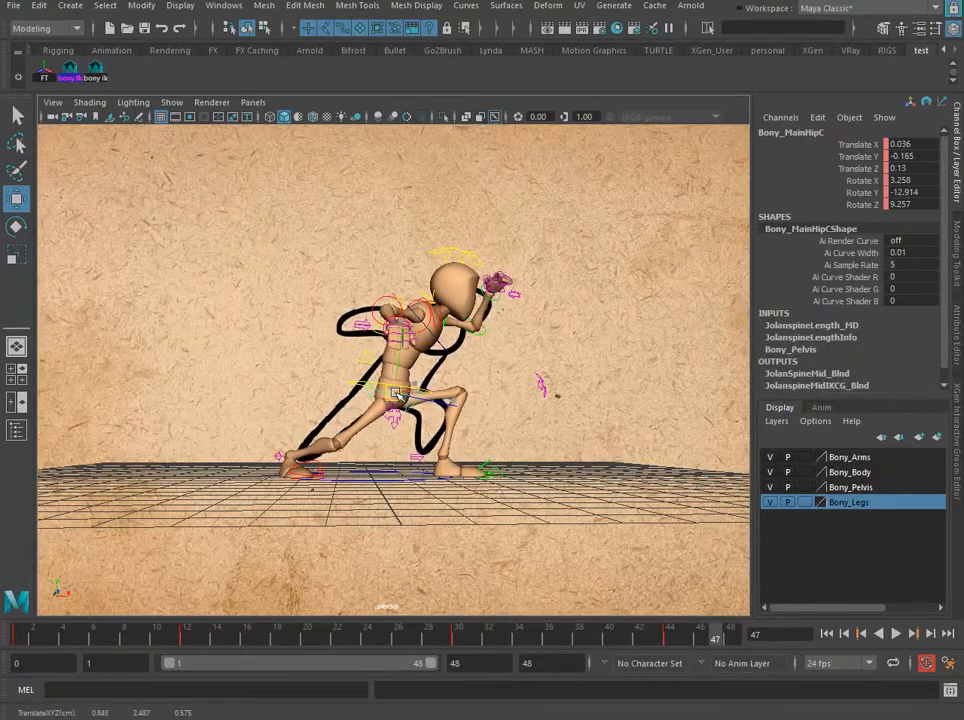
key("ctrl+z")
key("ctrl+z")
key("ctrl+z")
key("ctrl+z")
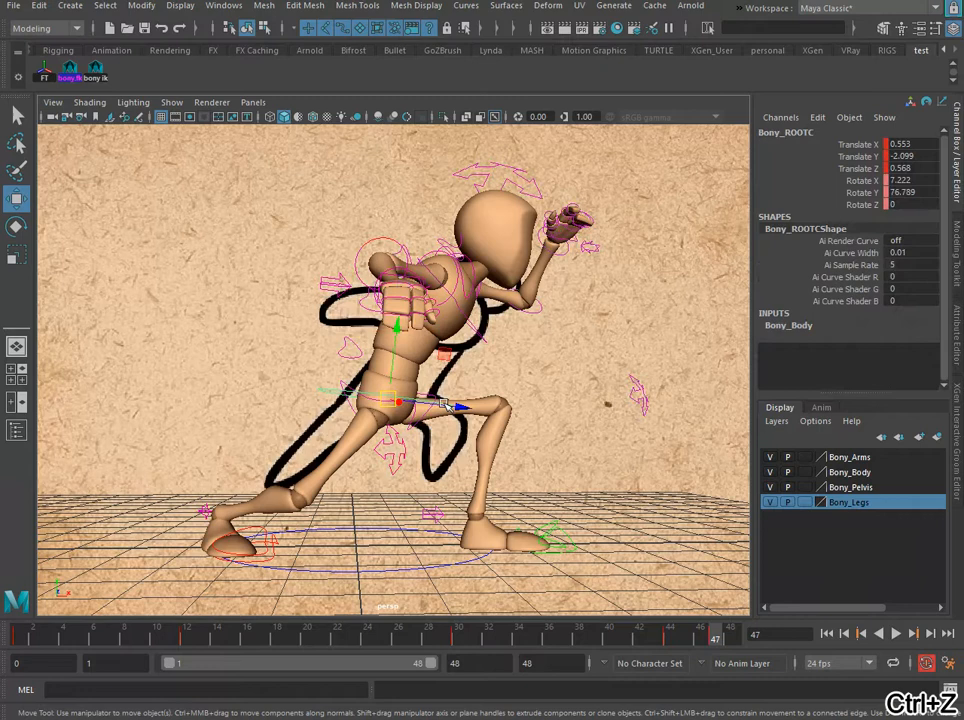
- Shift the root control to X 0.567, Y -2.112, rotate it to about X 8.7, Y 77.3, Z -3.75 degrees, and save the scene
left_click_drag(404, 401, 390, 400)
key("e")
left_click_drag(440, 452, 440, 481)
scroll(434, 460, "down", 5)
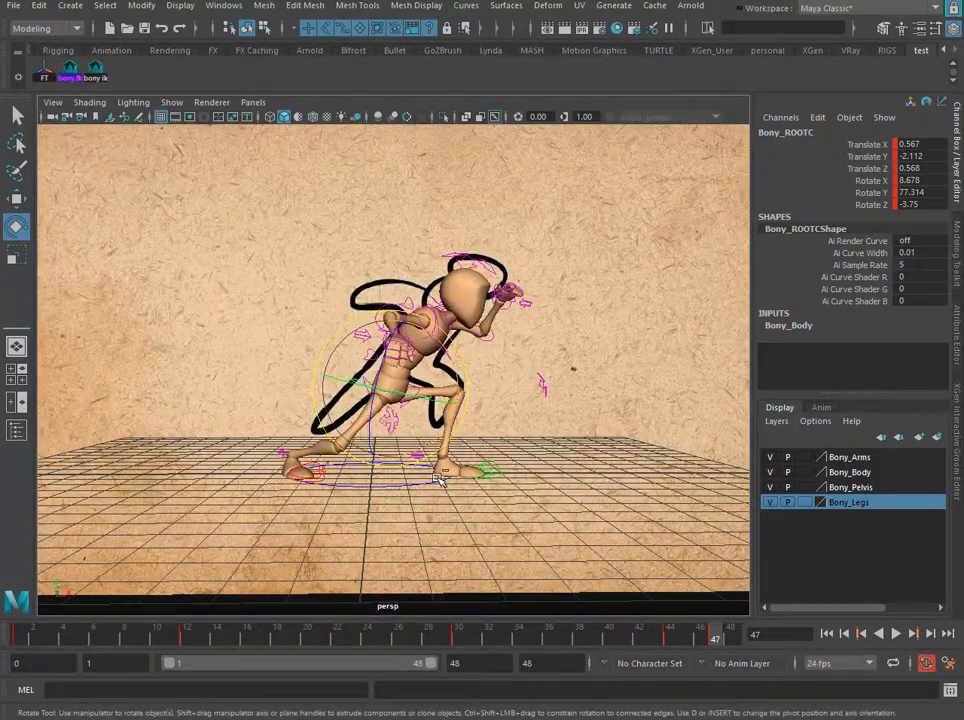
key("ctrl+s")
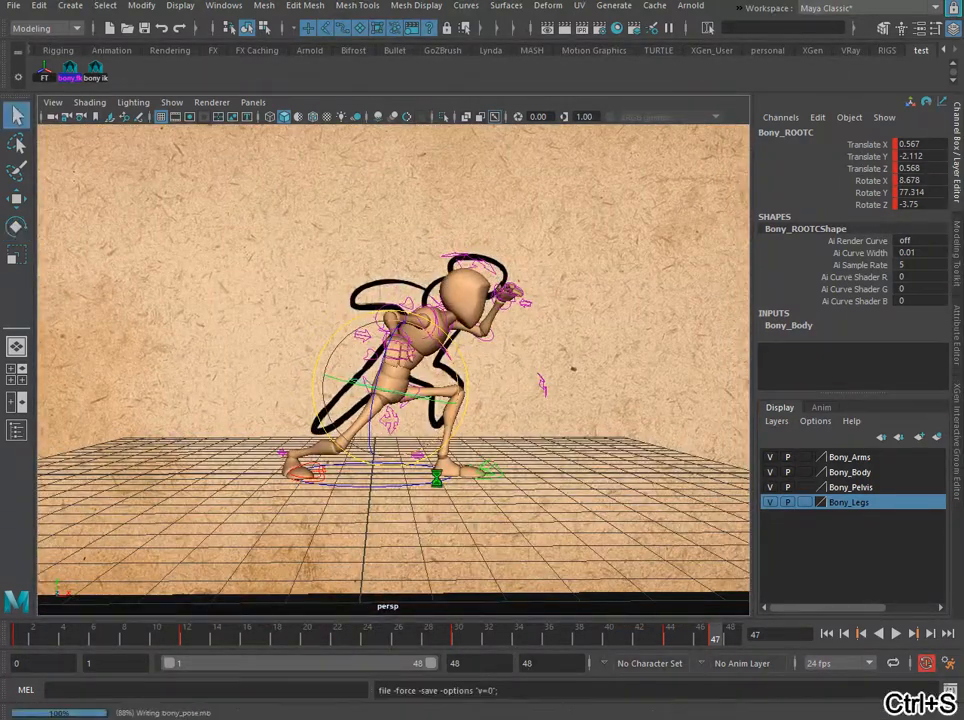